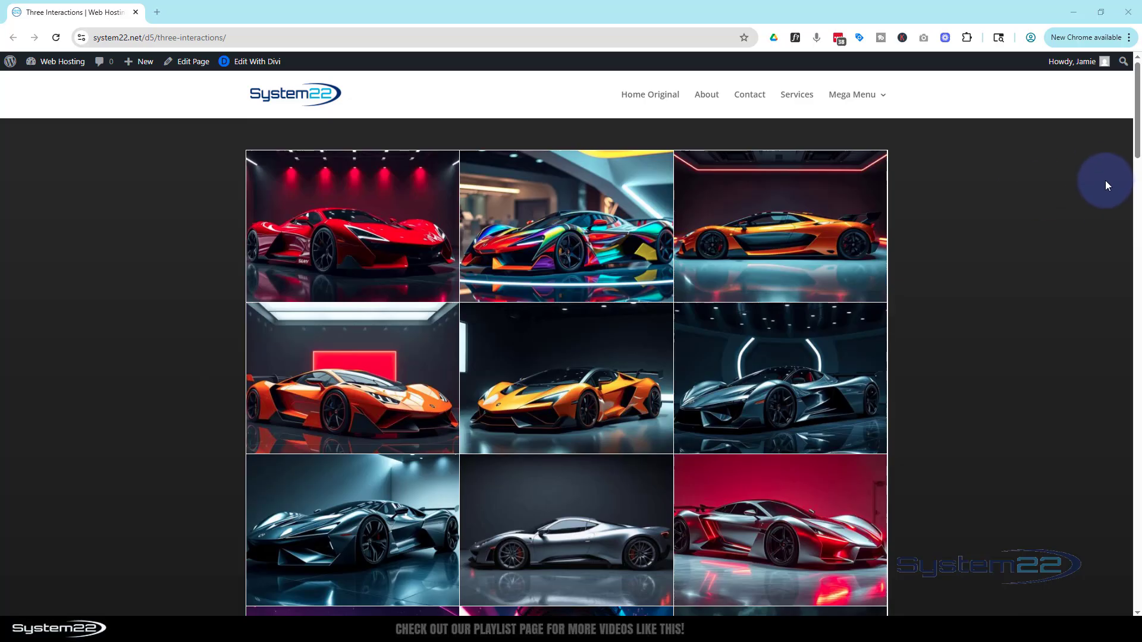
Preview the page on an emulated iPad Air and scroll through it.
scroll(1075, 246, down, 11)
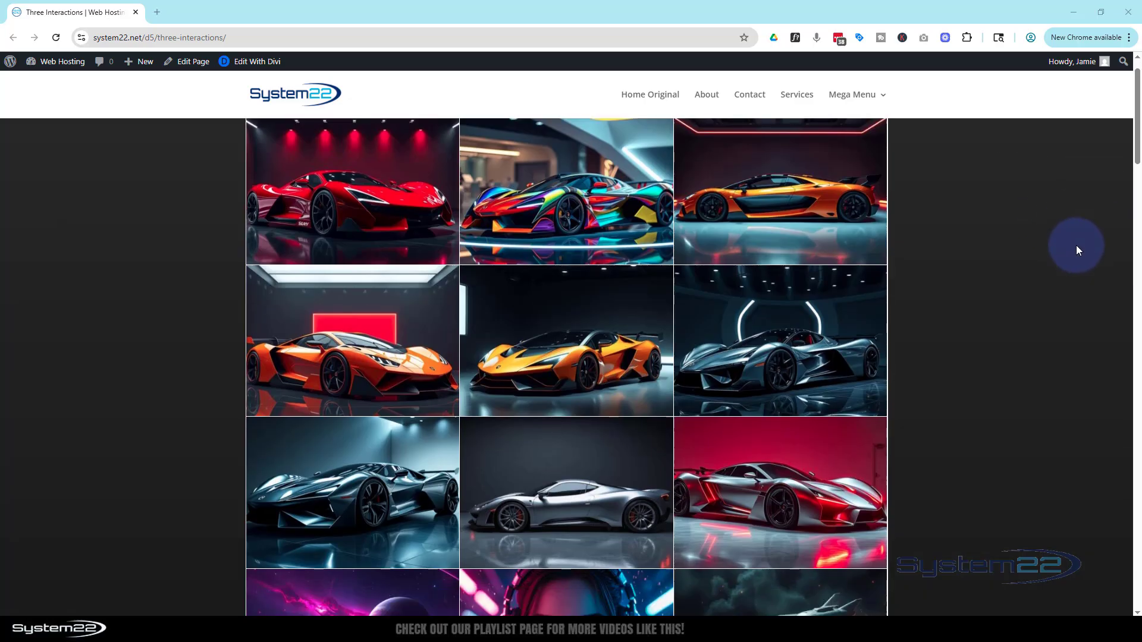
scroll(1082, 250, down, 6)
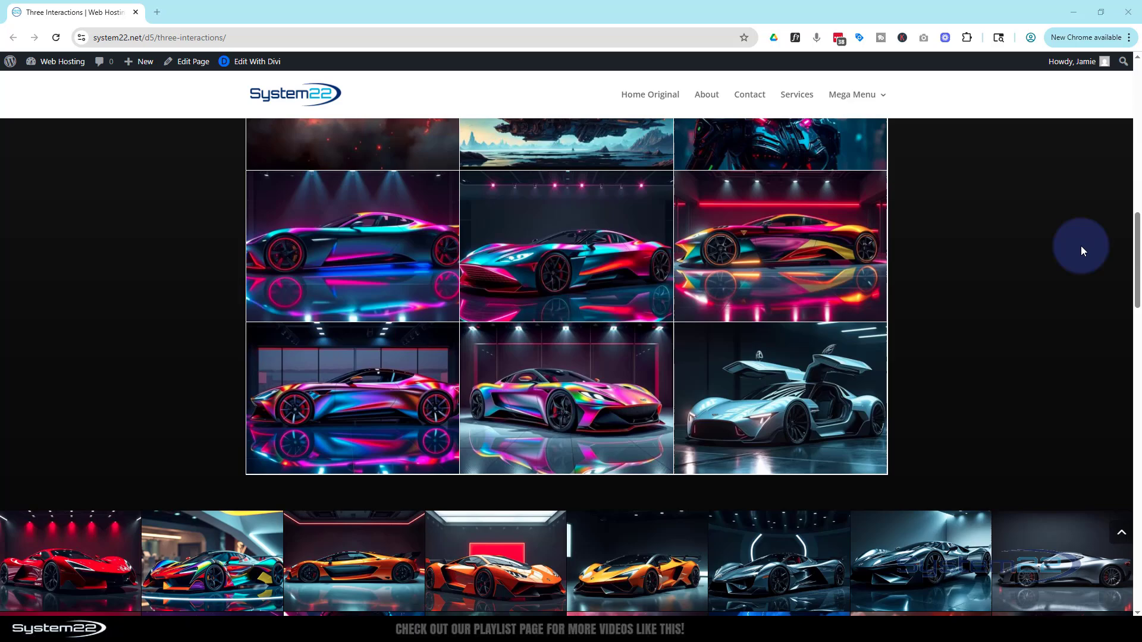
scroll(1081, 245, down, 2)
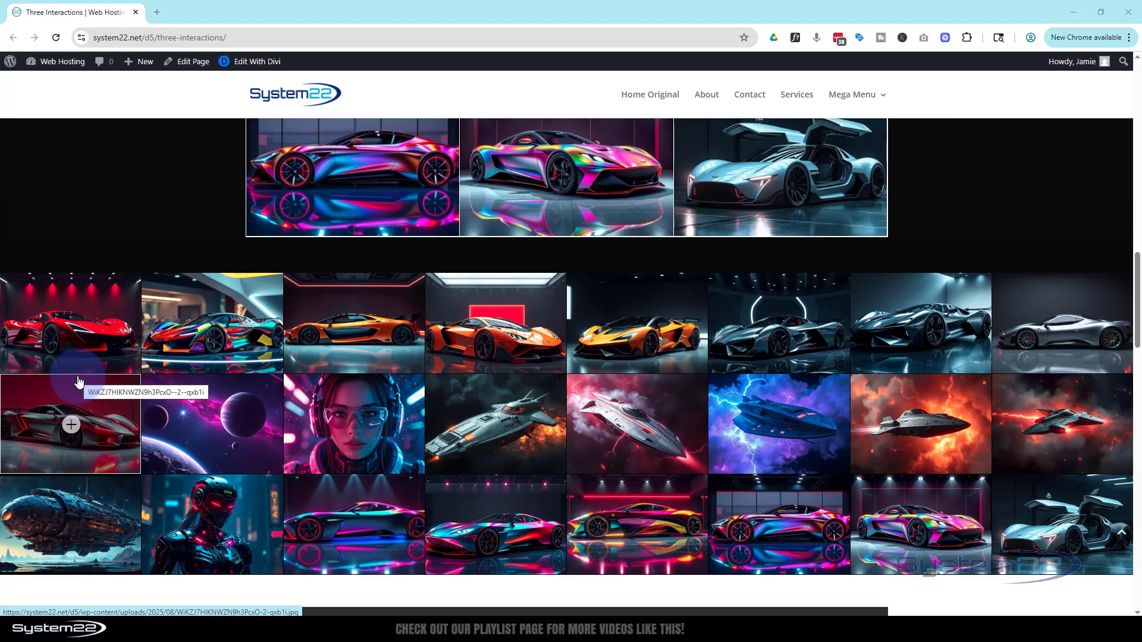
key(ctrl+shift+i)
scroll(452, 357, up, 5)
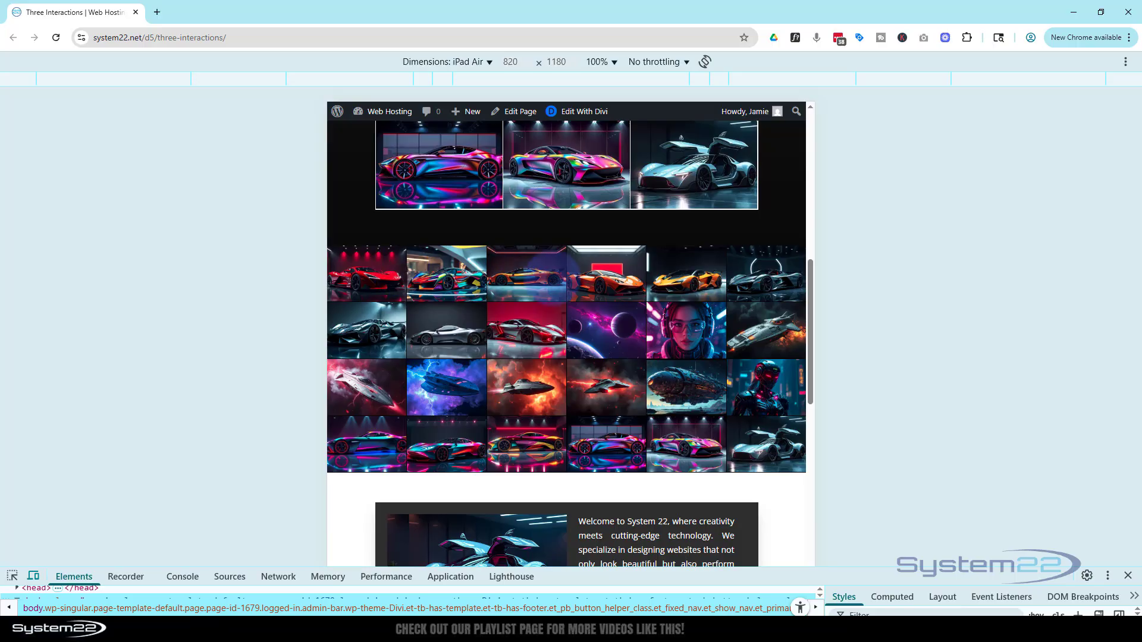
scroll(658, 331, up, 2)
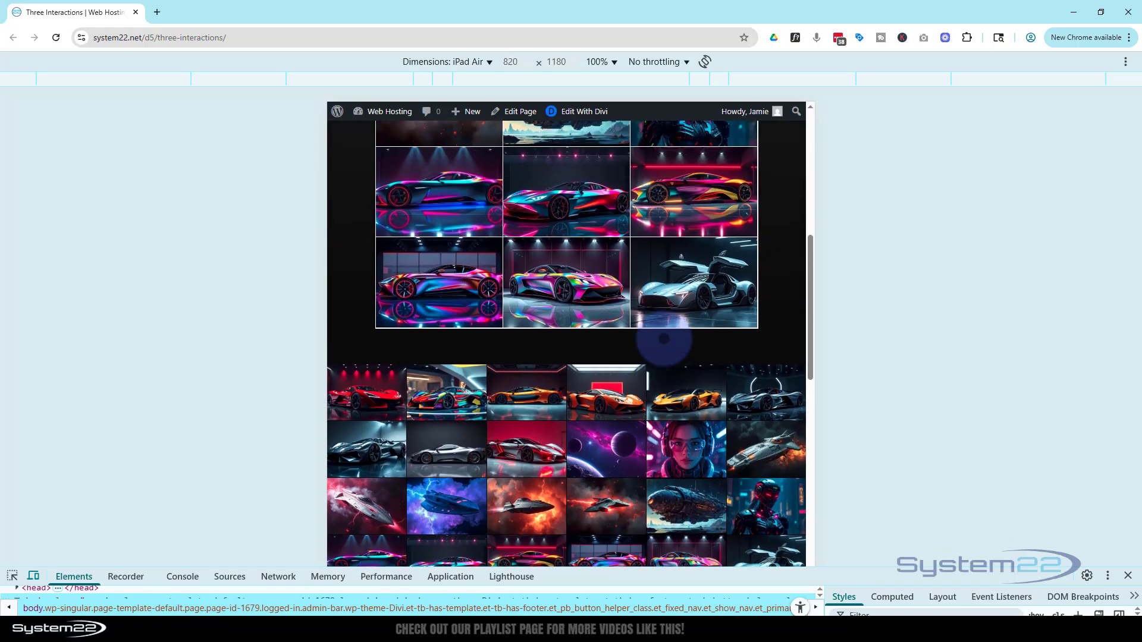
scroll(695, 380, up, 6)
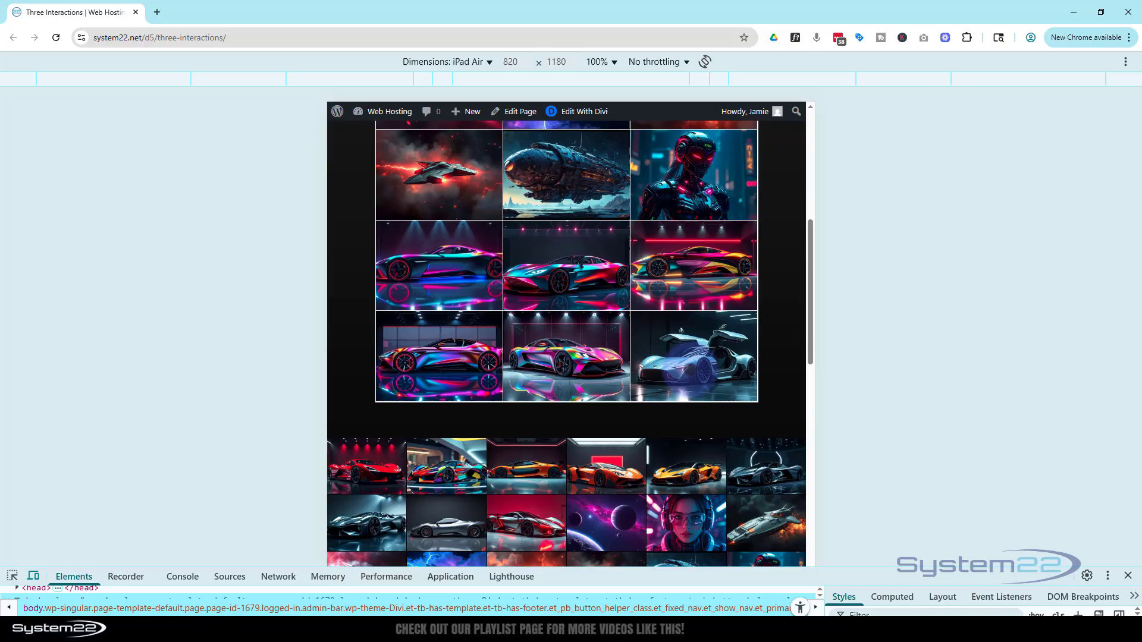
scroll(690, 363, up, 1)
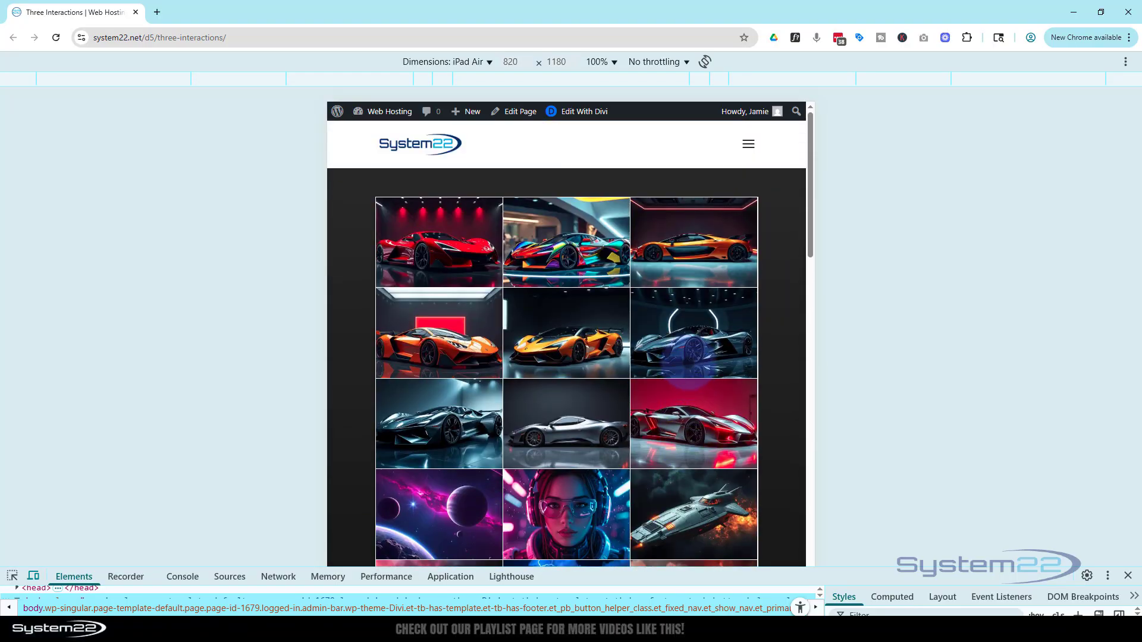
Check the page on an emulated iPhone 12 Pro, then close the developer tools.
click(435, 59)
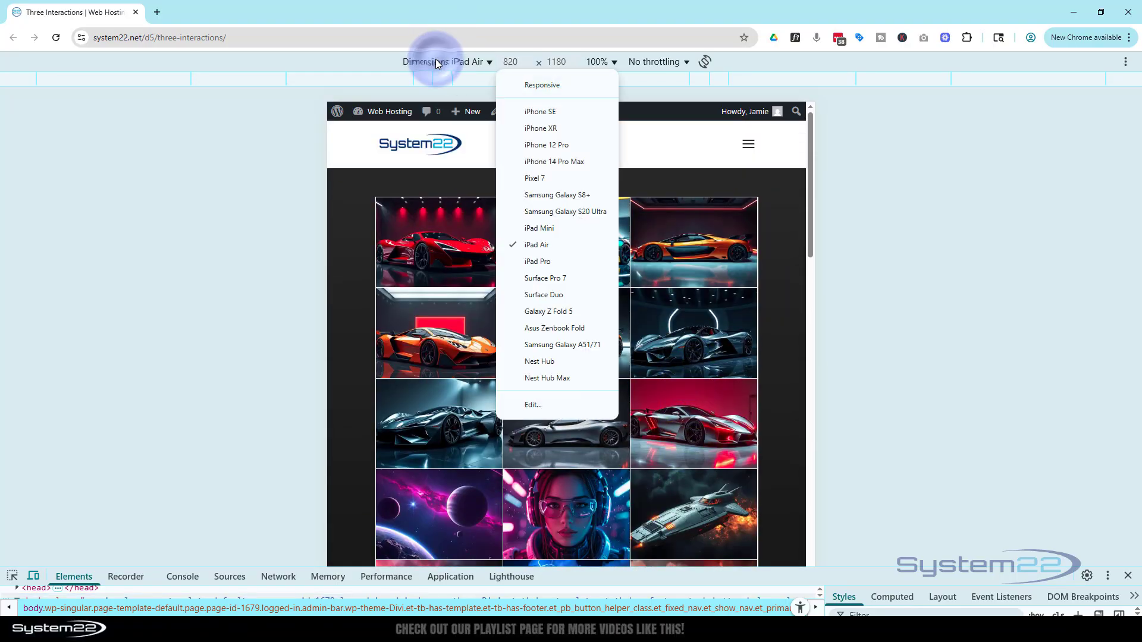
click(546, 145)
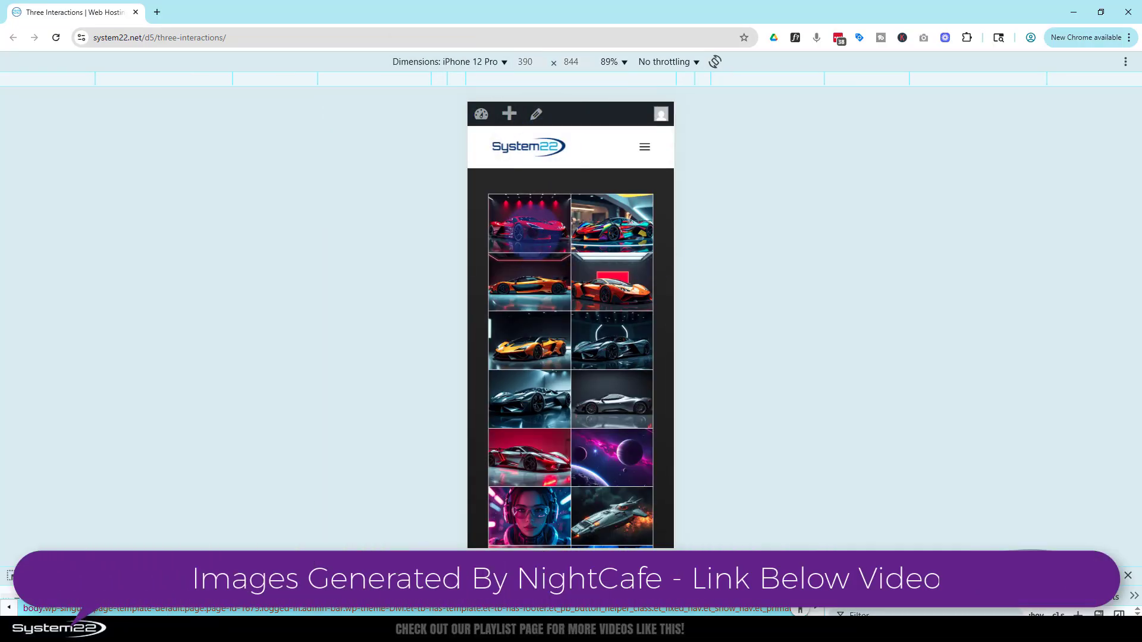
scroll(588, 327, down, 4)
scroll(570, 333, down, 6)
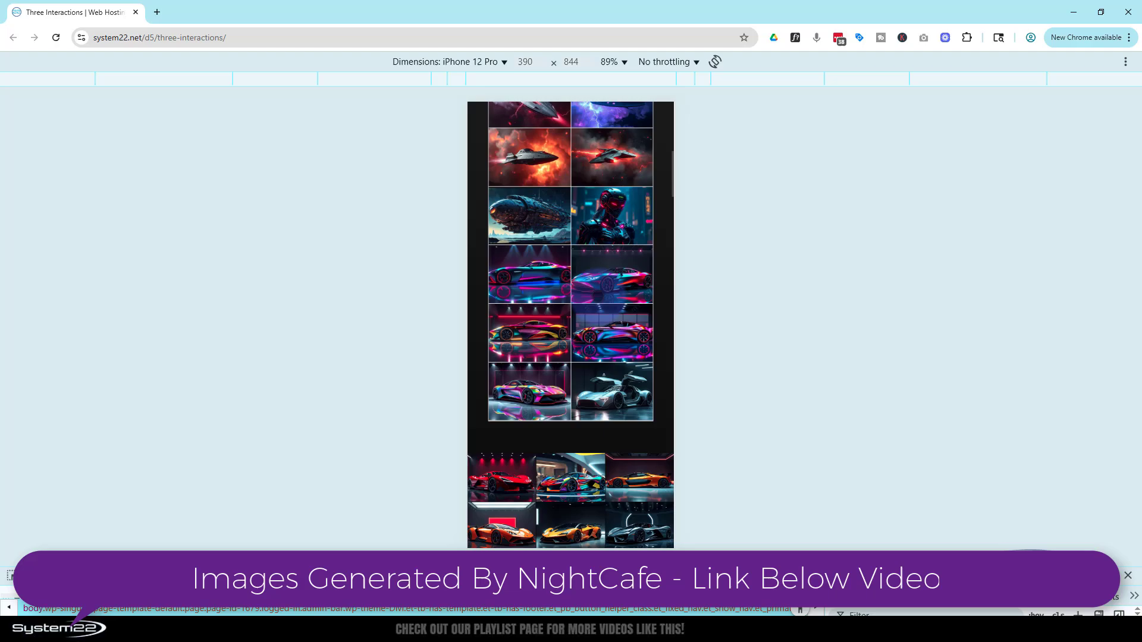
scroll(571, 342, down, 7)
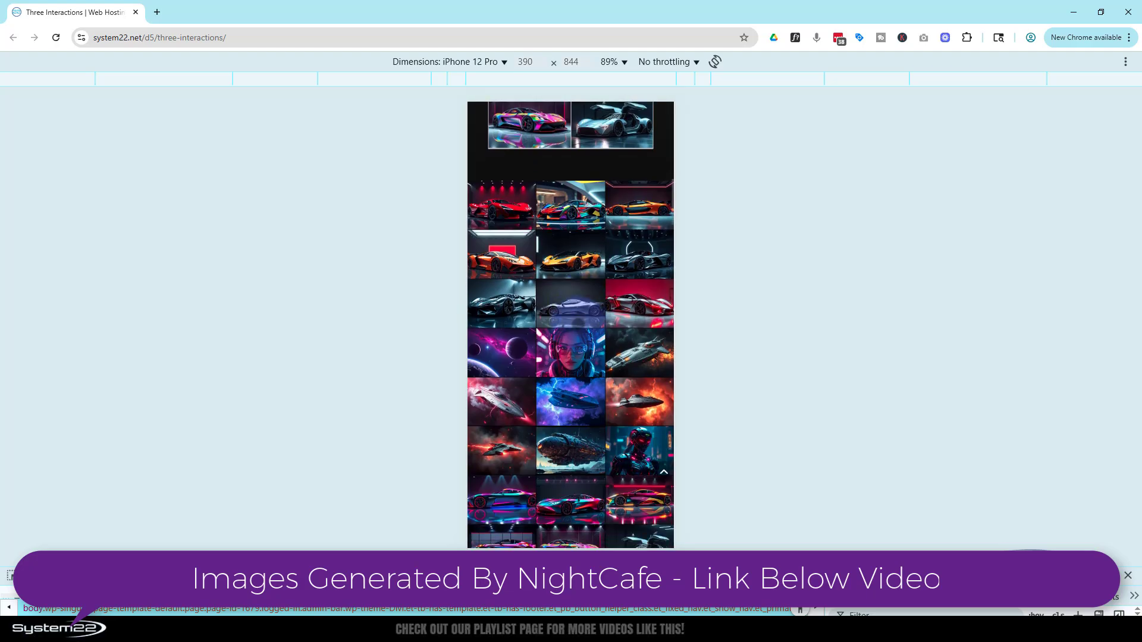
scroll(571, 342, up, 5)
scroll(559, 283, up, 10)
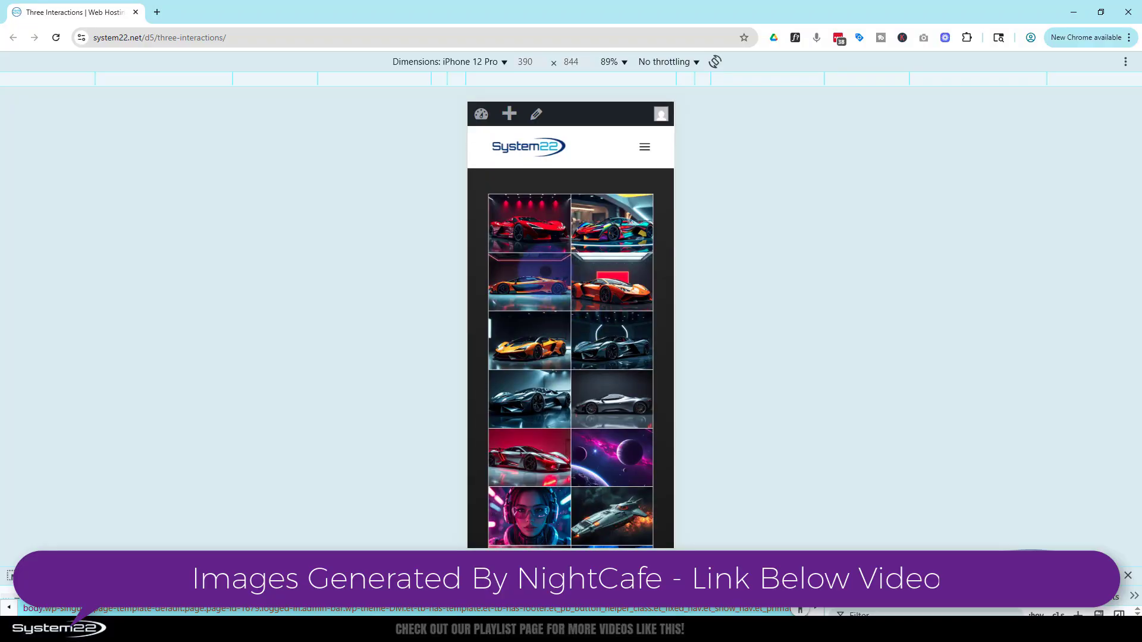
click(1129, 577)
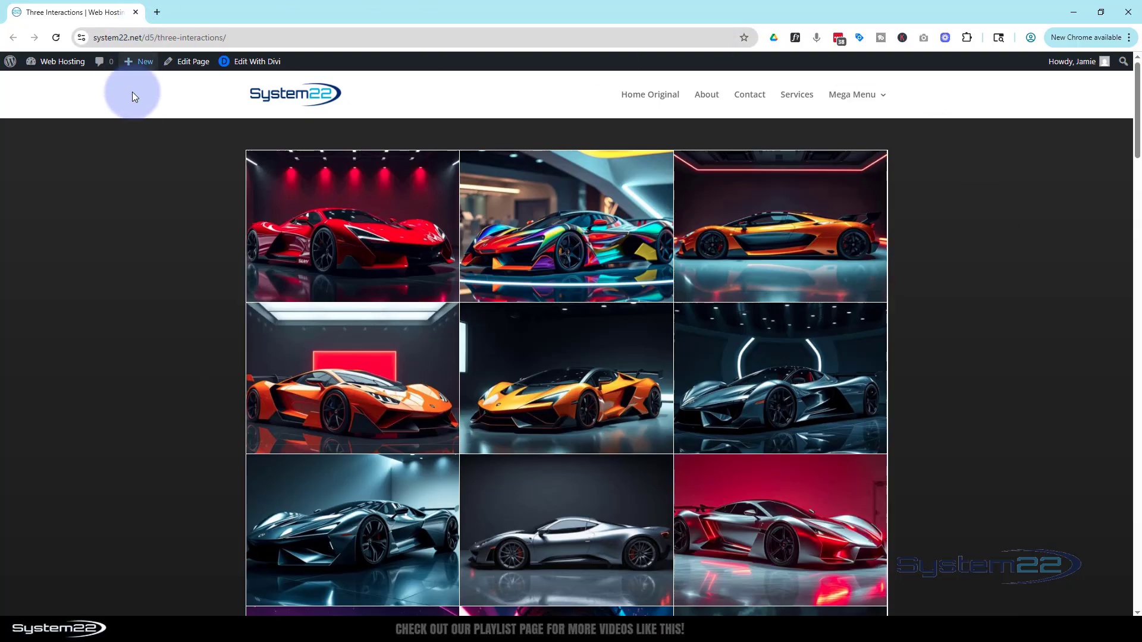
Create a new WordPress page titled 'Gallery Cols'.
mouse_move(143, 61)
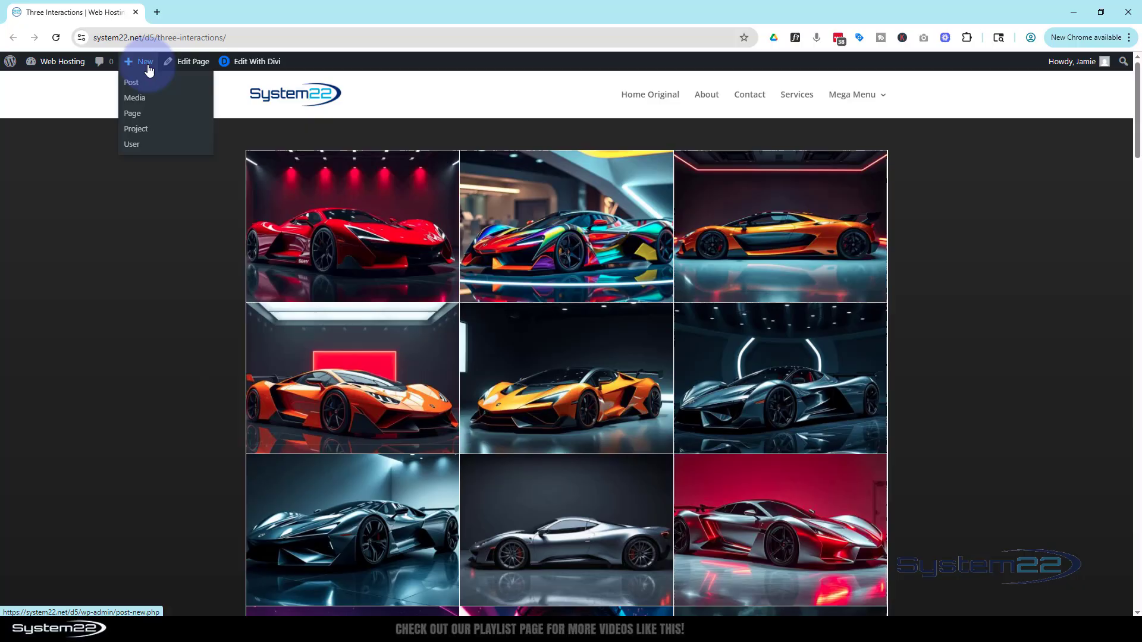
click(137, 113)
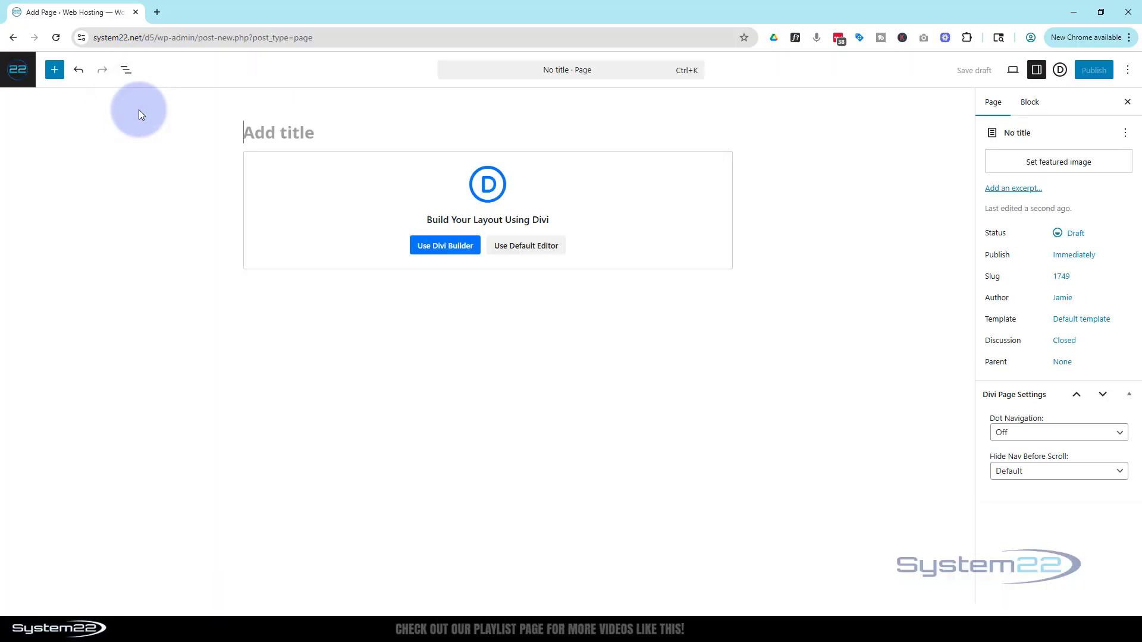
text(Gallery Cols)
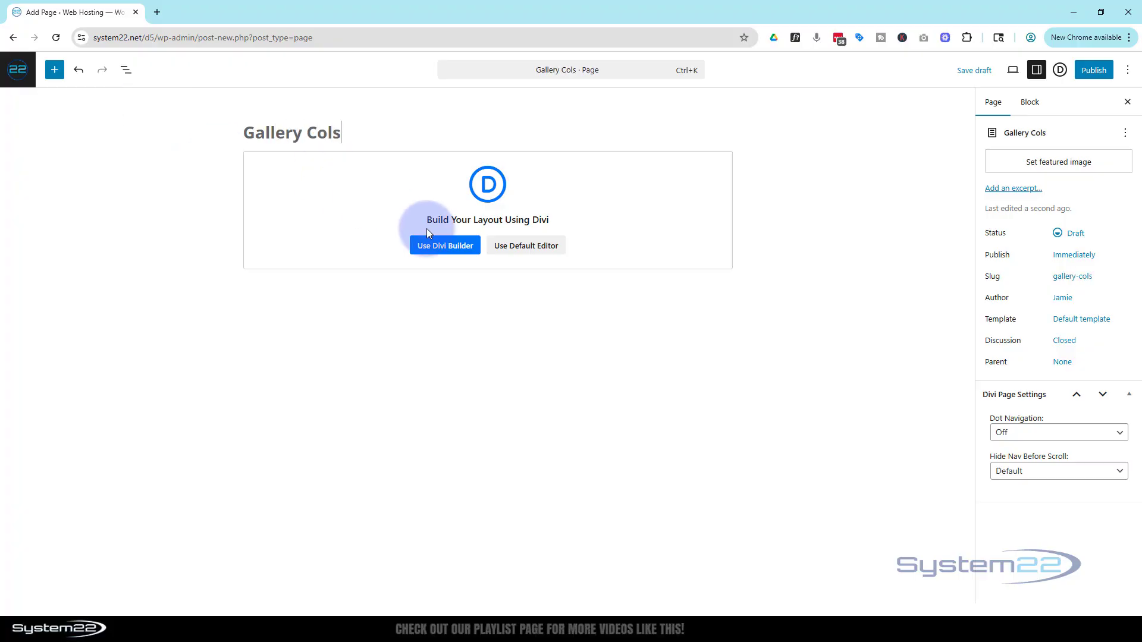
Launch Divi on the page and add a single-column row holding a Gallery module.
click(441, 253)
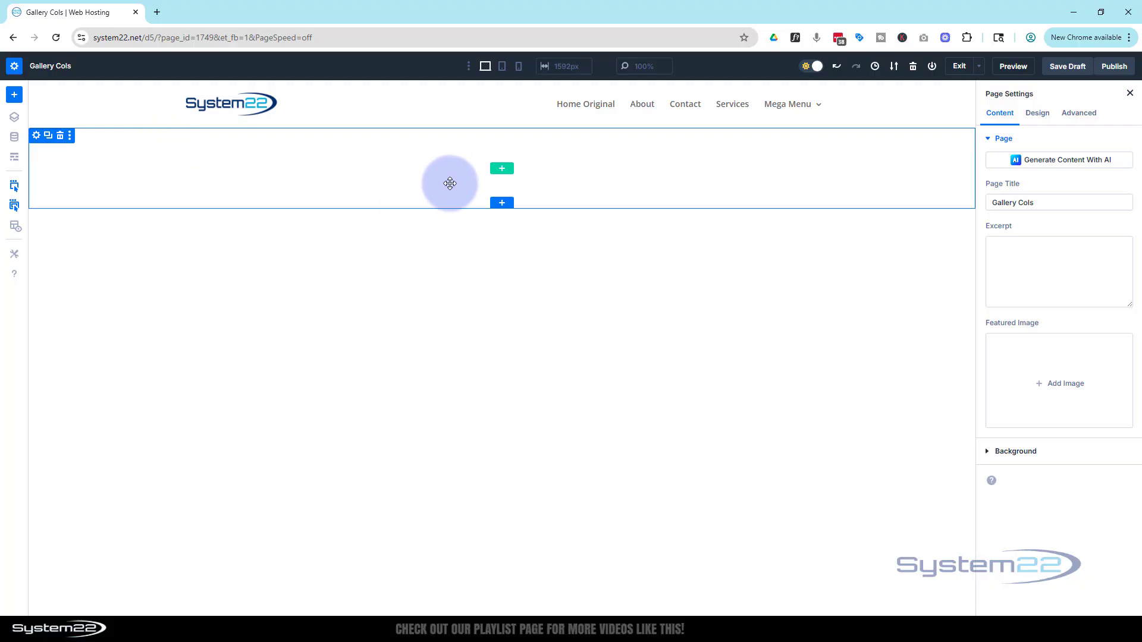
click(503, 169)
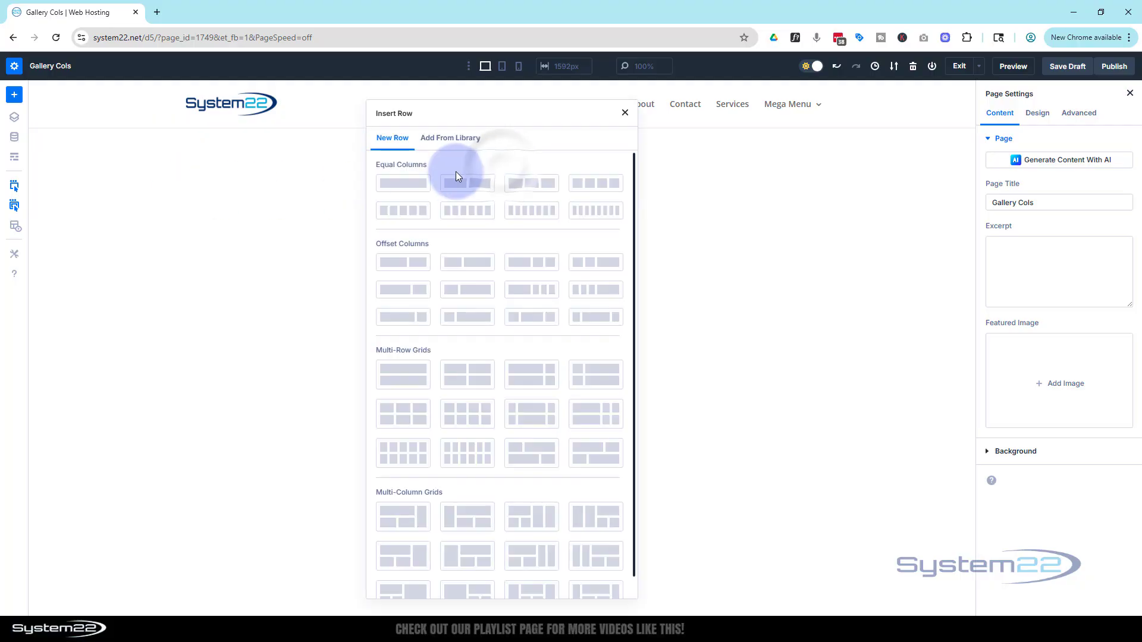
click(404, 184)
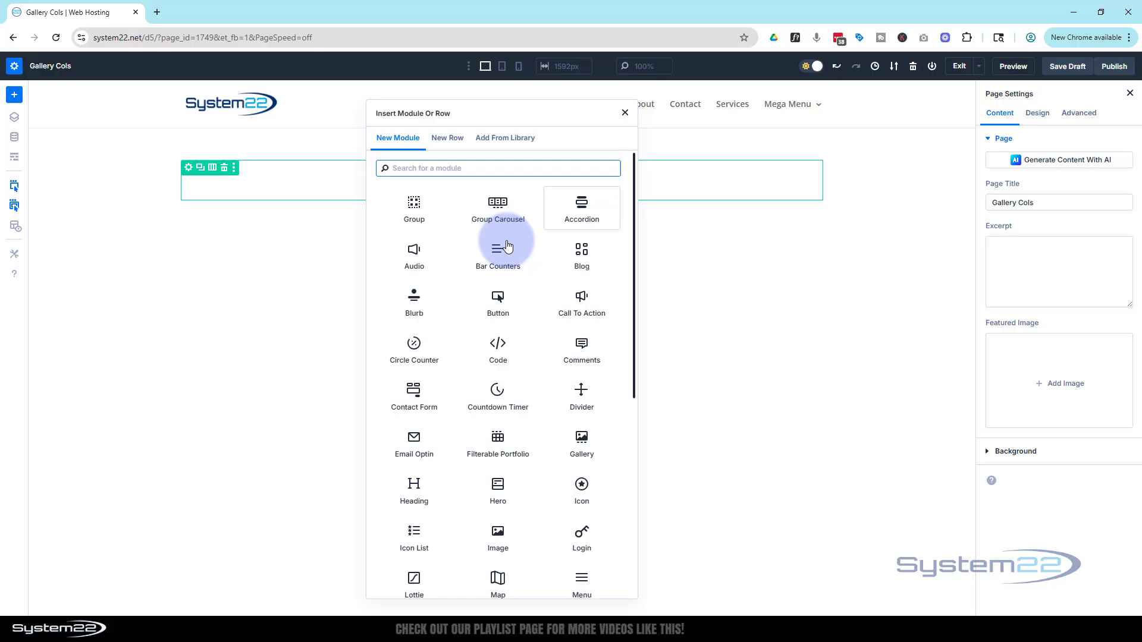
scroll(501, 260, down, 3)
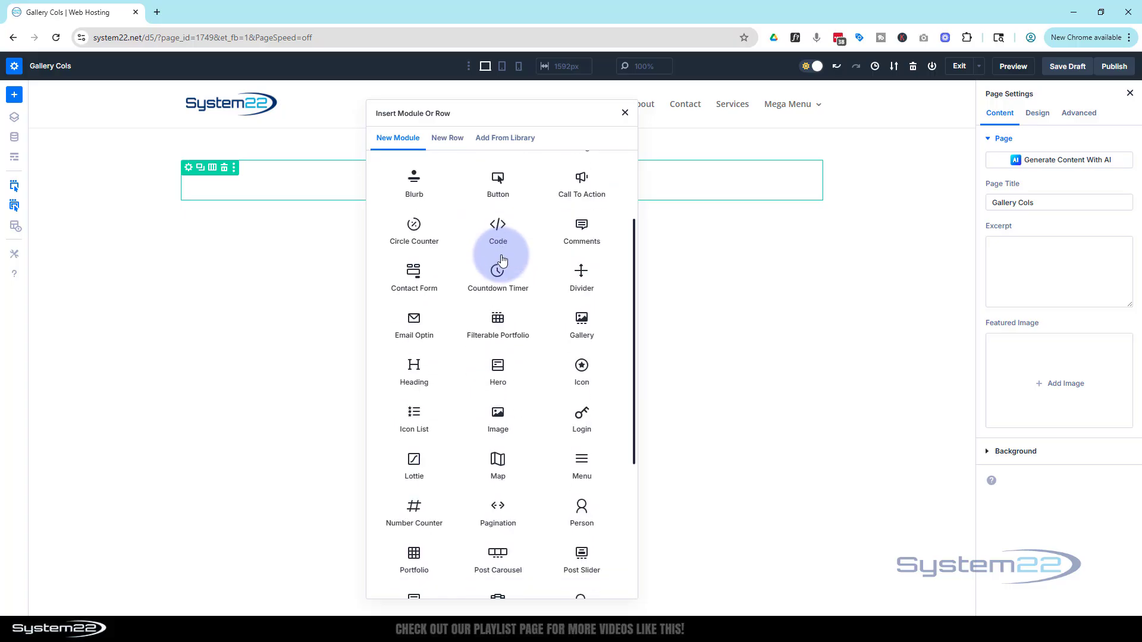
click(583, 321)
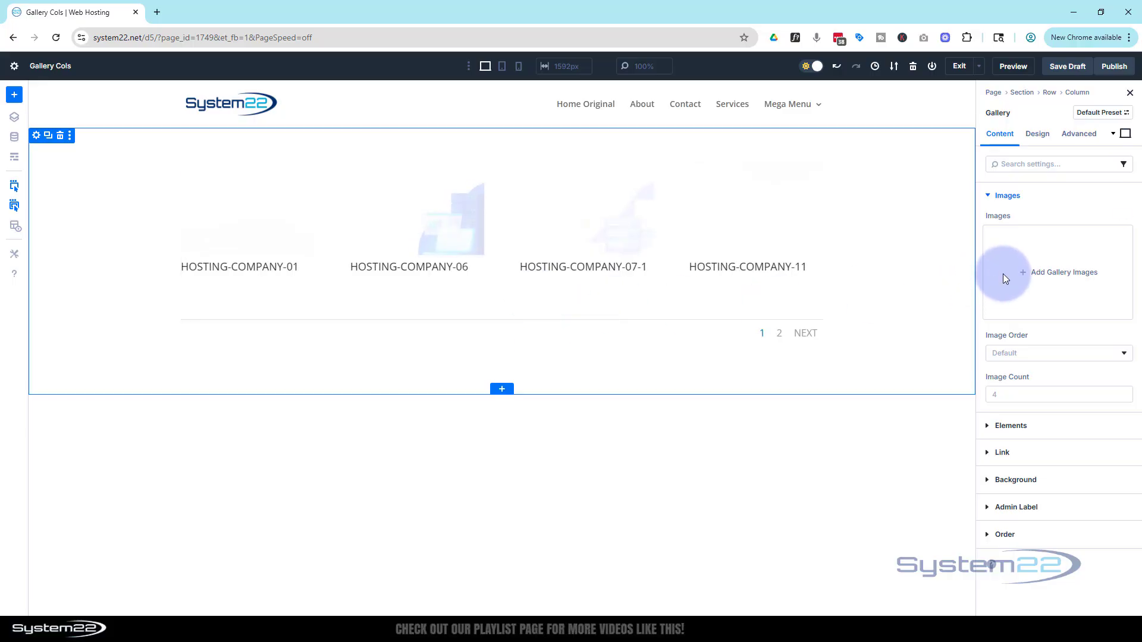
Insert the first three library rows into the gallery, minus the portrait, wizard and spaceship images.
click(1041, 275)
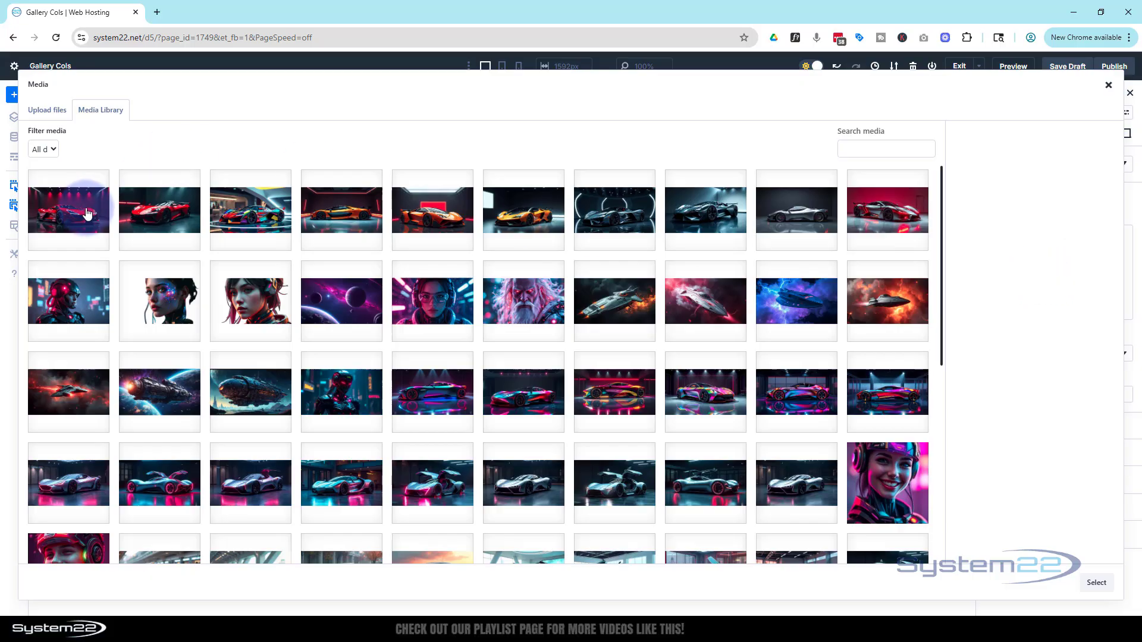
click(165, 221)
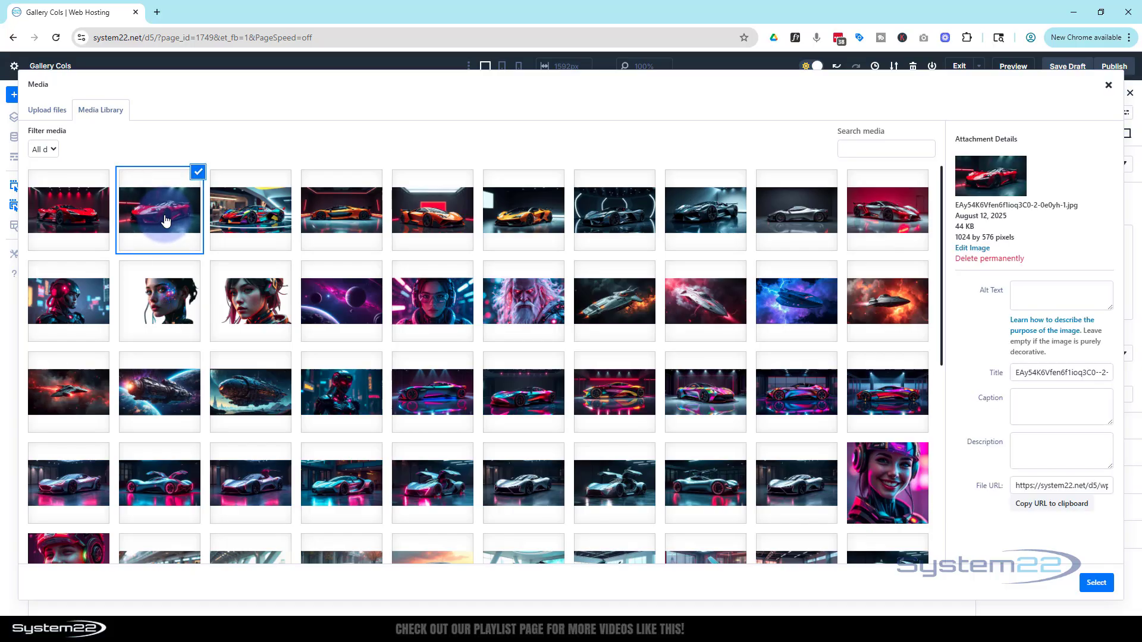
shift+click(909, 401)
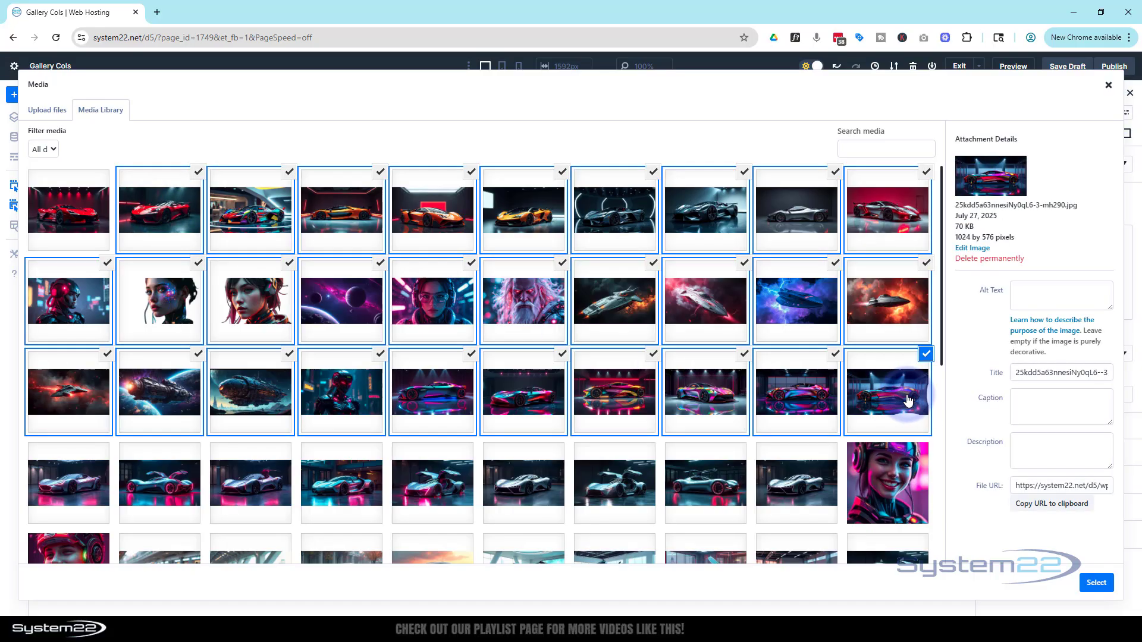
click(289, 263)
click(562, 262)
click(655, 263)
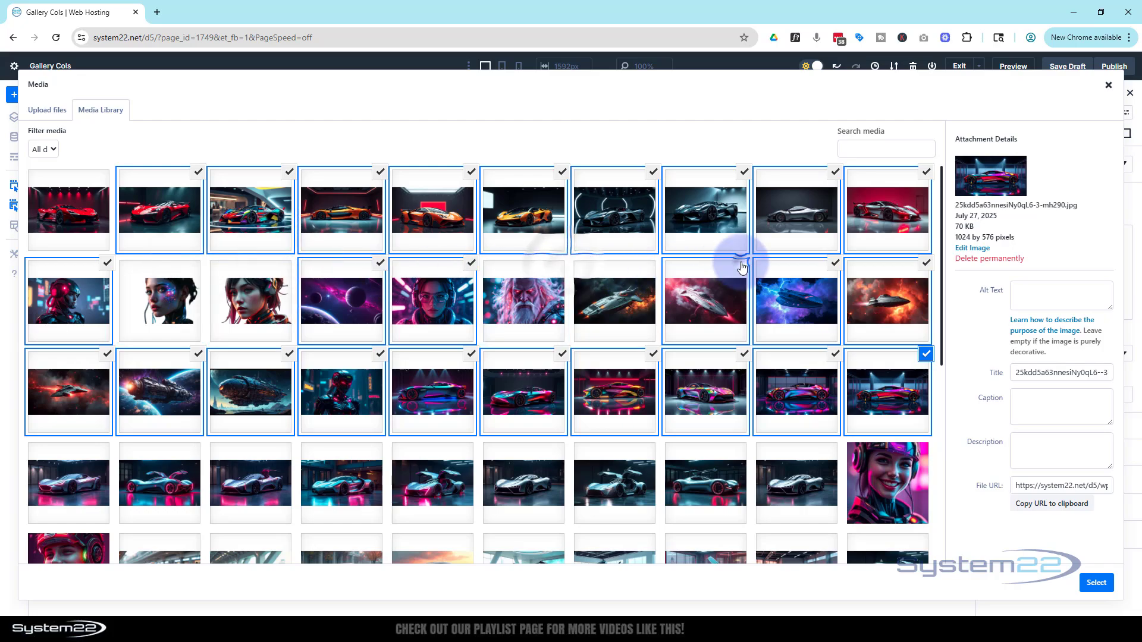
click(1097, 583)
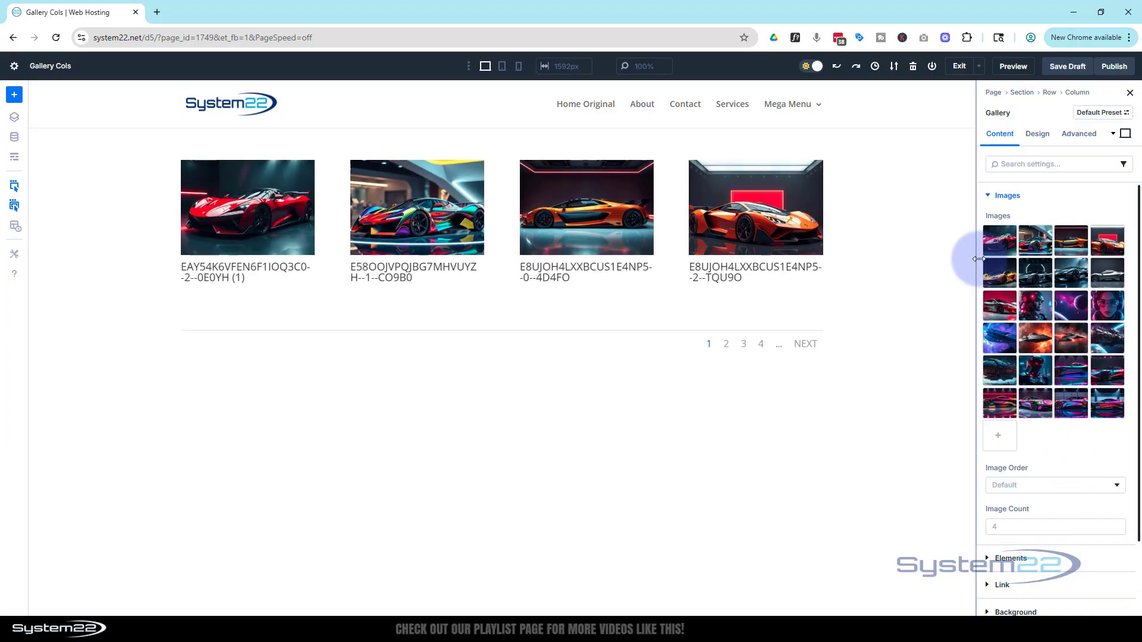
Set the gallery's Image Count to 24.
drag(1002, 249, 702, 280)
scroll(1092, 340, down, 2)
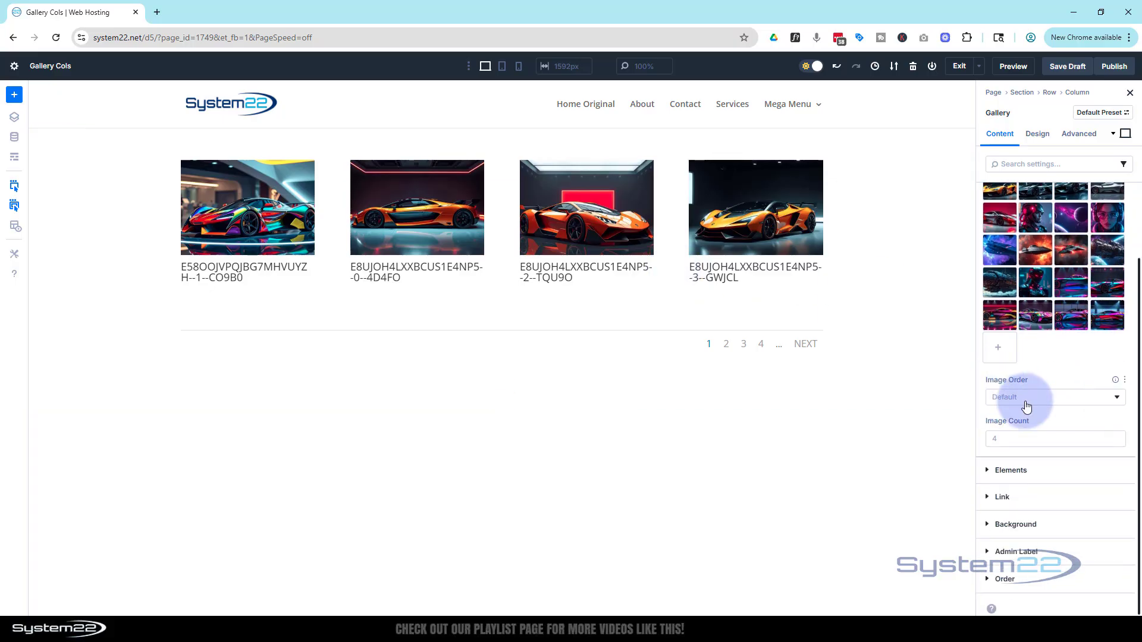
click(994, 438)
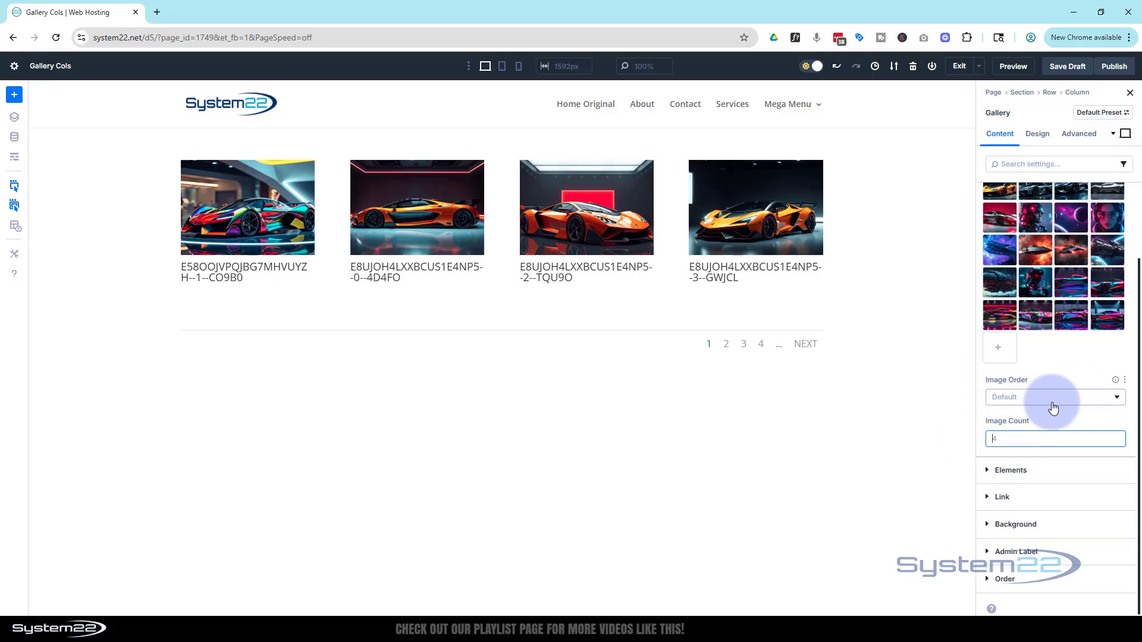
text(24)
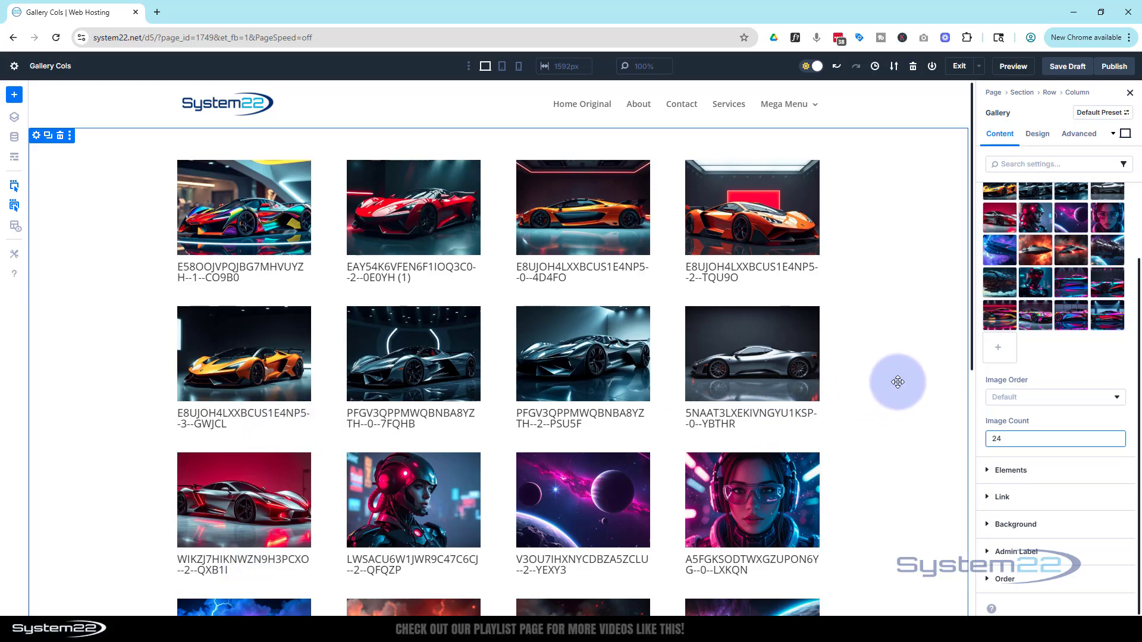
Turn off Show Title and Caption and Show Pagination in the gallery's Elements settings.
click(990, 471)
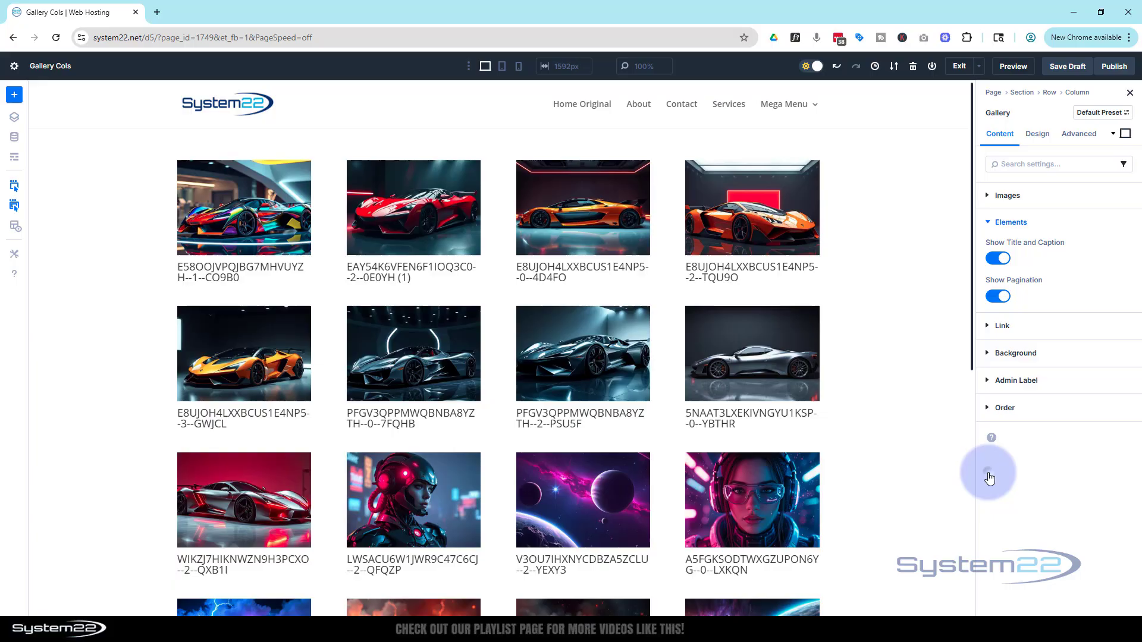
click(996, 259)
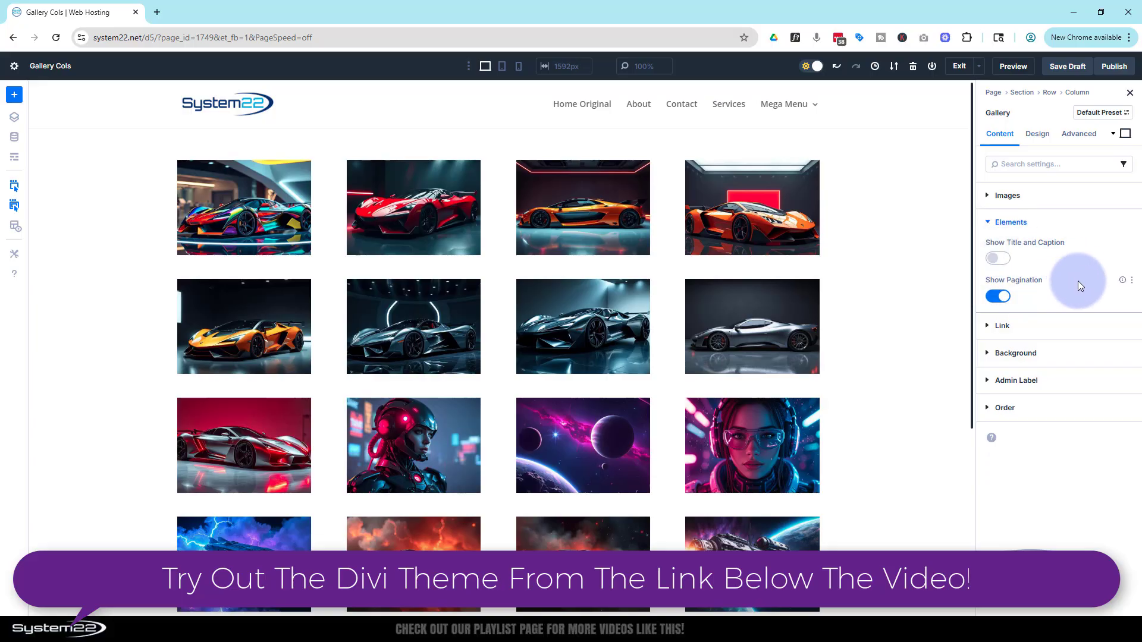
scroll(869, 327, down, 3)
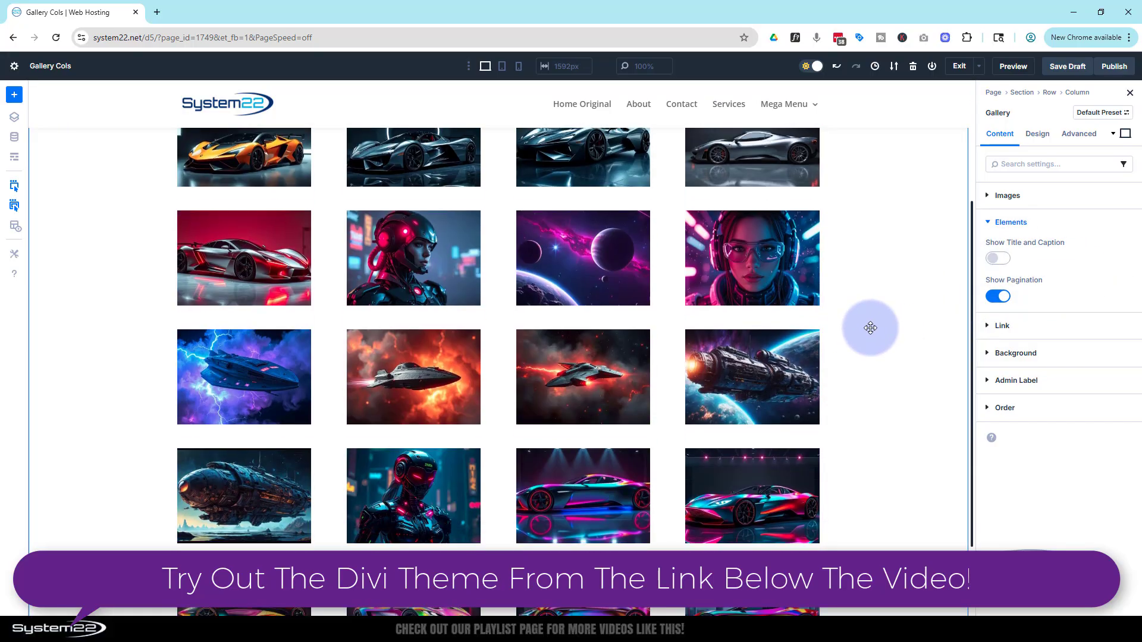
scroll(870, 328, down, 2)
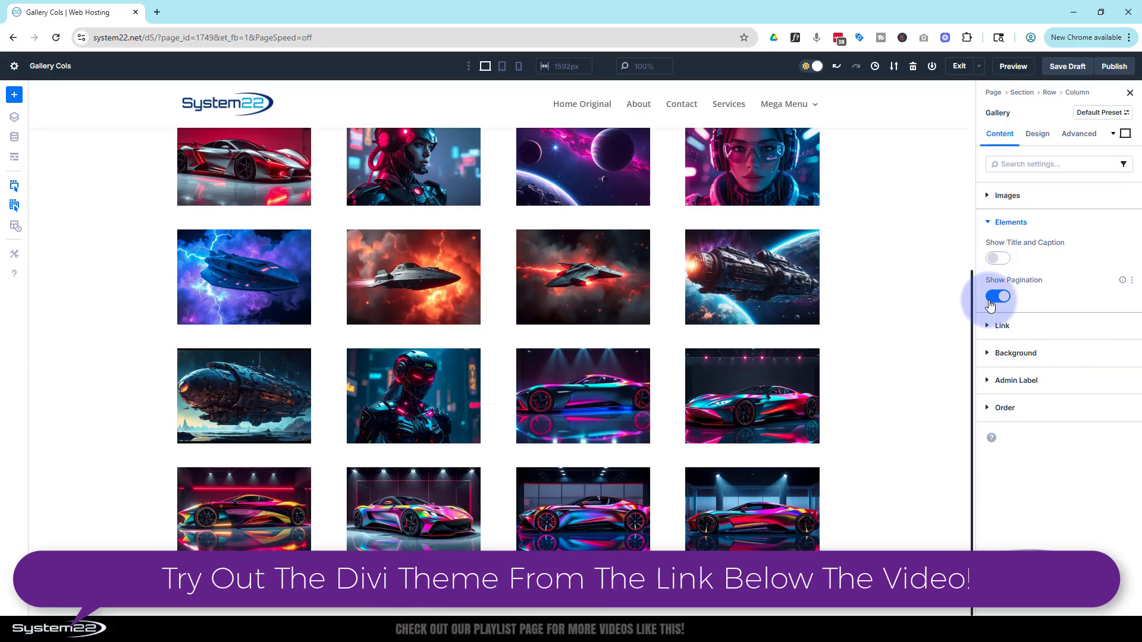
click(997, 297)
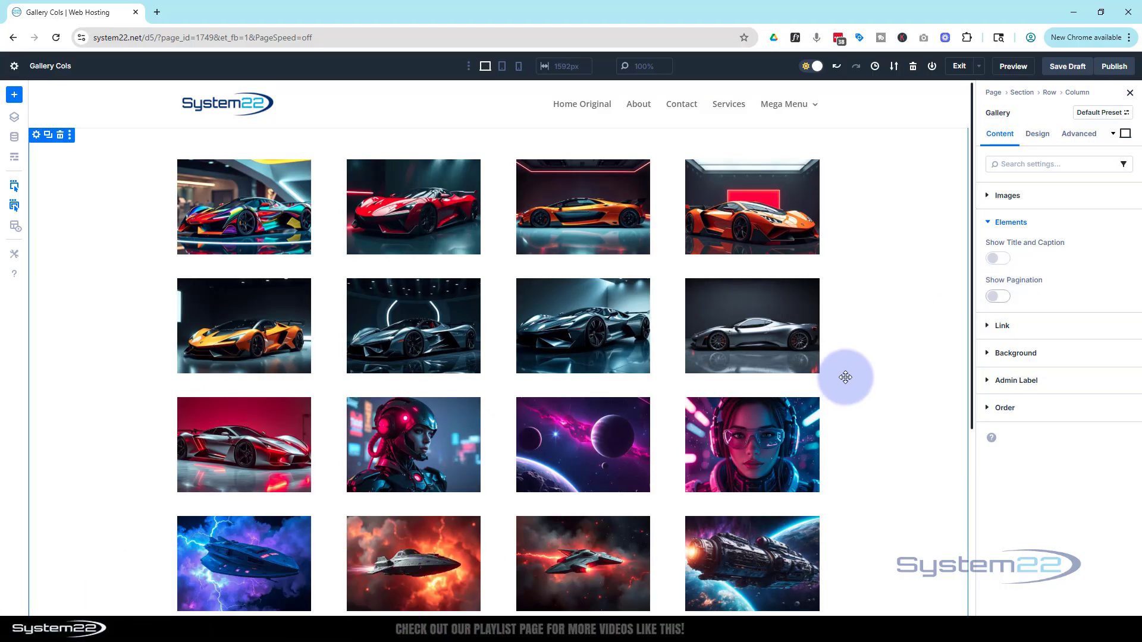
click(1003, 356)
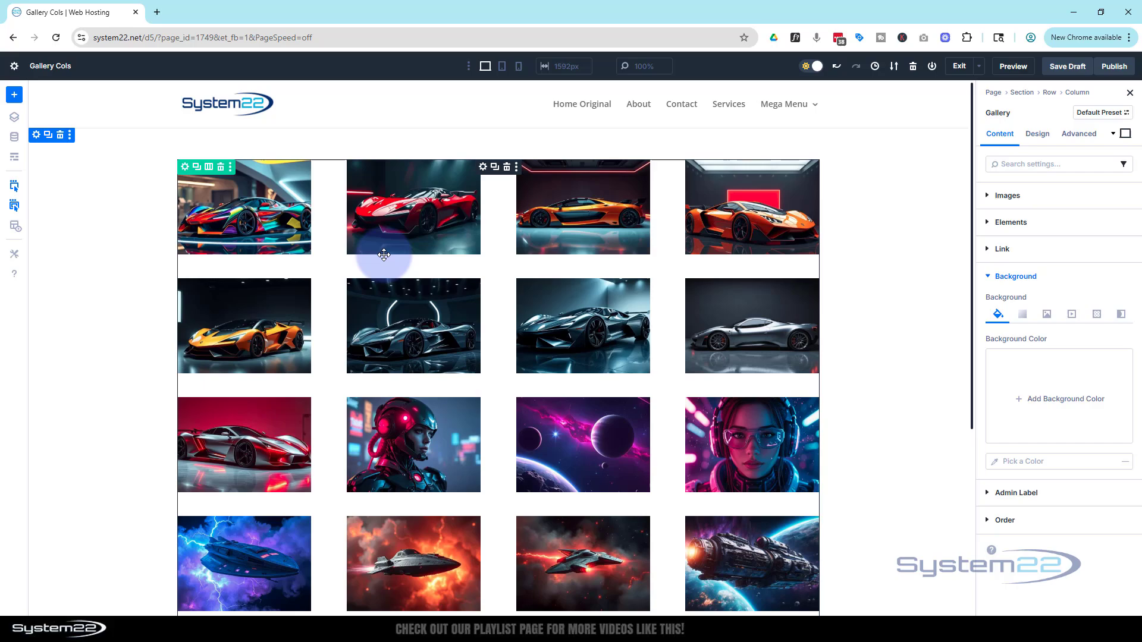
Add a white FFFFFF background colour to the gallery.
click(1020, 398)
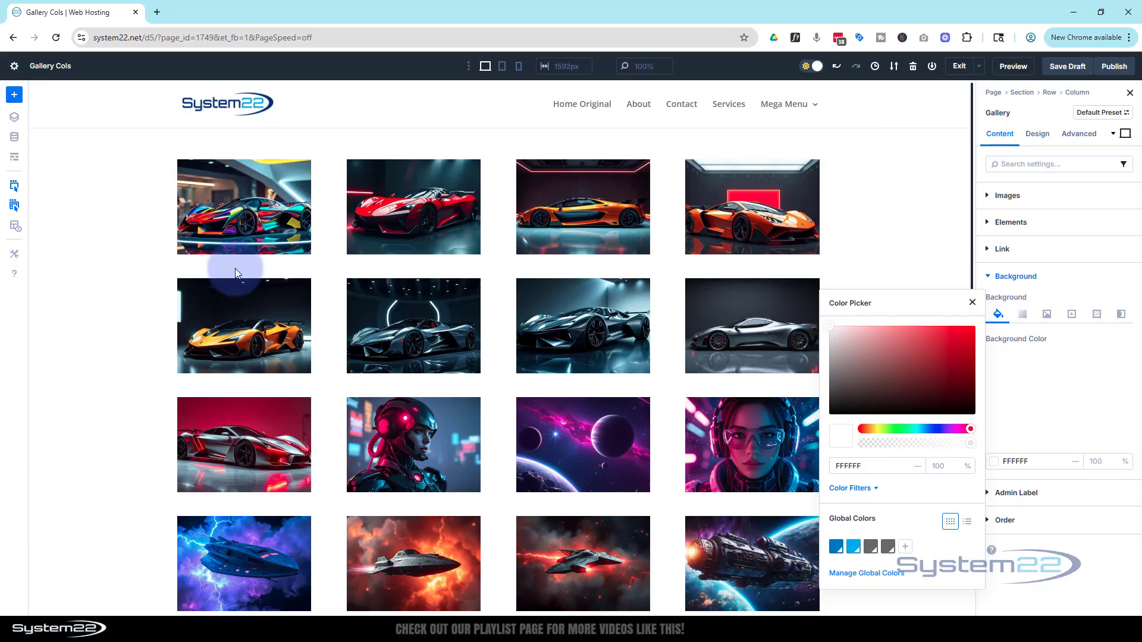
click(972, 304)
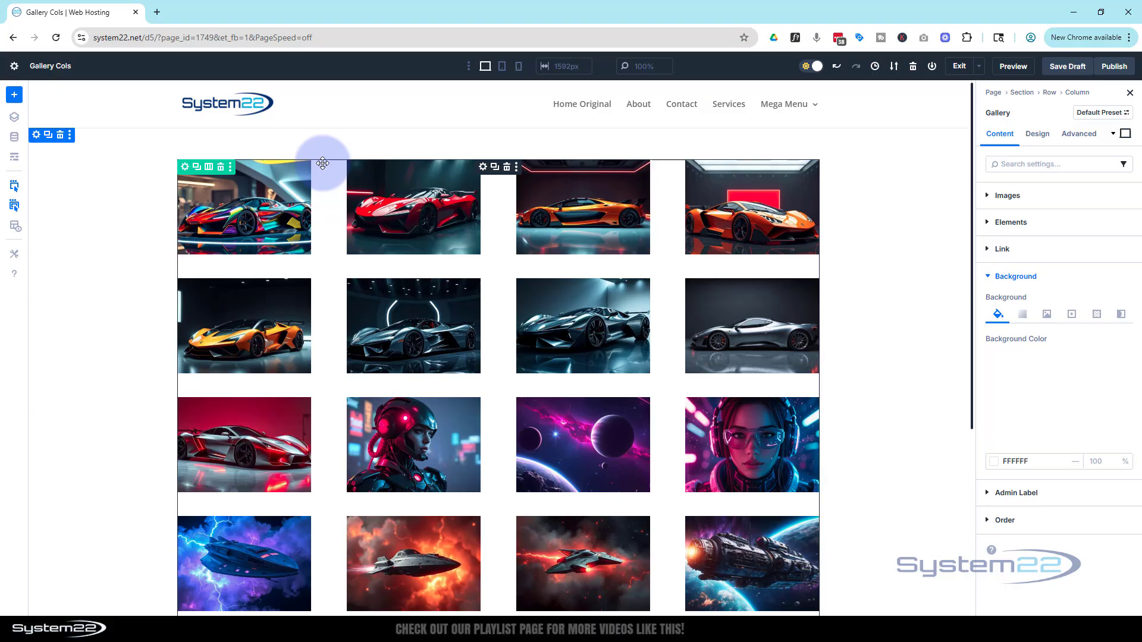
In the gallery's Design > Layout, try portrait thumbnails, then revert to landscape.
click(1038, 134)
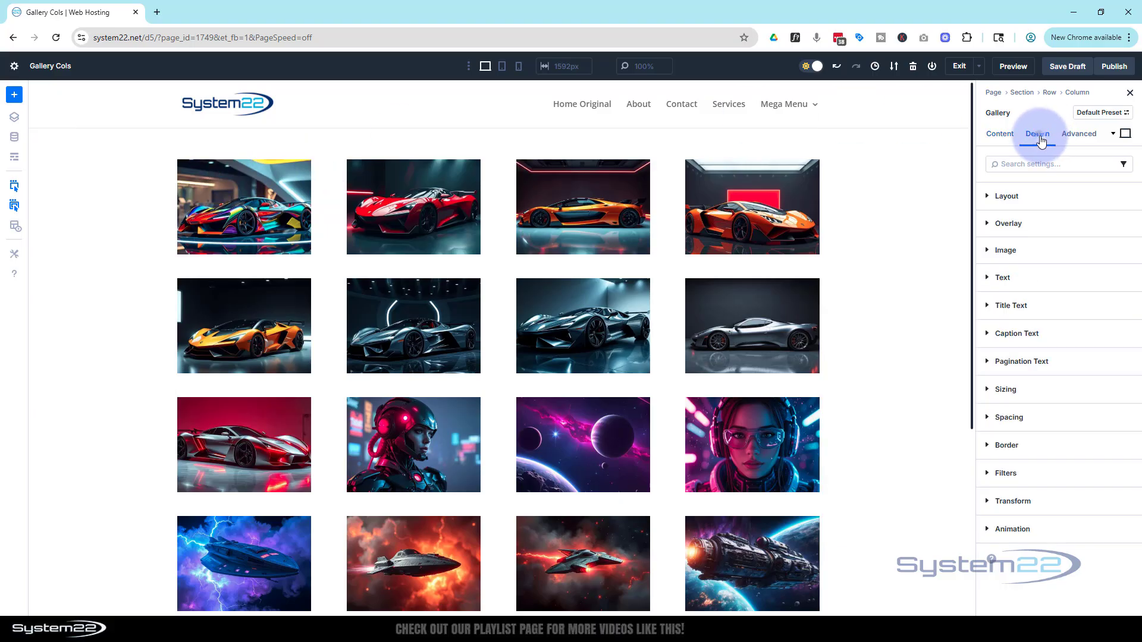
click(1051, 197)
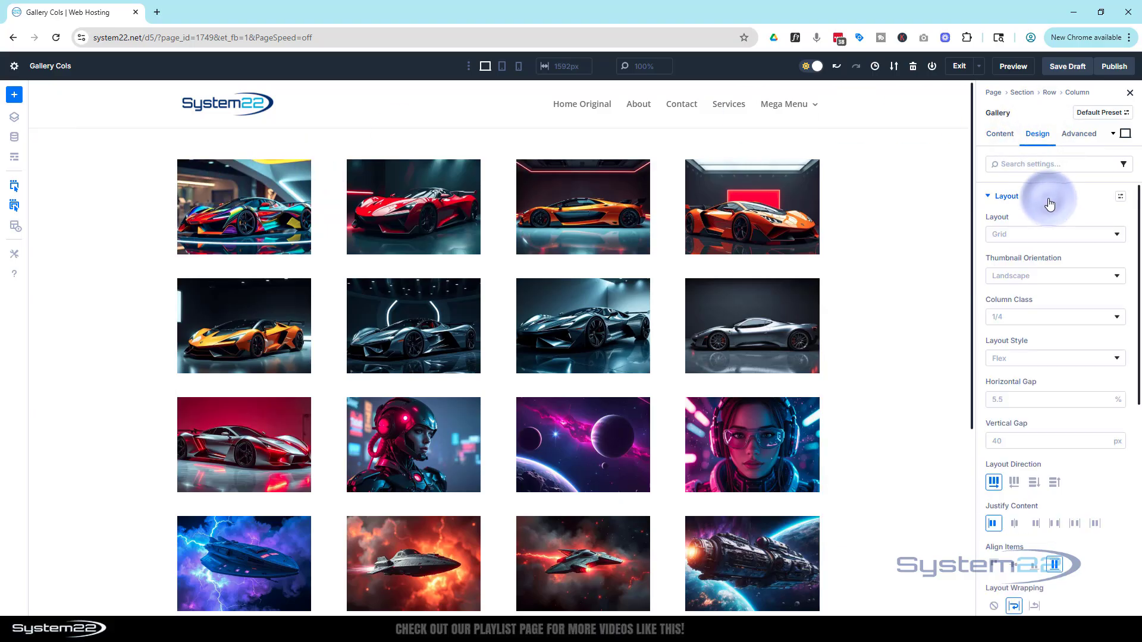
click(1042, 241)
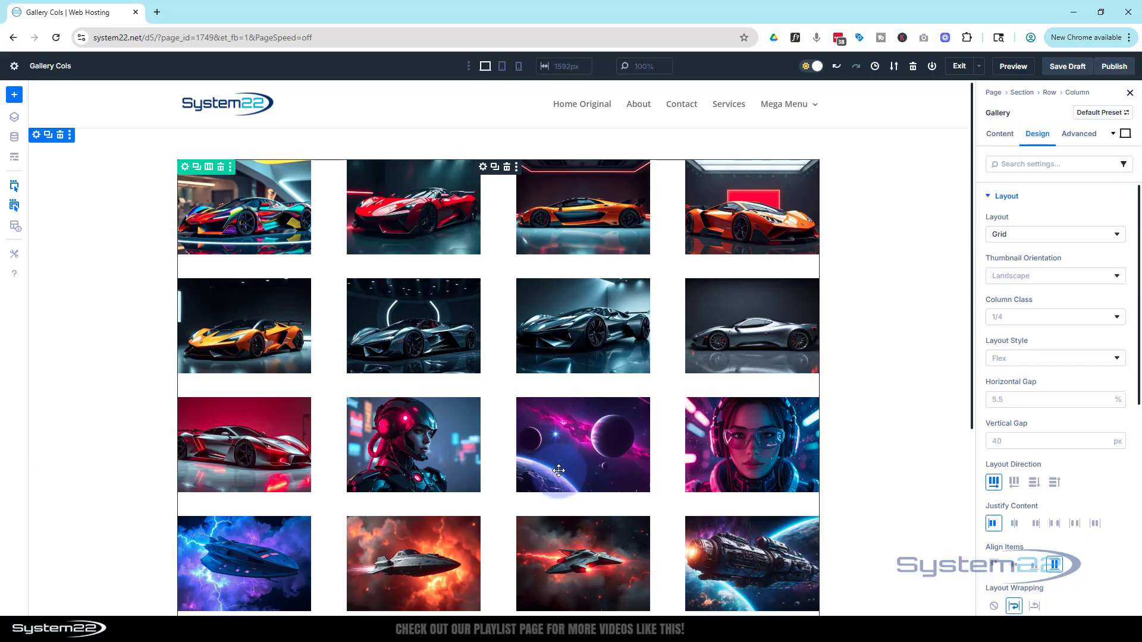
scroll(573, 443, down, 5)
scroll(580, 436, up, 3)
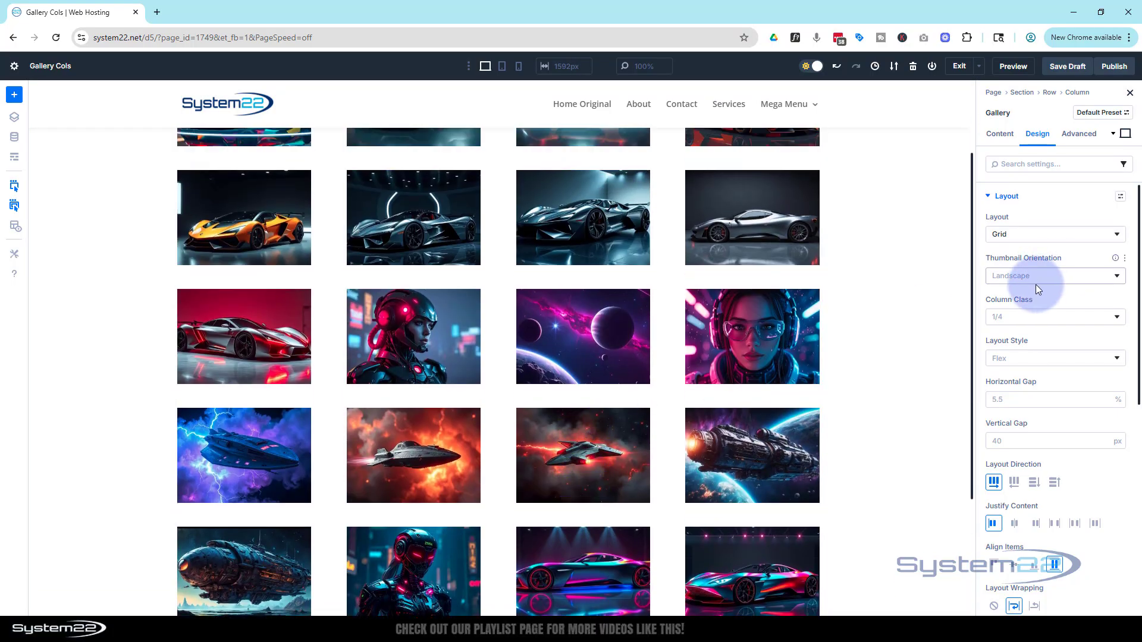
click(1036, 285)
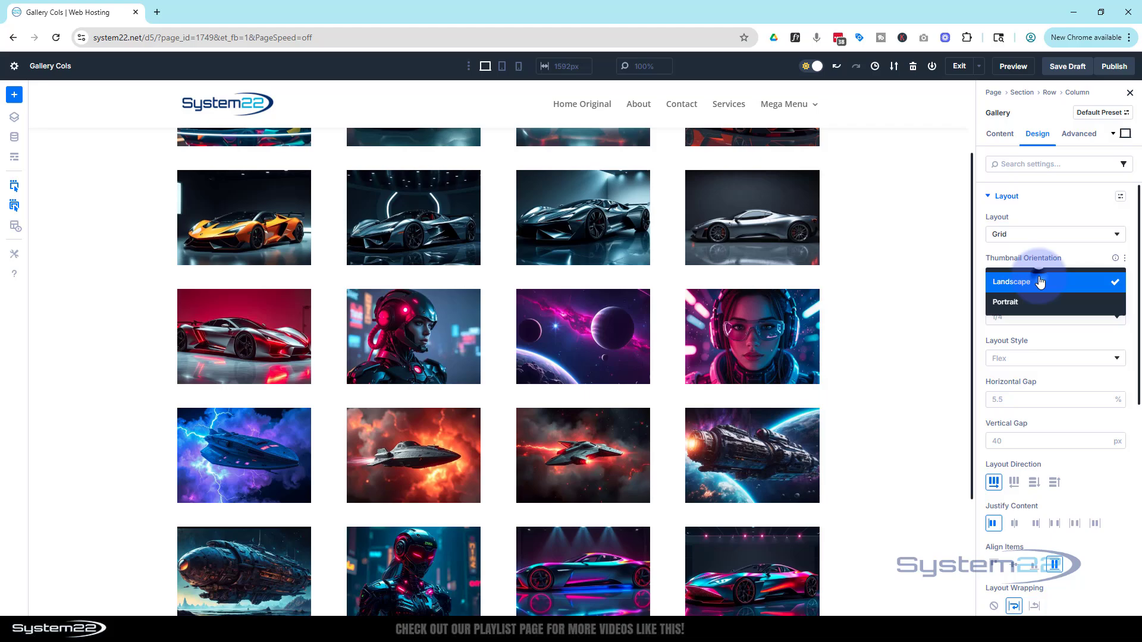
click(1022, 300)
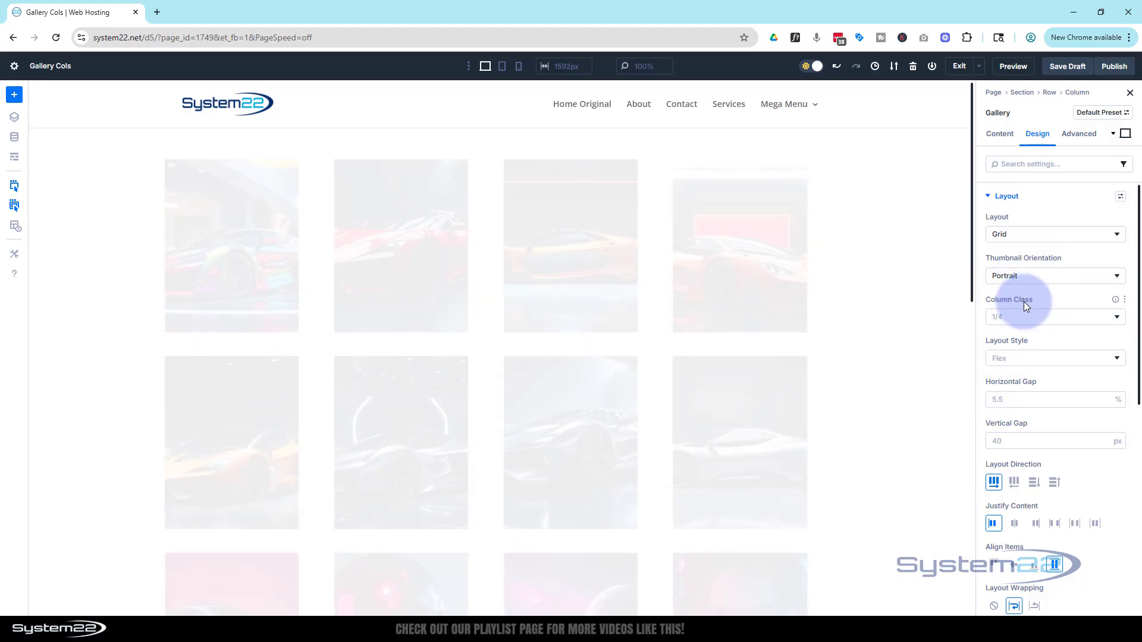
scroll(663, 351, down, 3)
scroll(664, 348, down, 6)
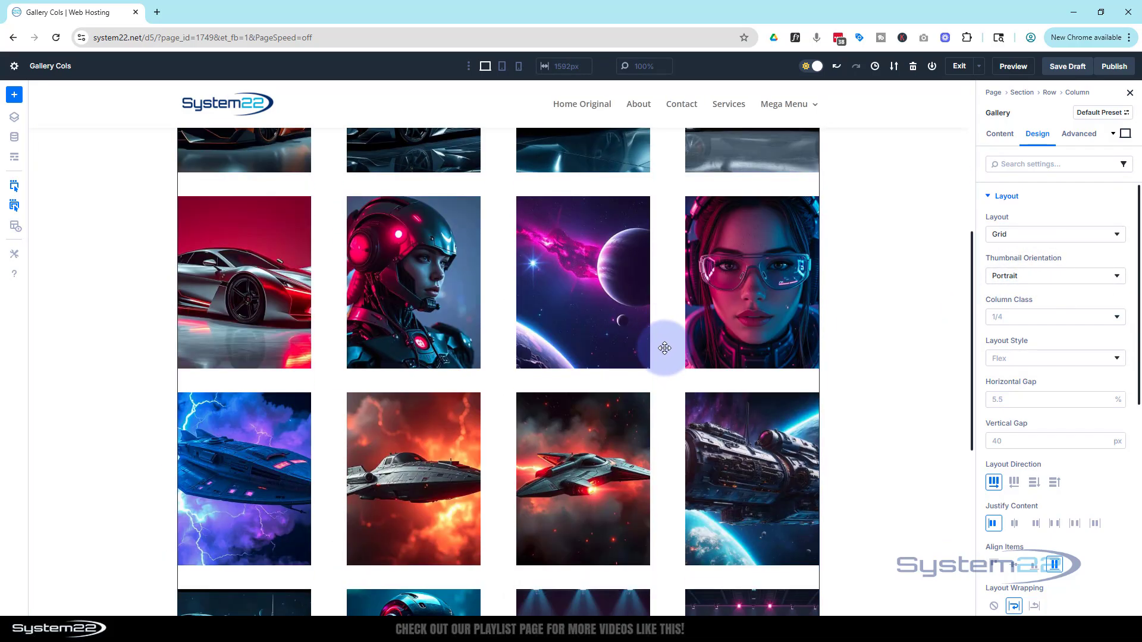
scroll(664, 345, up, 7)
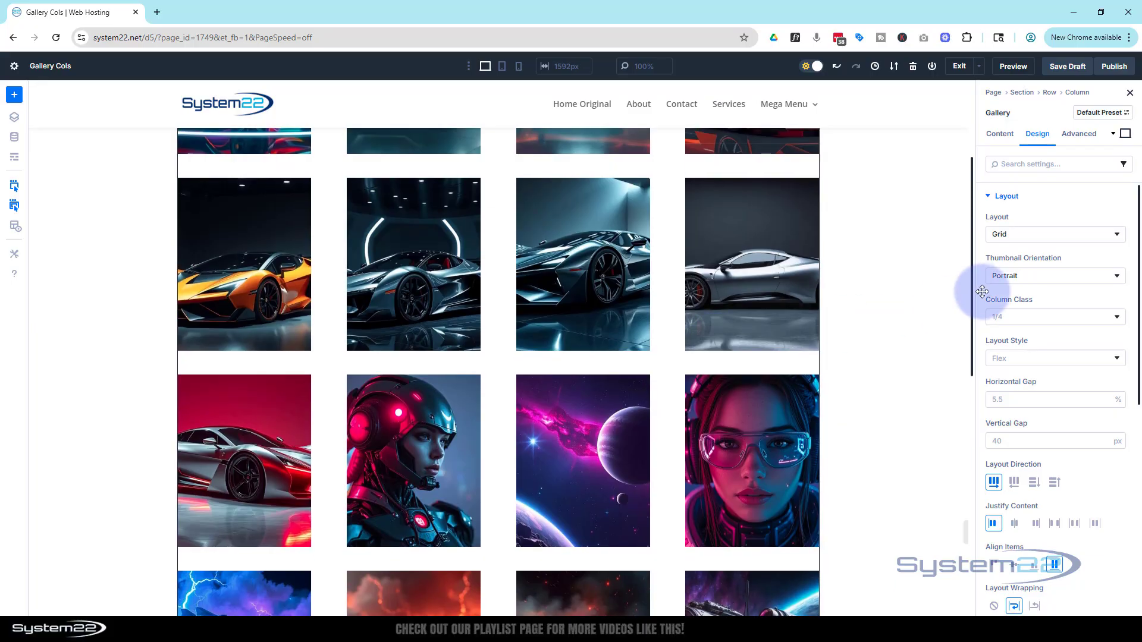
click(1018, 276)
click(1014, 284)
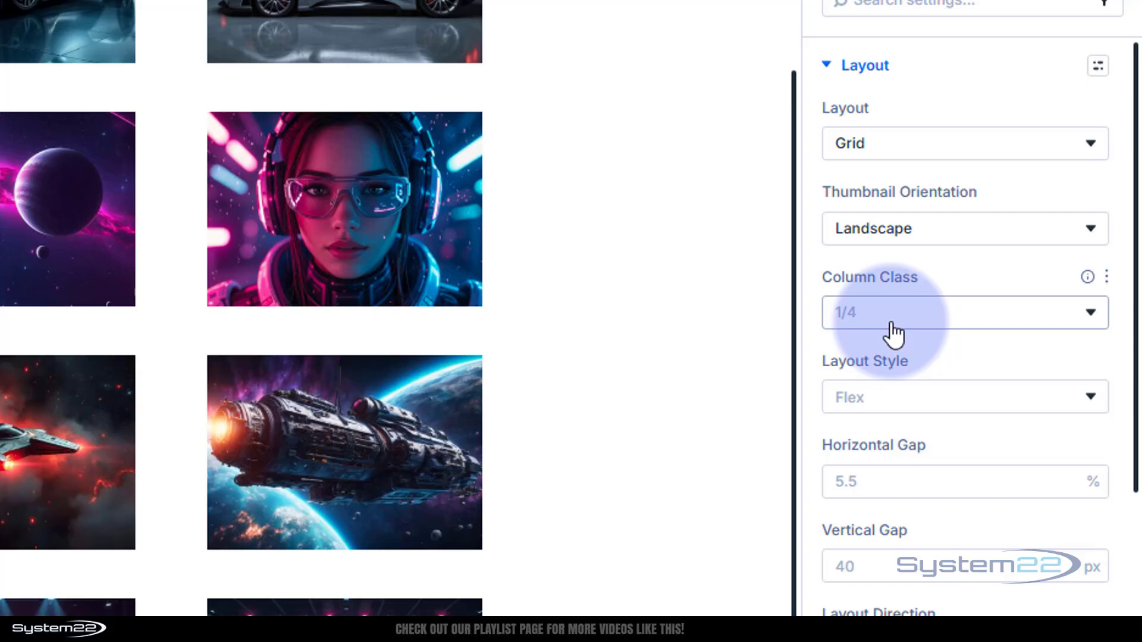
Set the gallery's desktop Column Class to 1/3 for three columns.
click(912, 329)
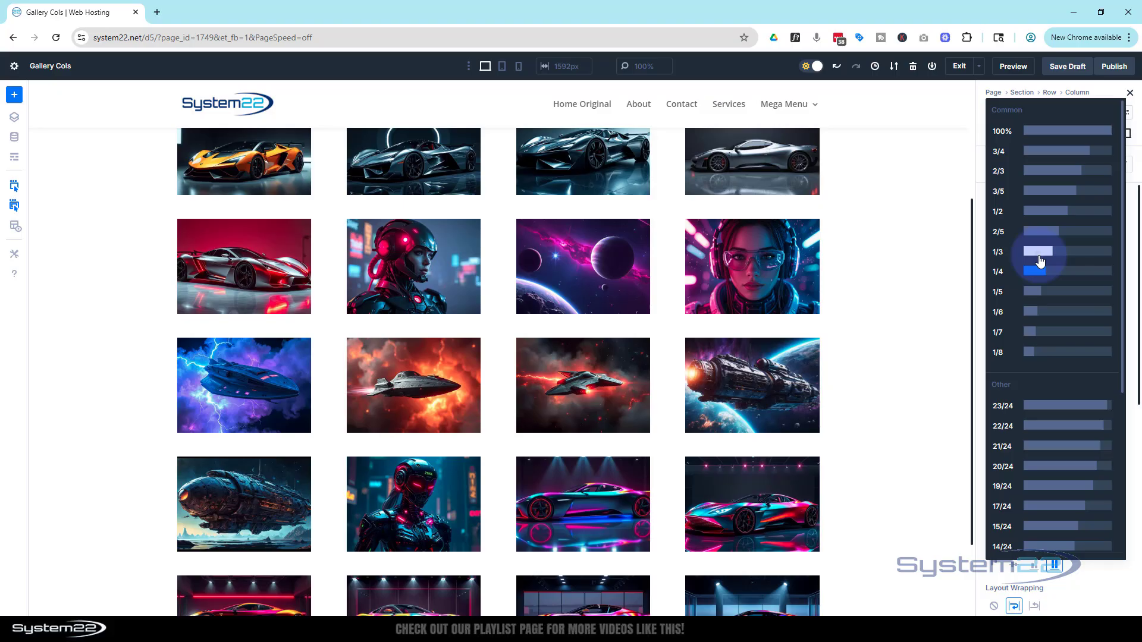
click(1039, 254)
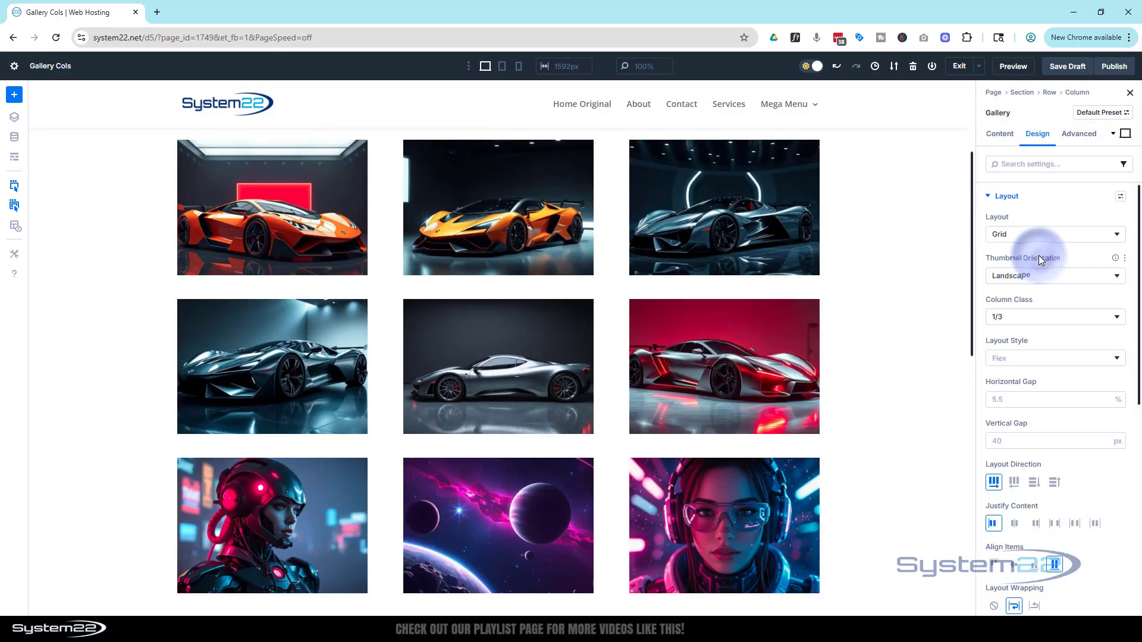
click(1030, 320)
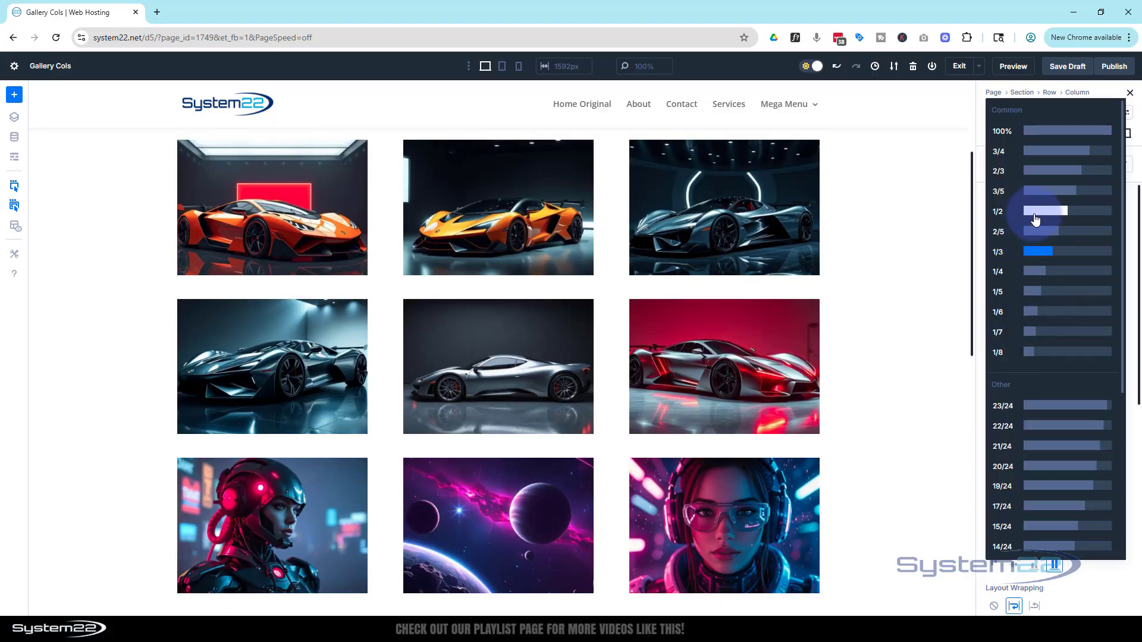
click(1034, 215)
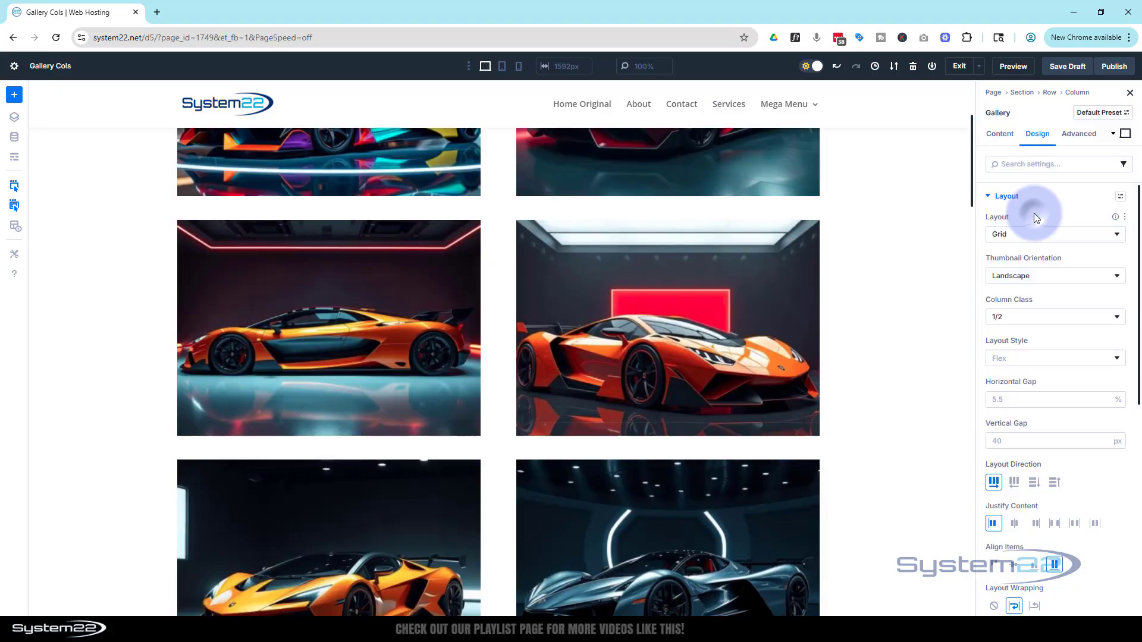
click(1028, 319)
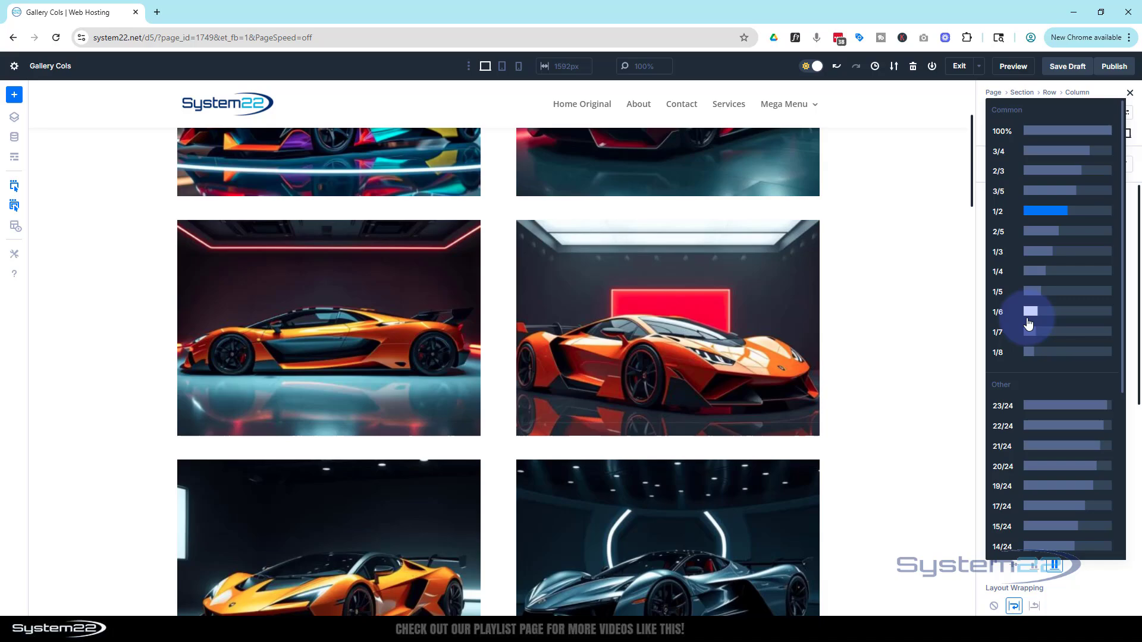
click(1038, 253)
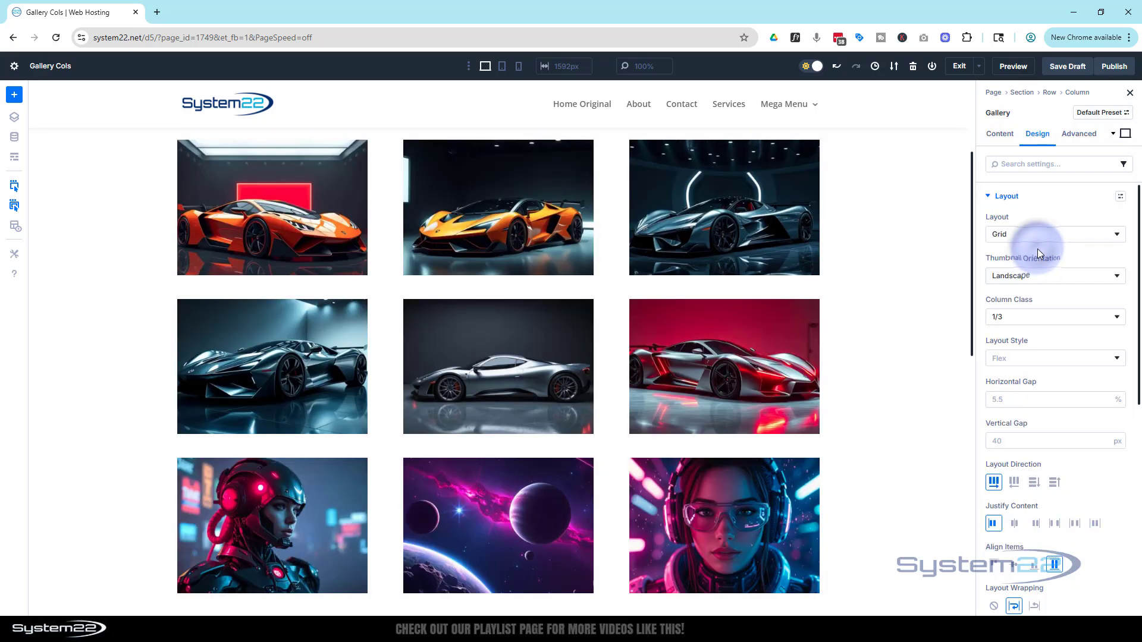
Set the phone Column Class to 1/2, previewing tablet width before returning to desktop.
click(502, 67)
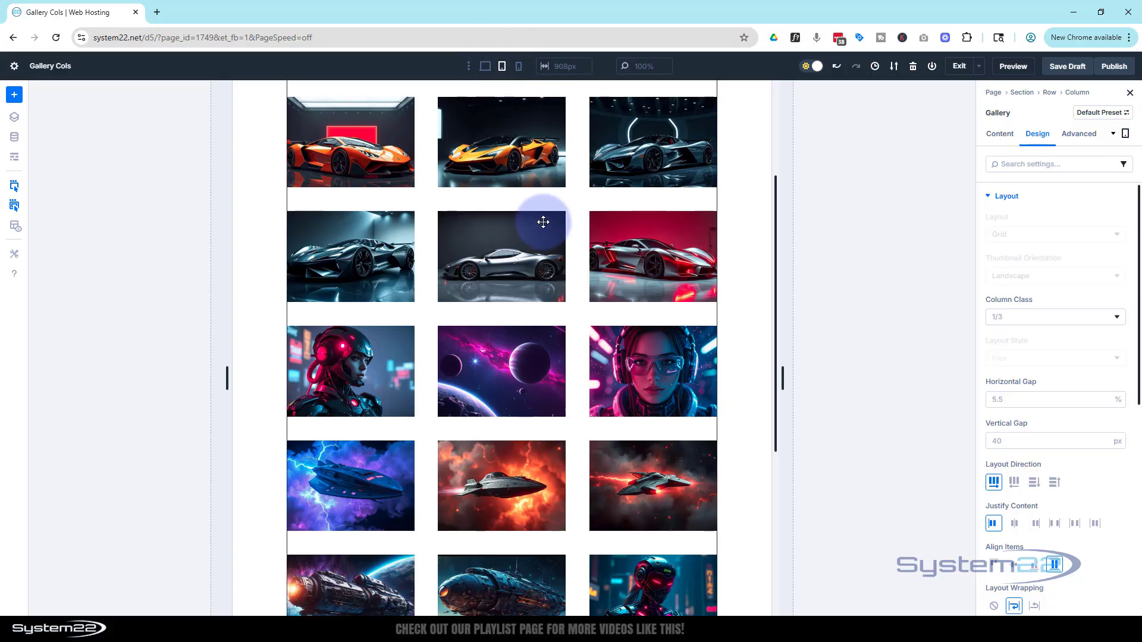
click(519, 67)
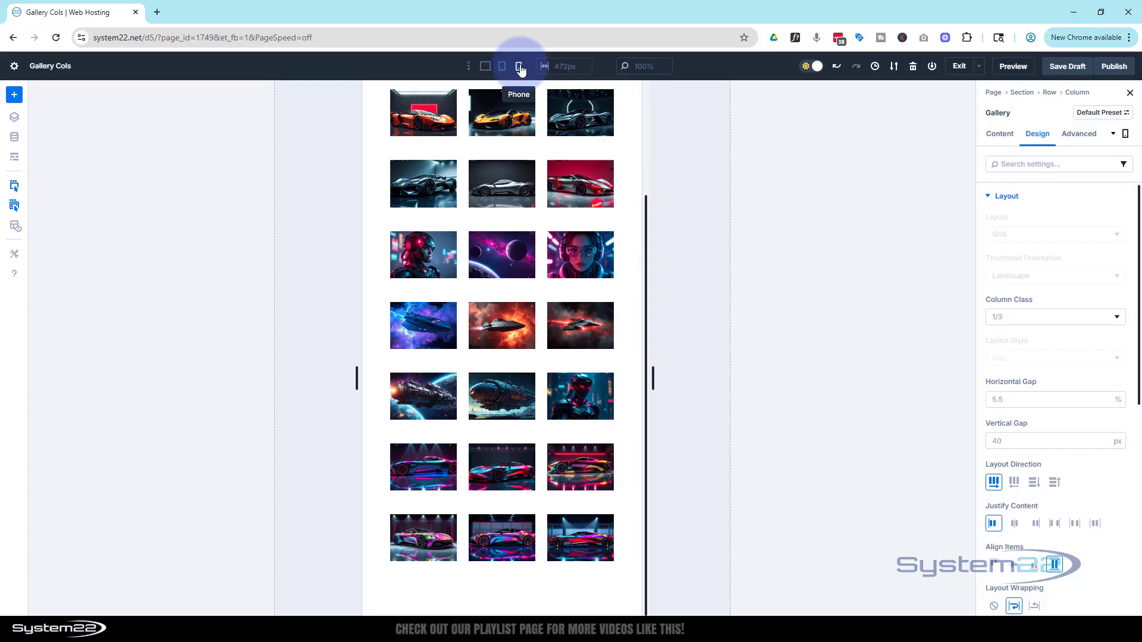
click(1046, 325)
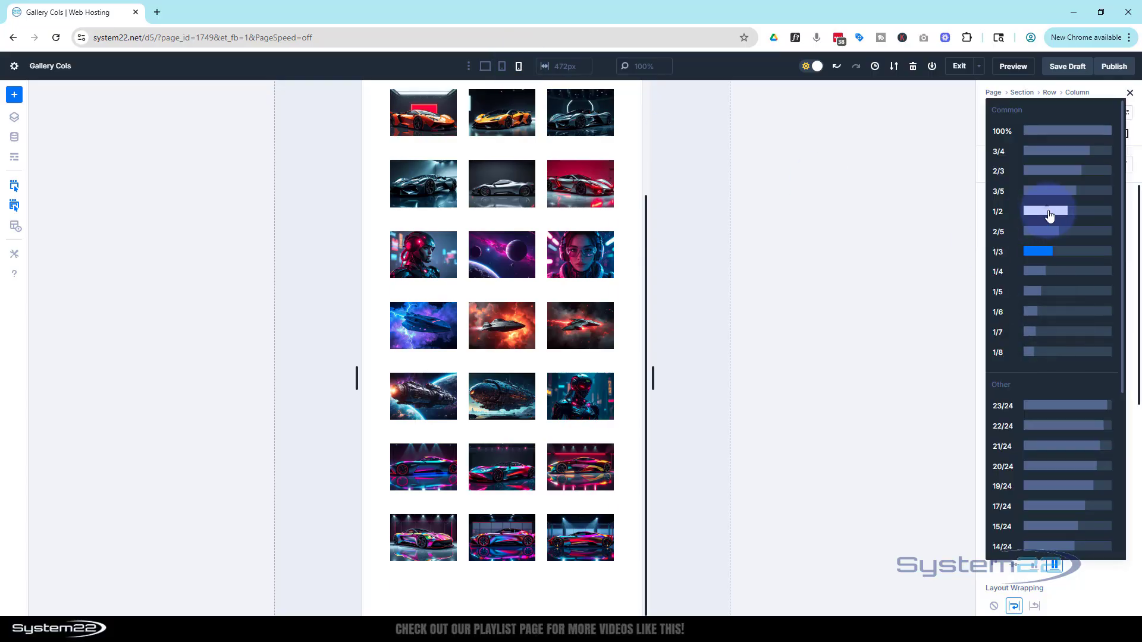
click(1048, 211)
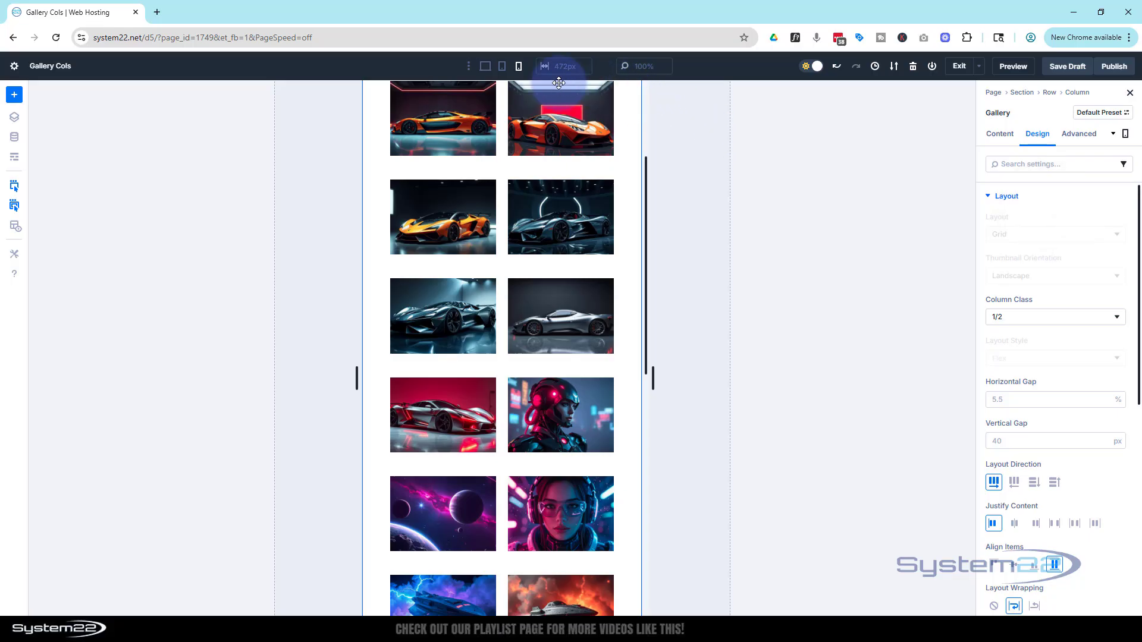
click(502, 66)
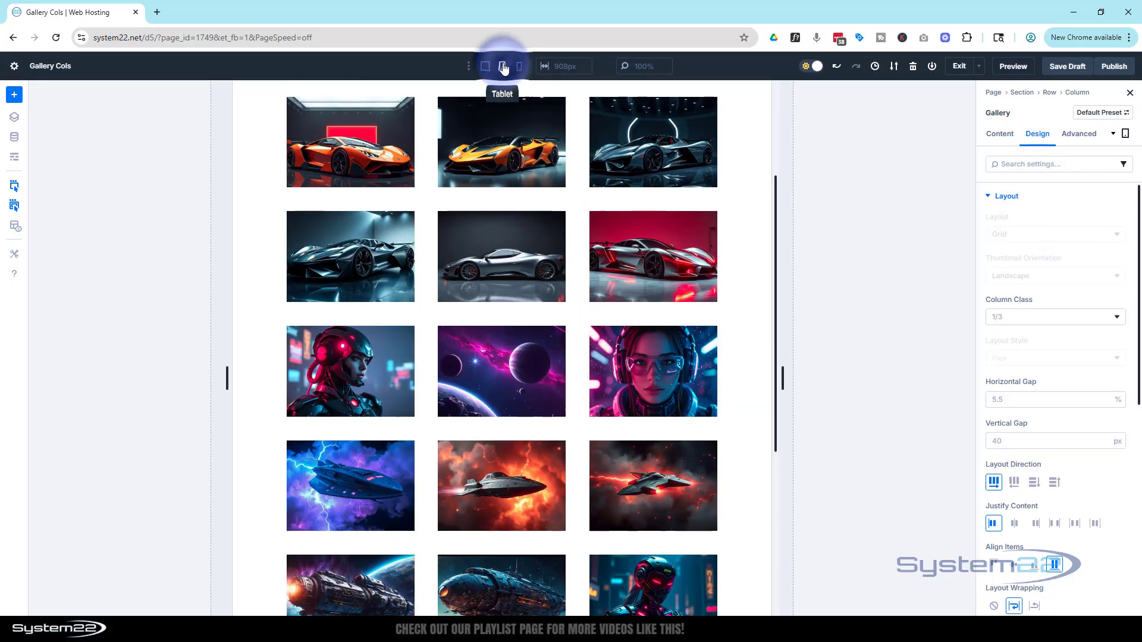
click(485, 68)
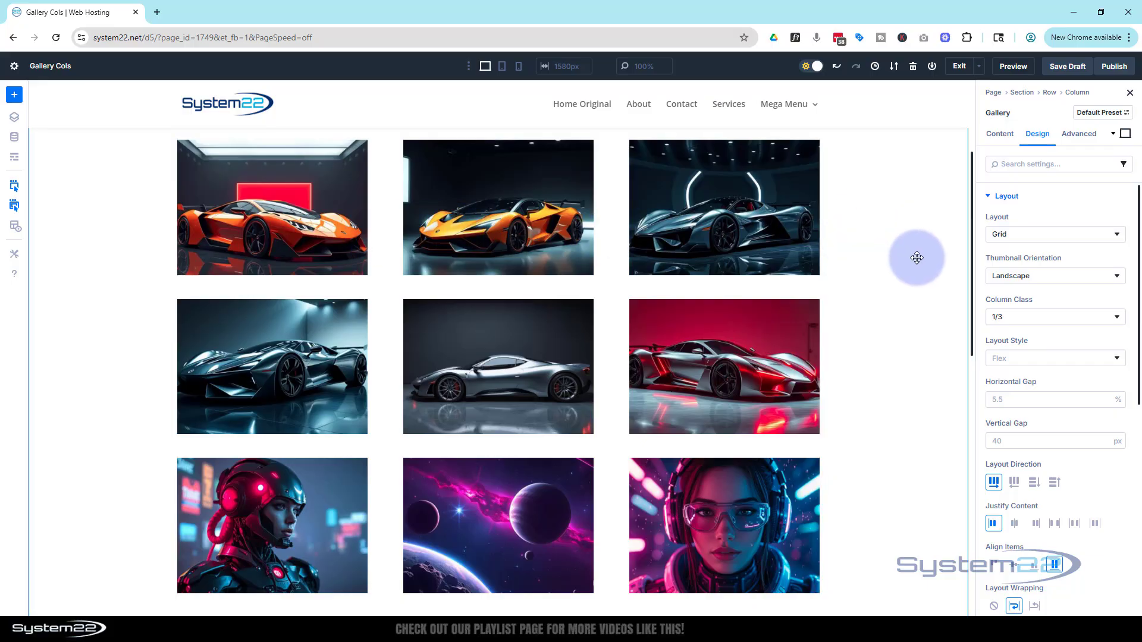
Set the gallery's horizontal and vertical gaps to 1px and scroll the canvas to check.
scroll(922, 259, down, 2)
scroll(927, 260, up, 2)
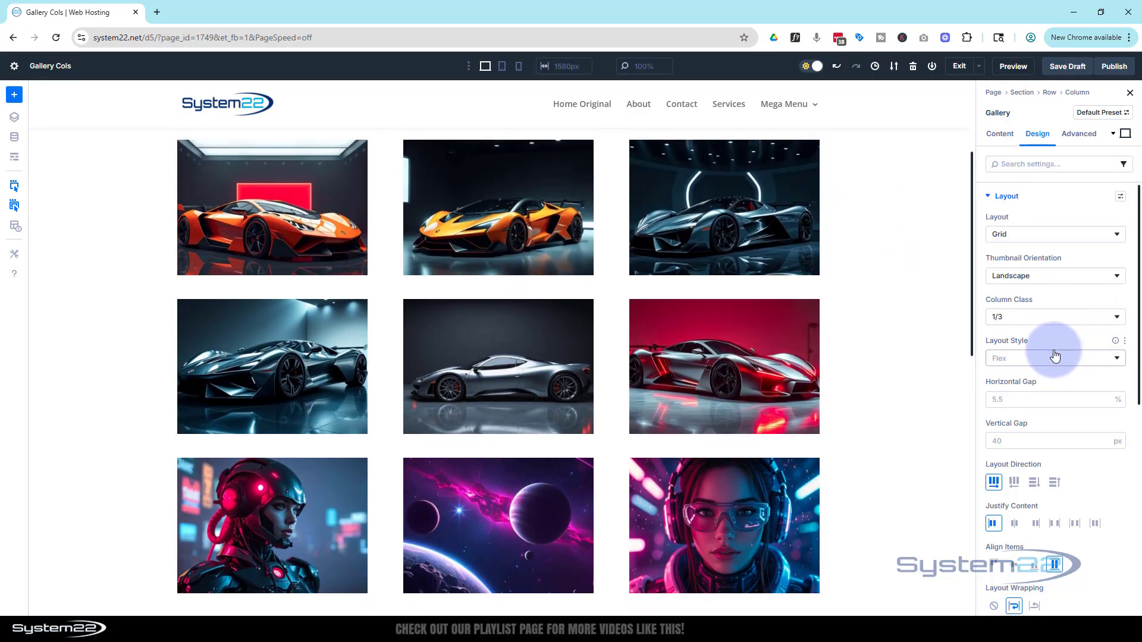
scroll(1020, 298, down, 2)
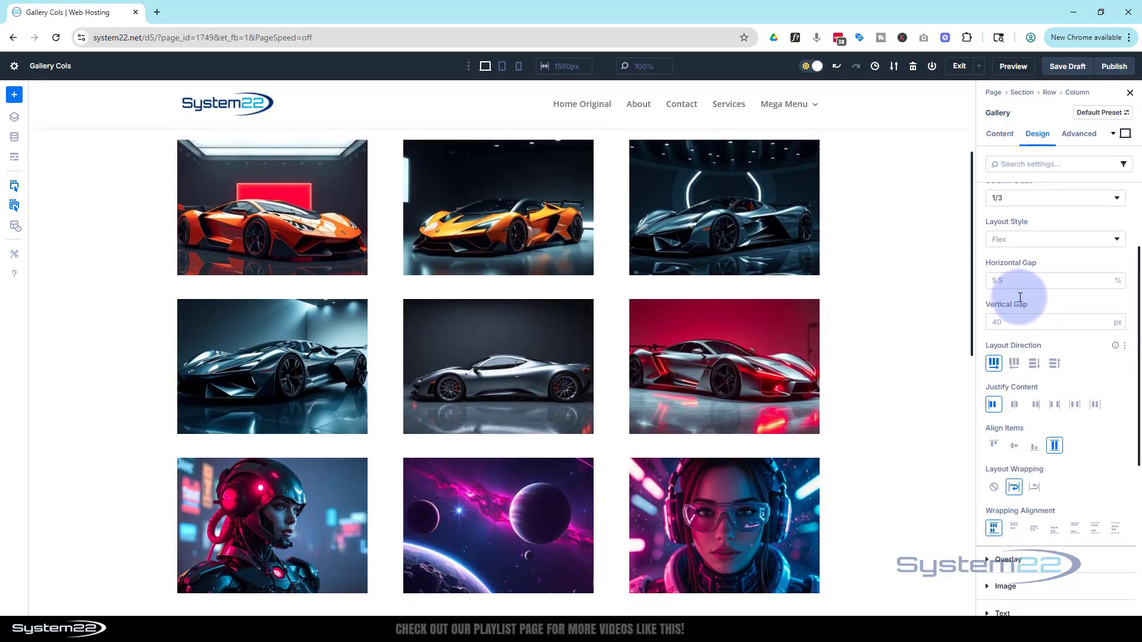
click(993, 280)
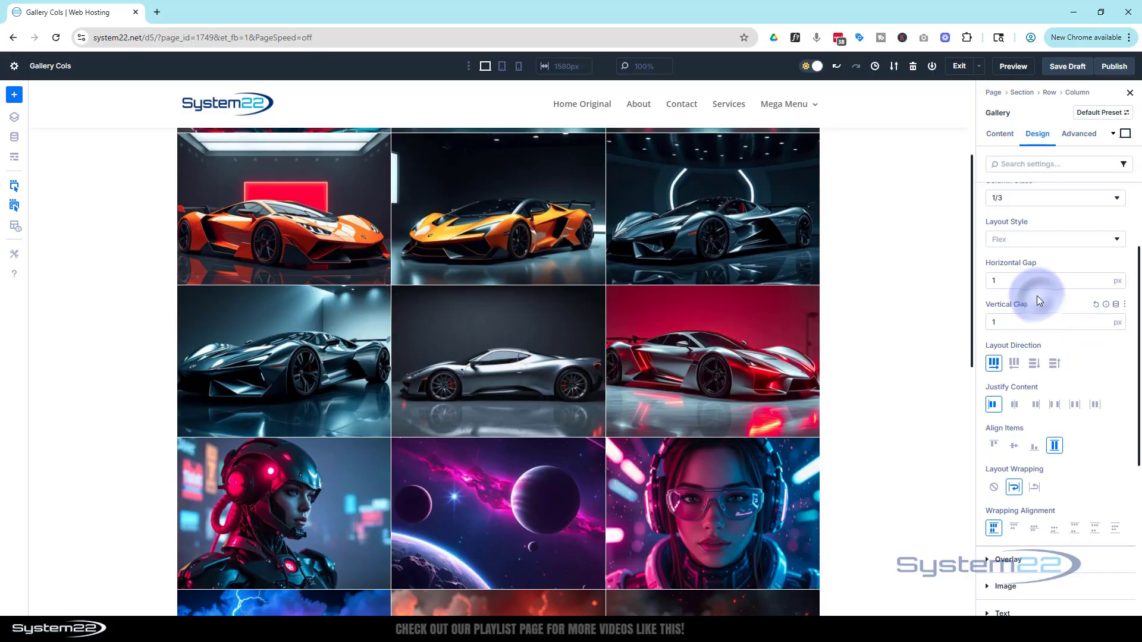
scroll(858, 324, down, 6)
scroll(857, 324, down, 5)
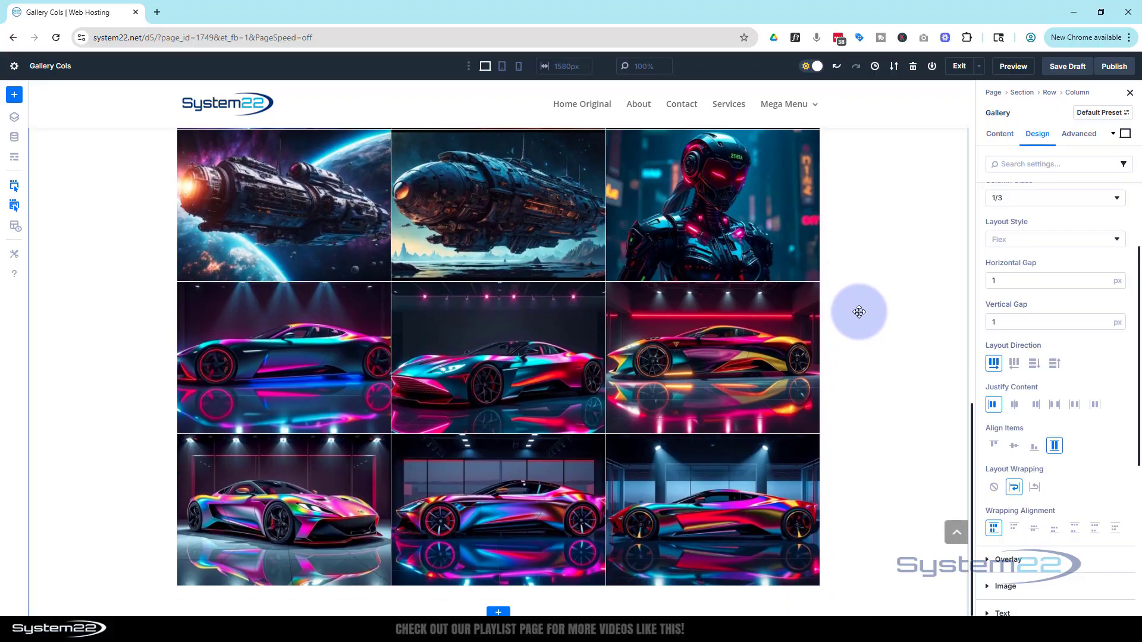
scroll(859, 312, up, 10)
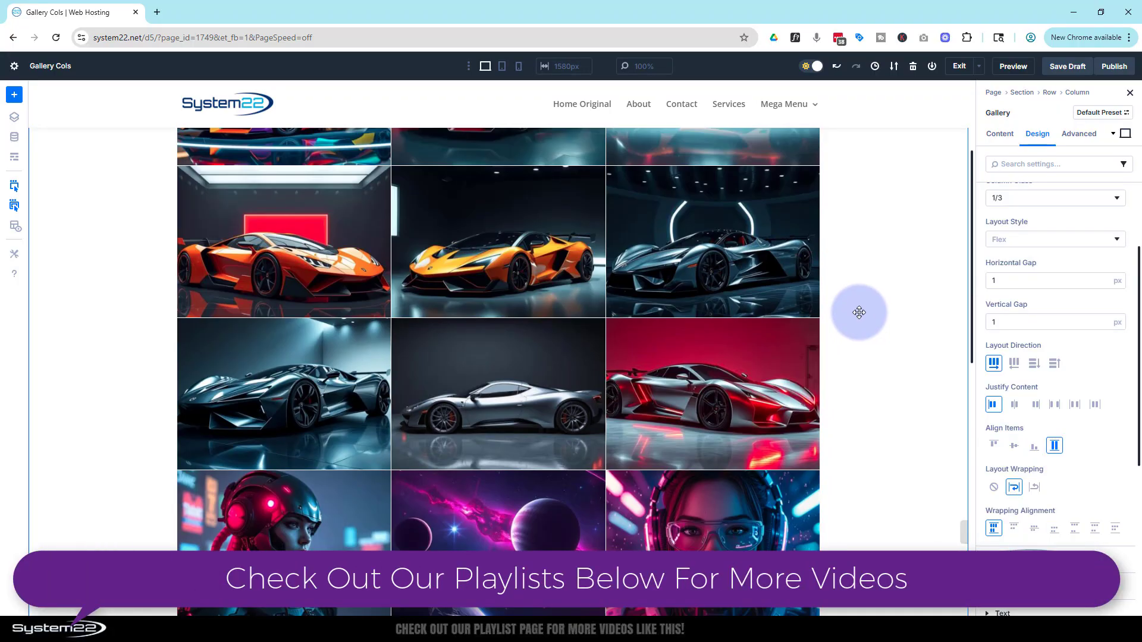
scroll(859, 312, up, 3)
scroll(859, 312, down, 8)
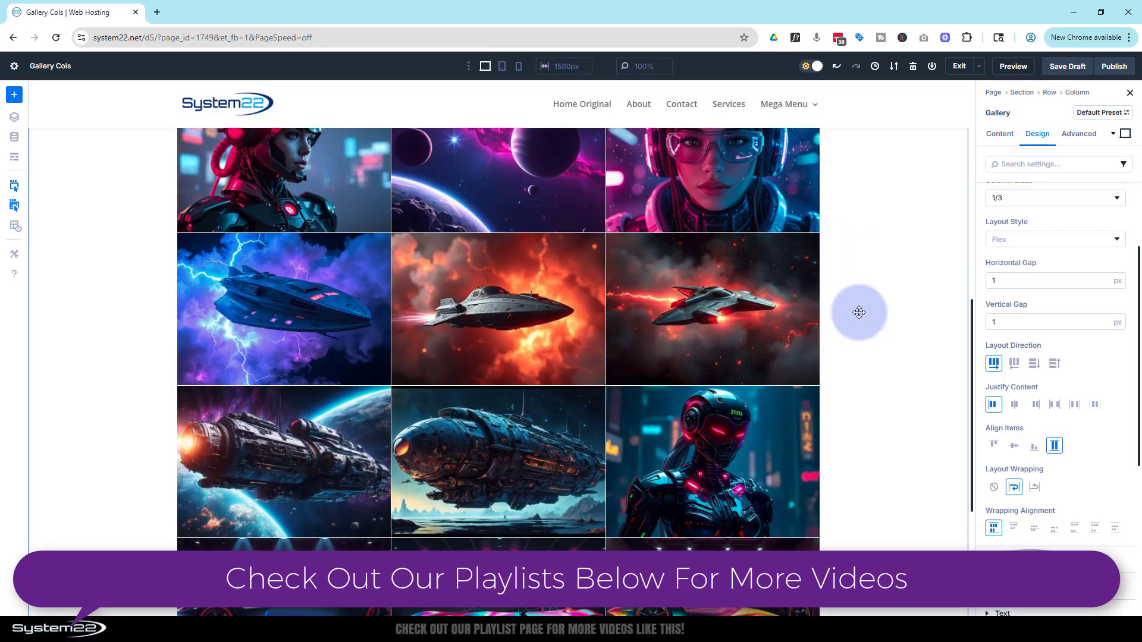
scroll(859, 311, down, 4)
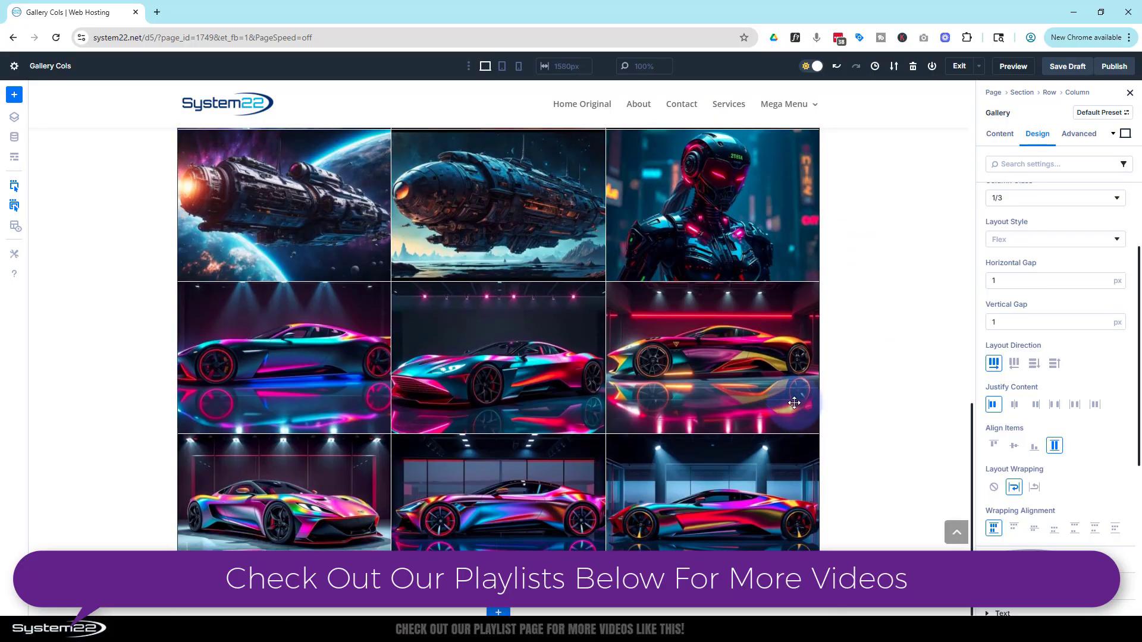
In Wireframe View, add a new single-column section below the gallery.
click(14, 159)
click(502, 200)
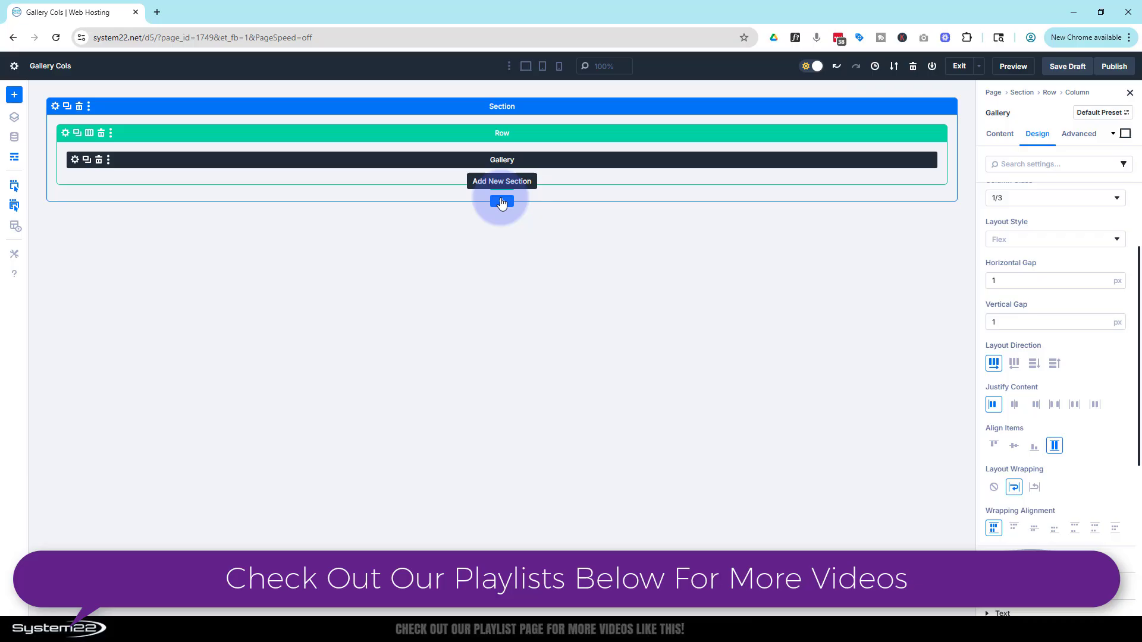
click(412, 185)
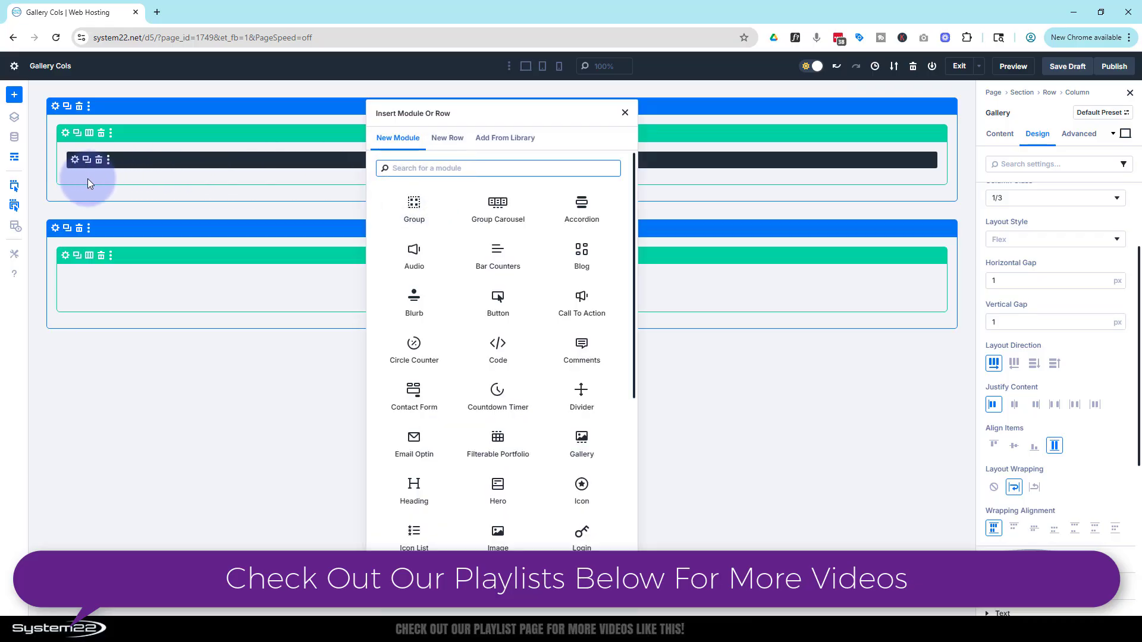
click(87, 159)
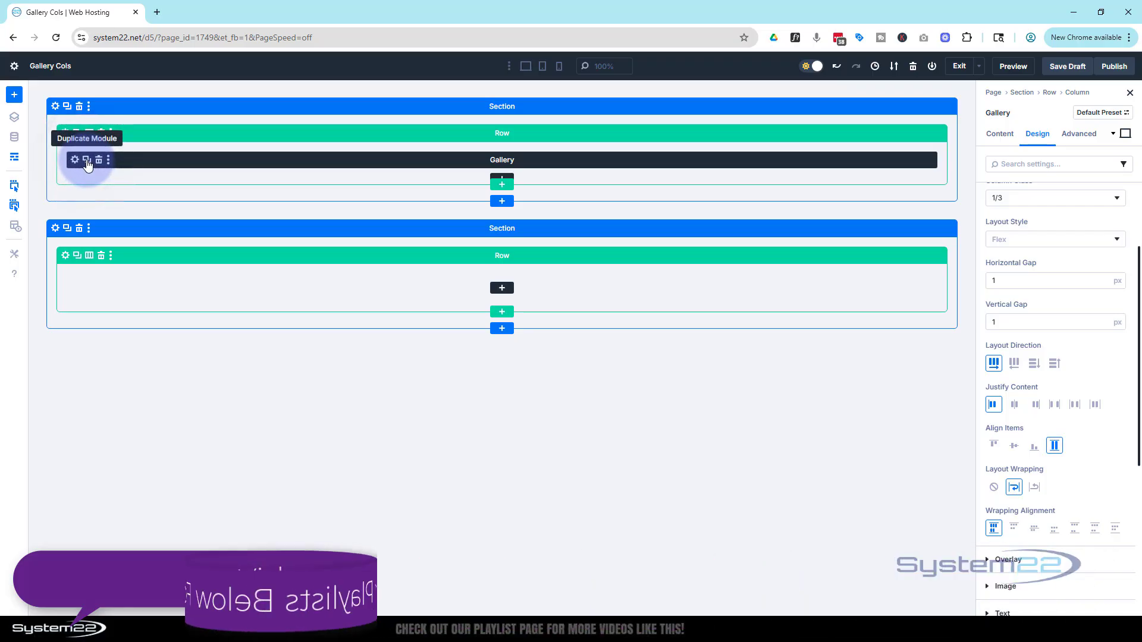
Duplicate the Gallery module, move the copy into the new row and exit Wireframe View.
click(86, 159)
drag(308, 182, 298, 286)
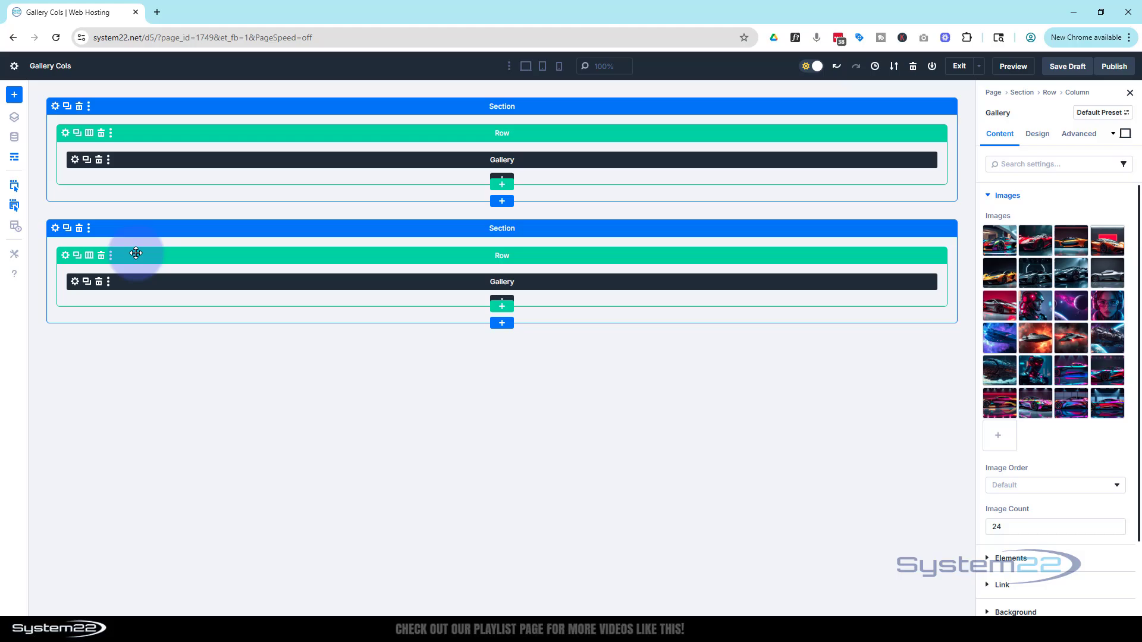
click(14, 157)
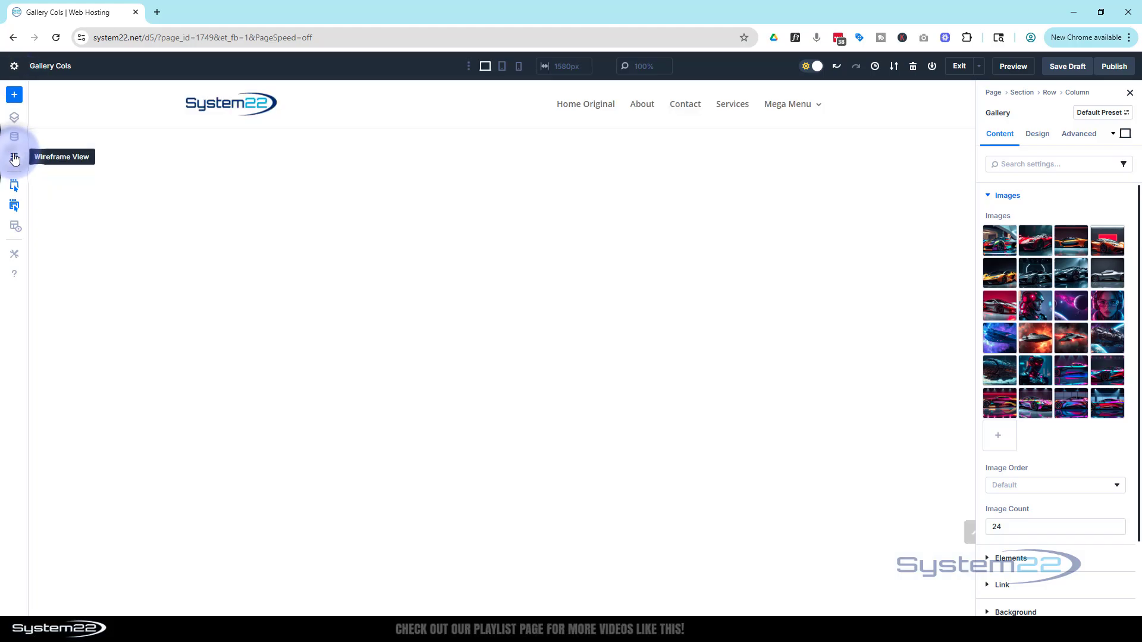
scroll(728, 248, down, 10)
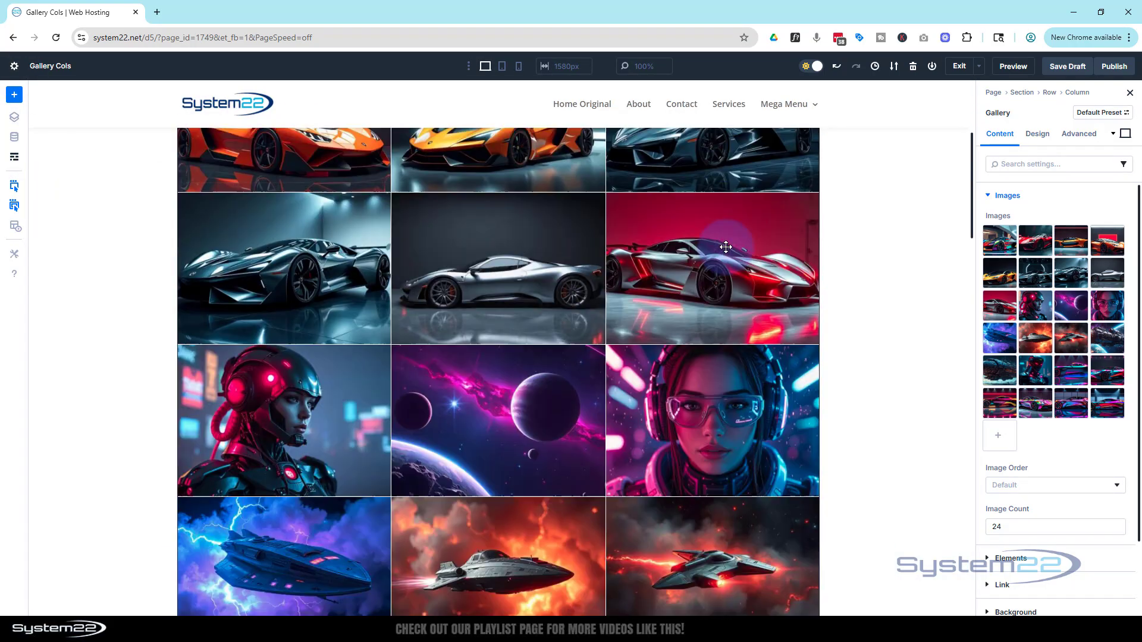
scroll(728, 247, down, 15)
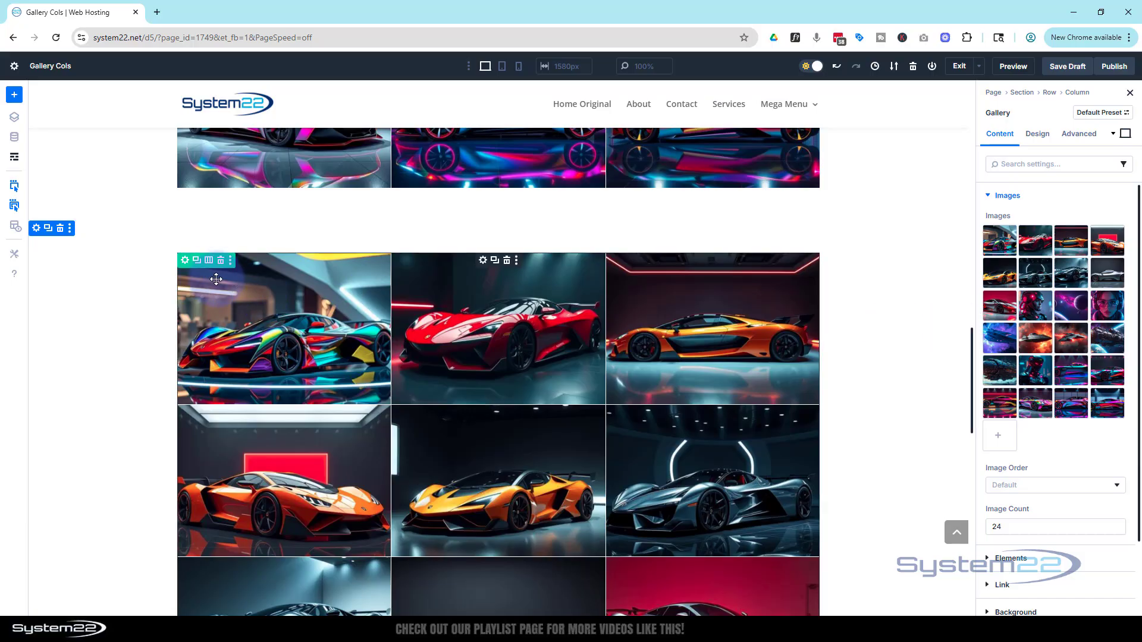
Set the second gallery row's Width to 100% and Max Width to 100%.
click(185, 262)
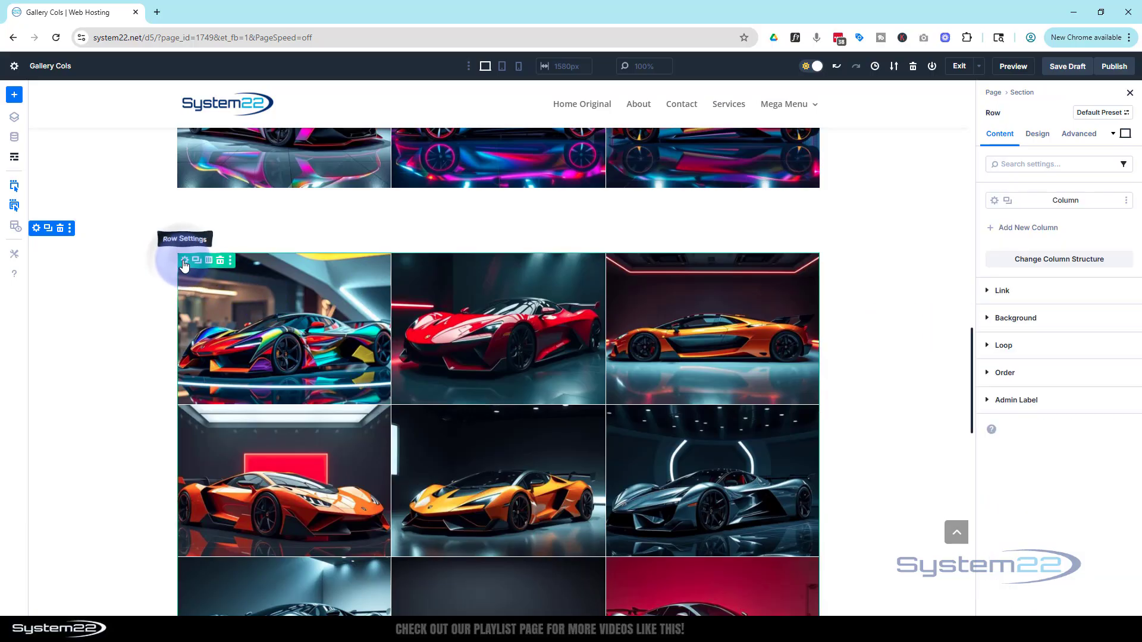
click(1038, 136)
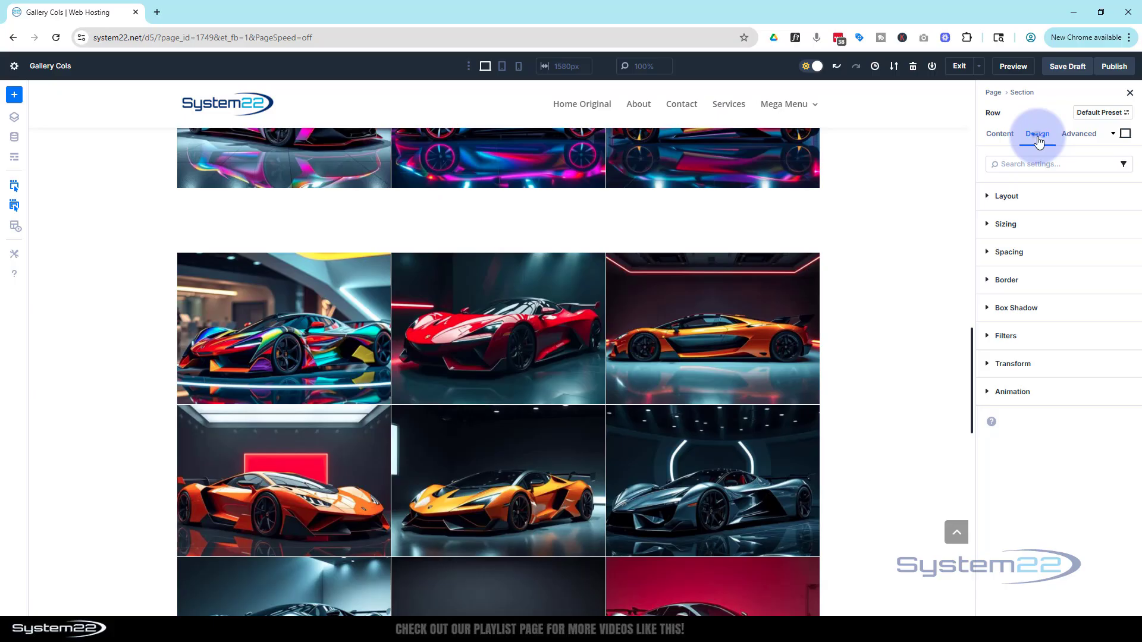
click(1040, 225)
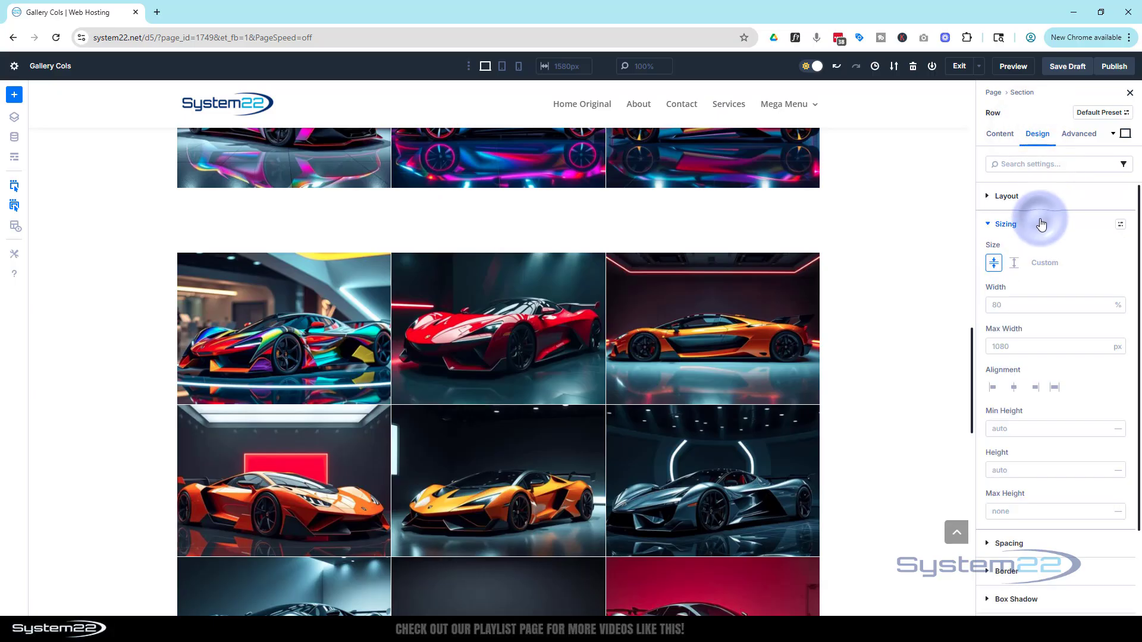
click(996, 297)
text(100)
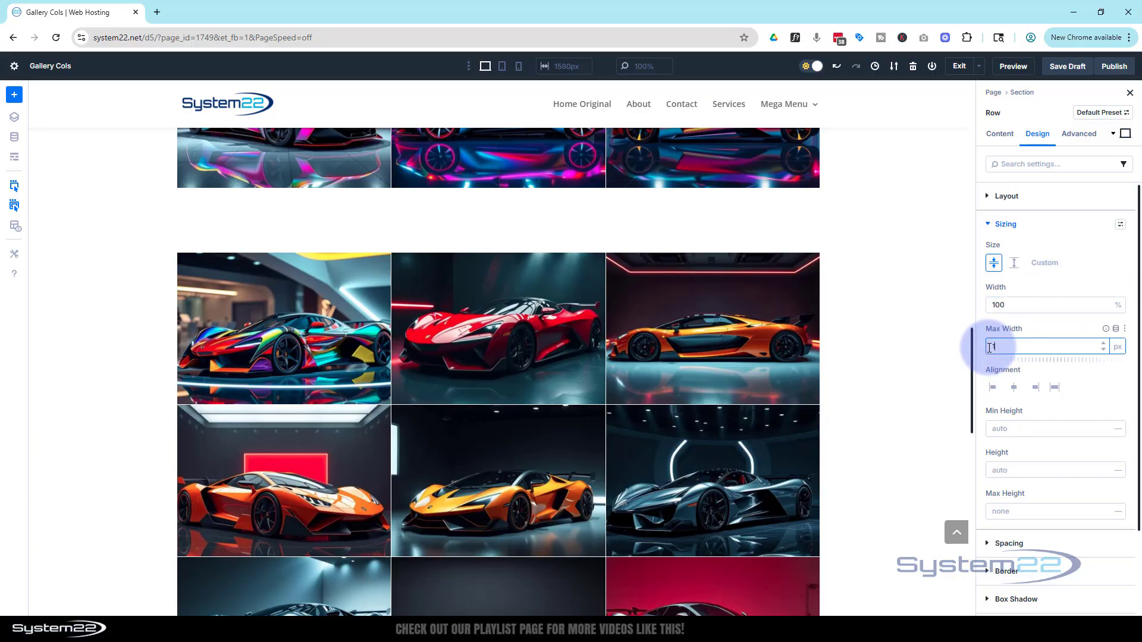
click(1118, 347)
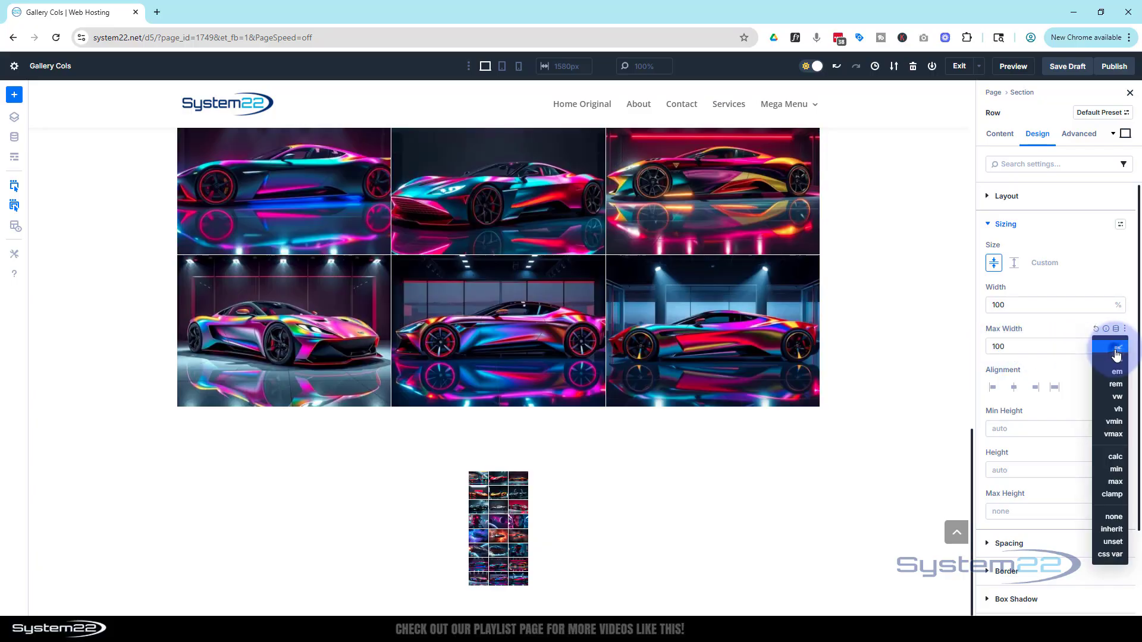
click(1117, 360)
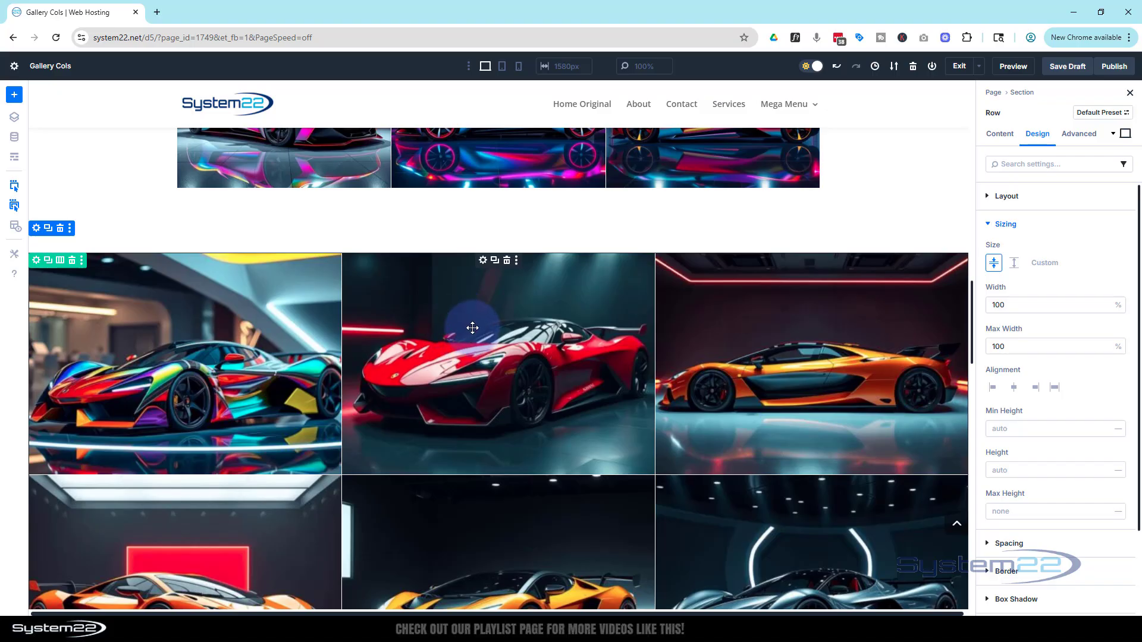
Set the second gallery's Column Class to 1/8, eight images across on desktop.
click(472, 329)
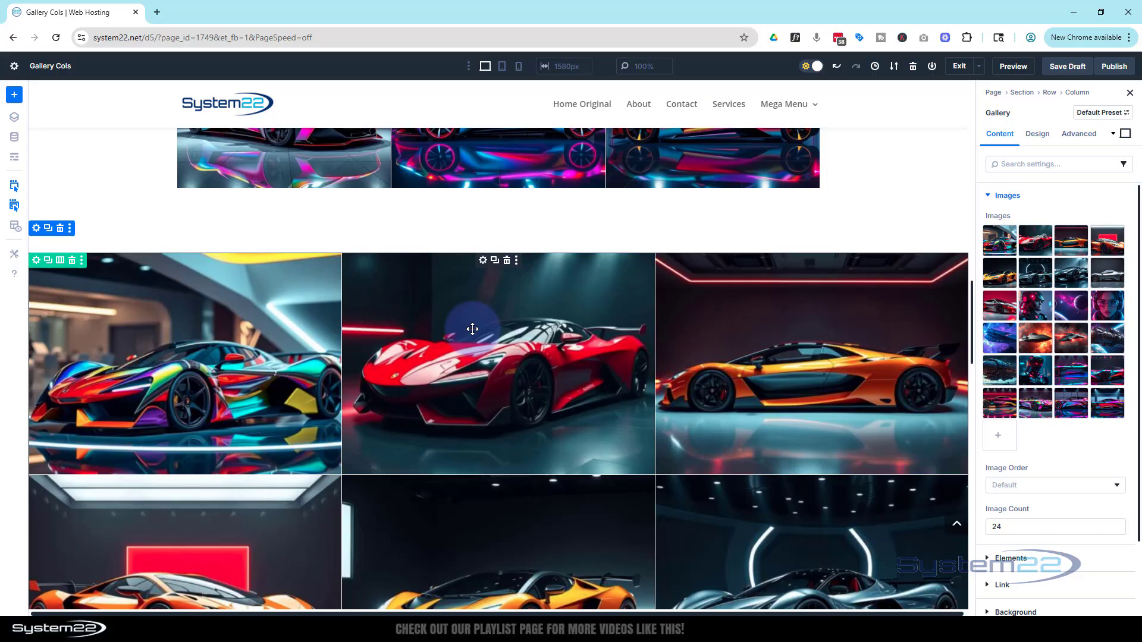
click(1038, 134)
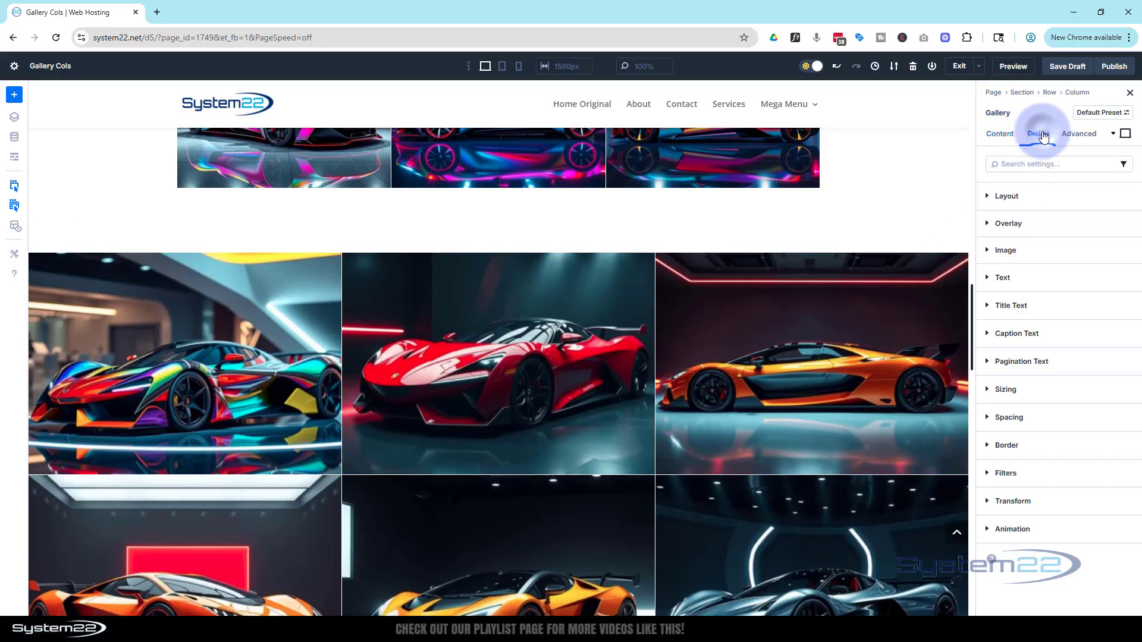
click(1059, 198)
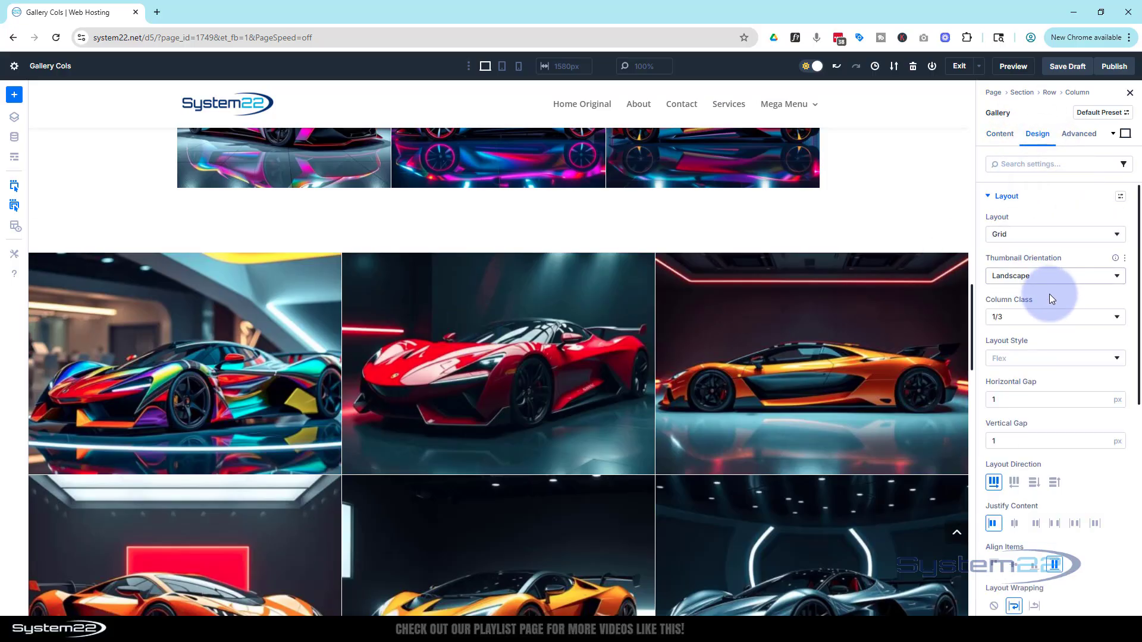
click(1031, 320)
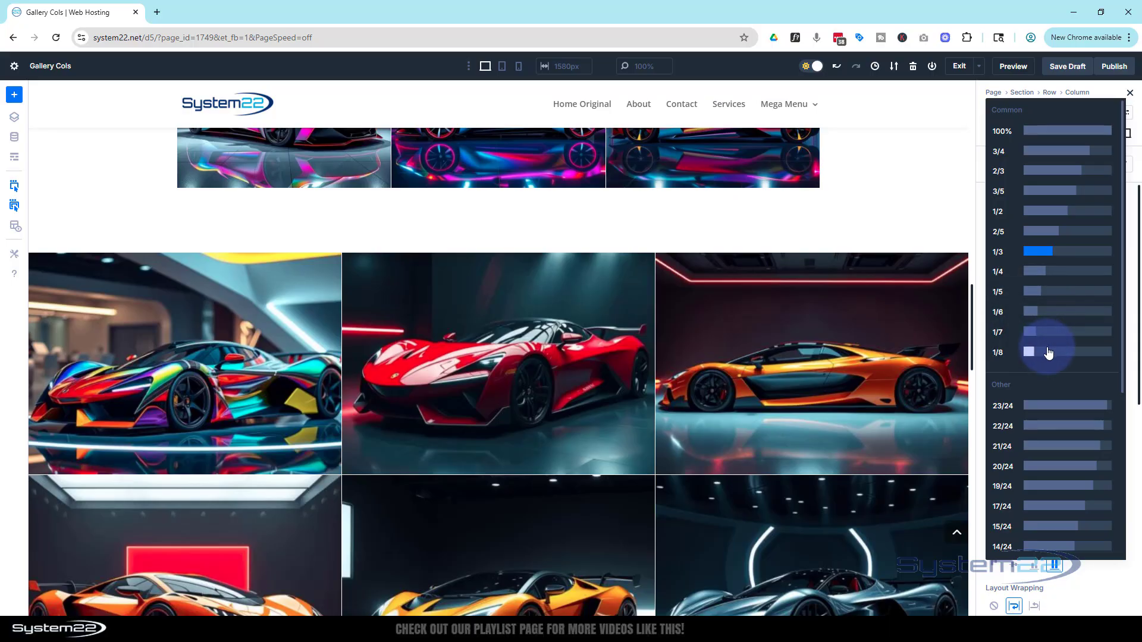
click(1050, 354)
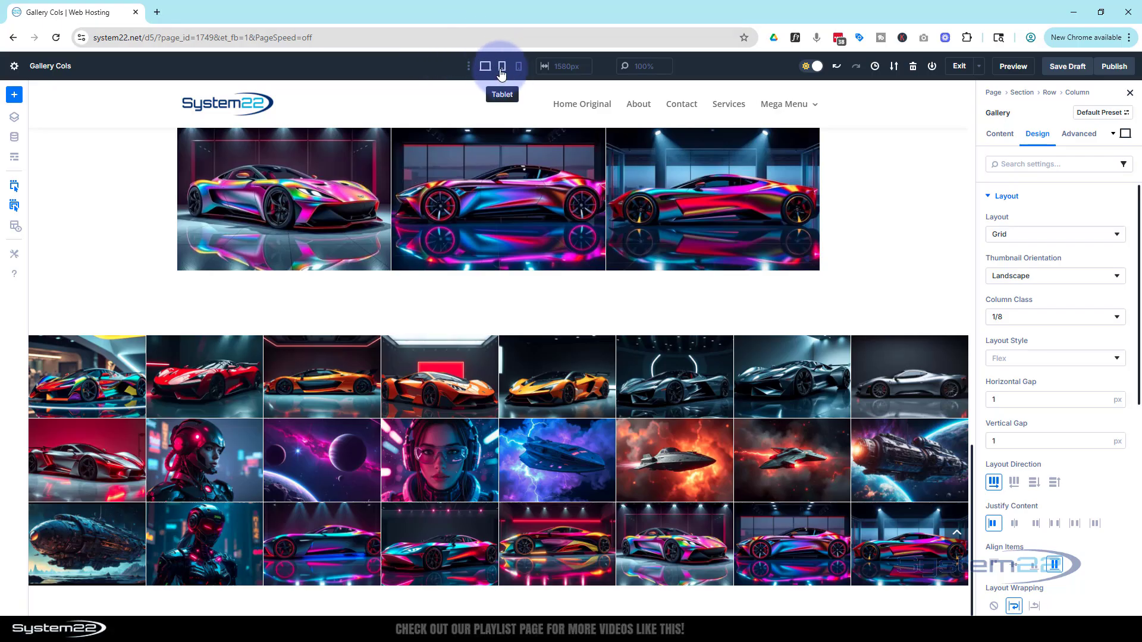
In Phone view, set the gallery's Column Class to 1/3, then return to Desktop view.
click(502, 67)
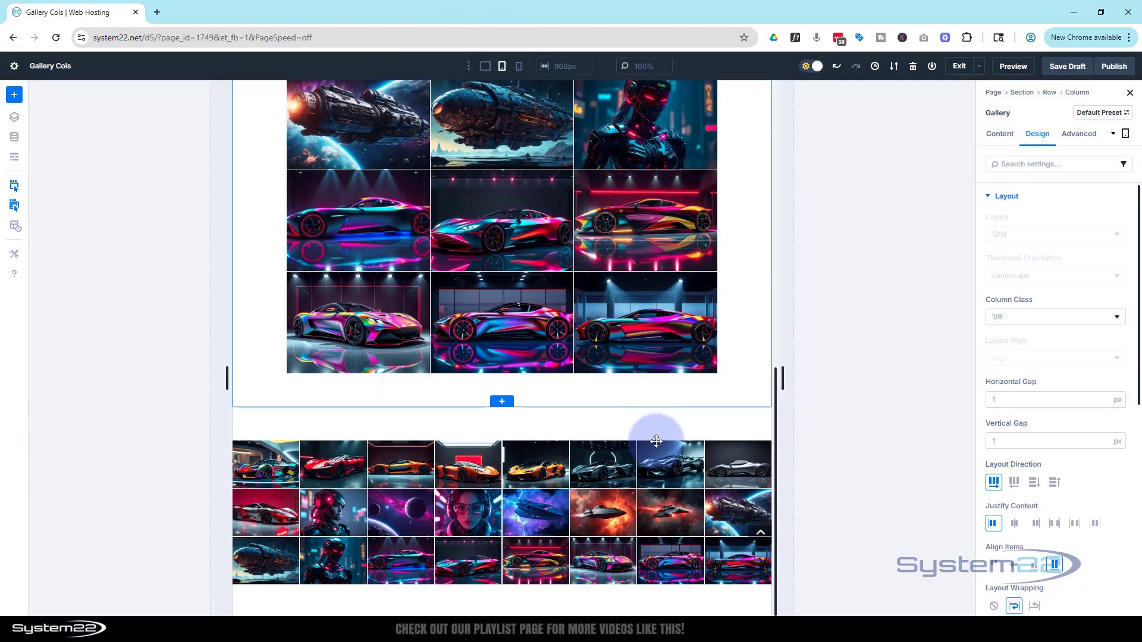
click(520, 68)
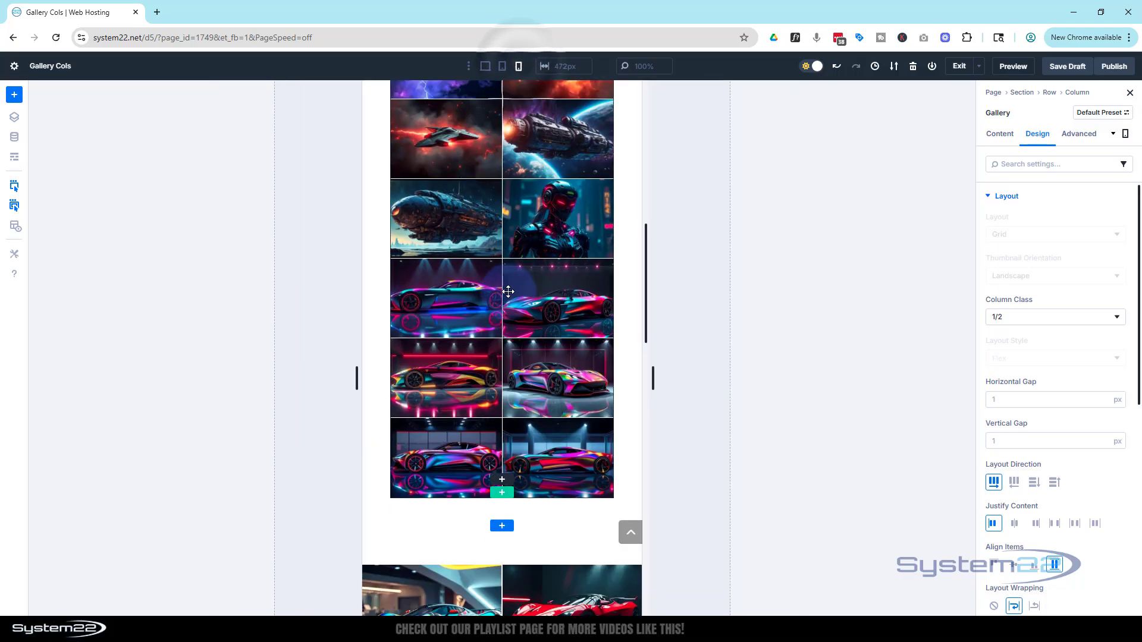
scroll(512, 275, down, 5)
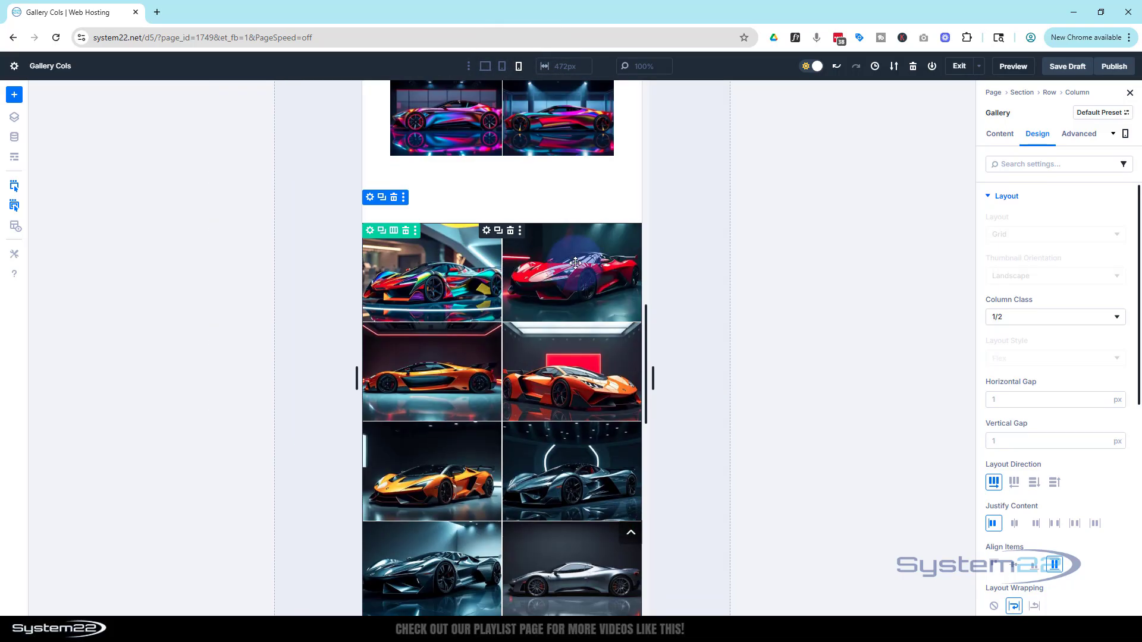
click(1045, 319)
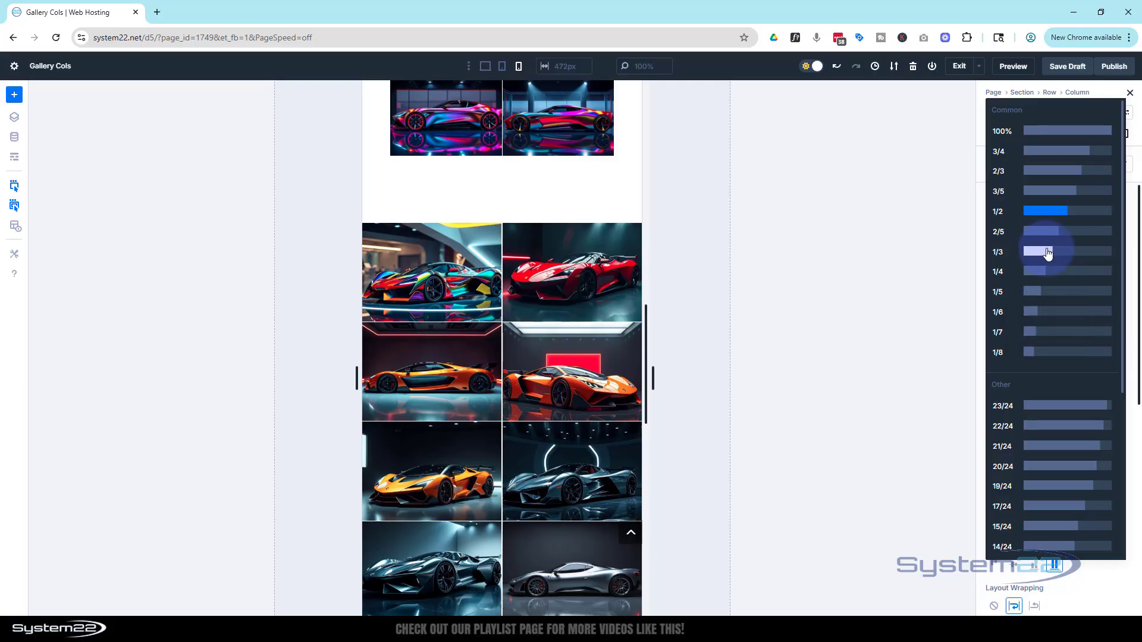
click(1047, 252)
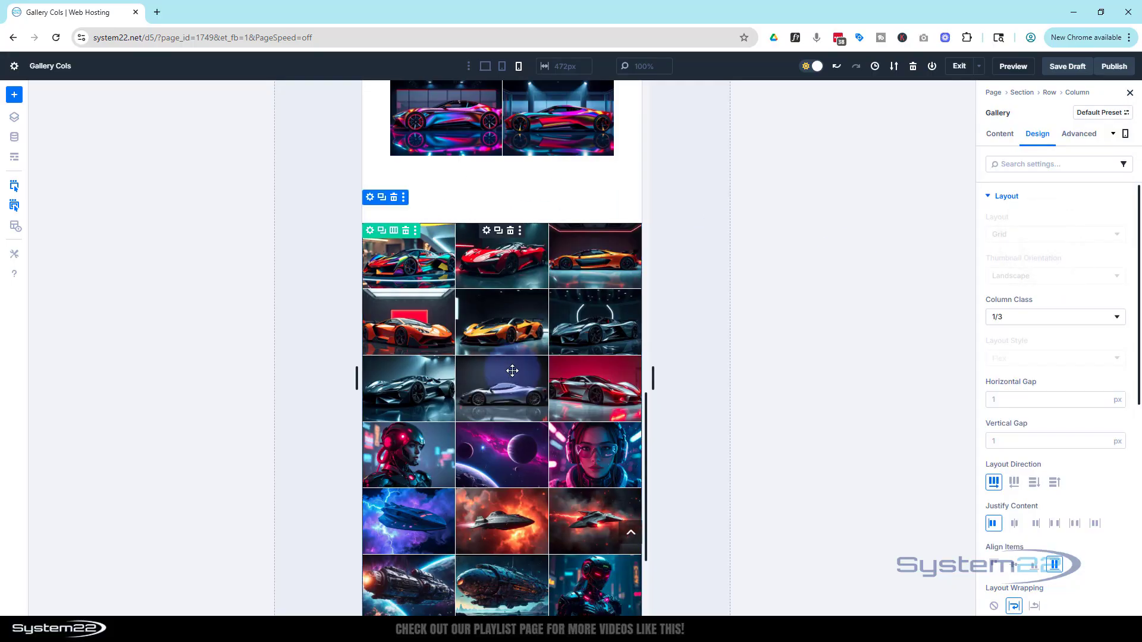
scroll(513, 371, up, 5)
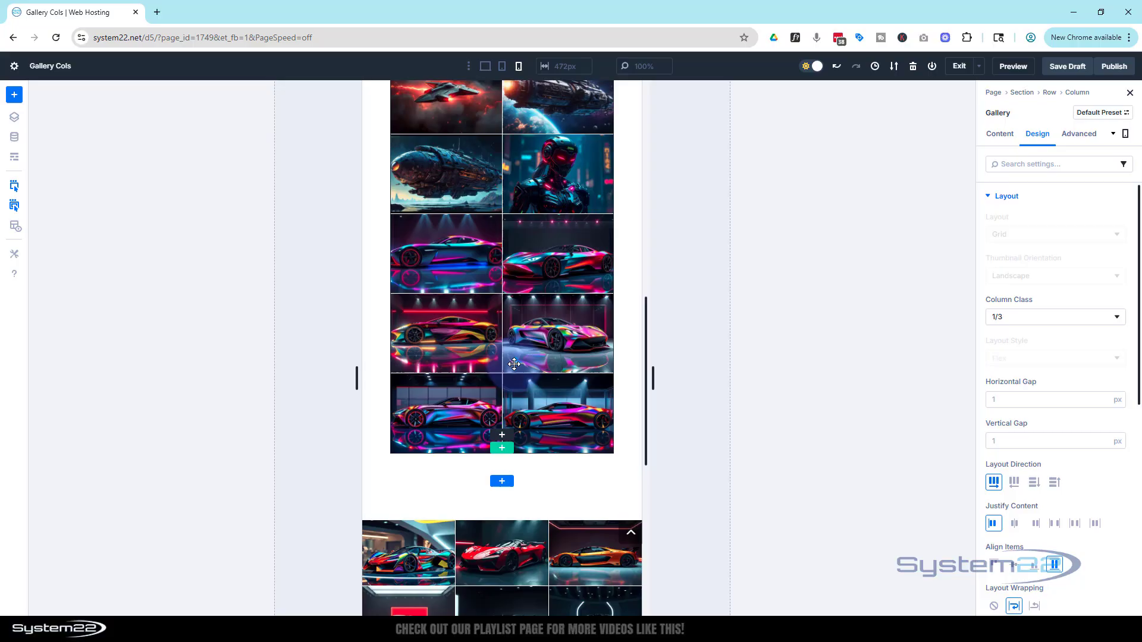
click(485, 66)
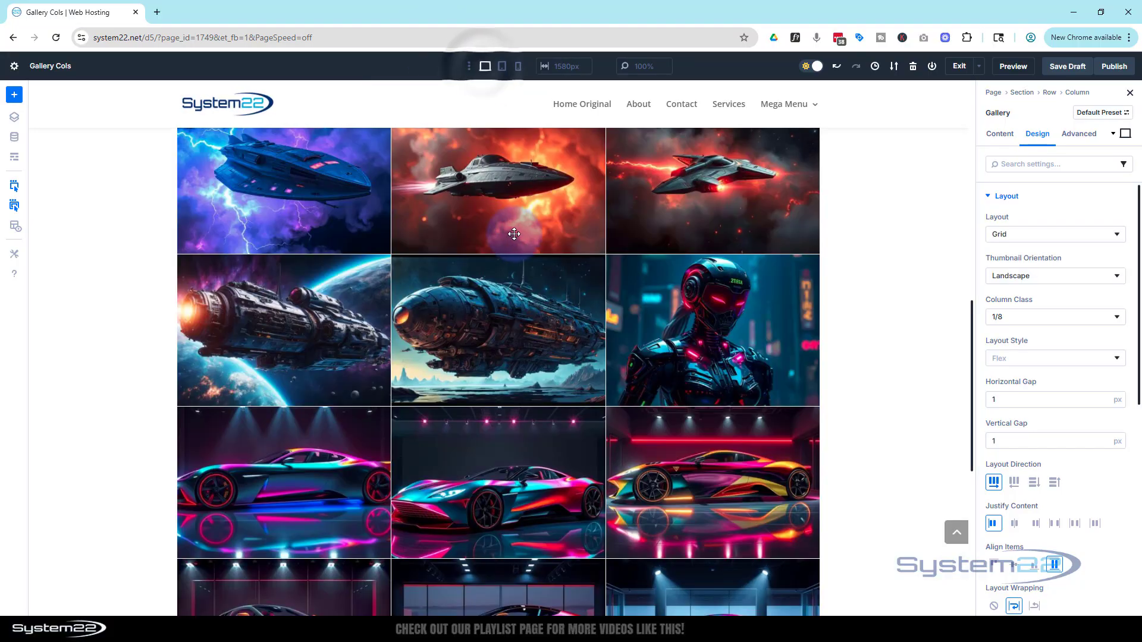
scroll(514, 233, down, 10)
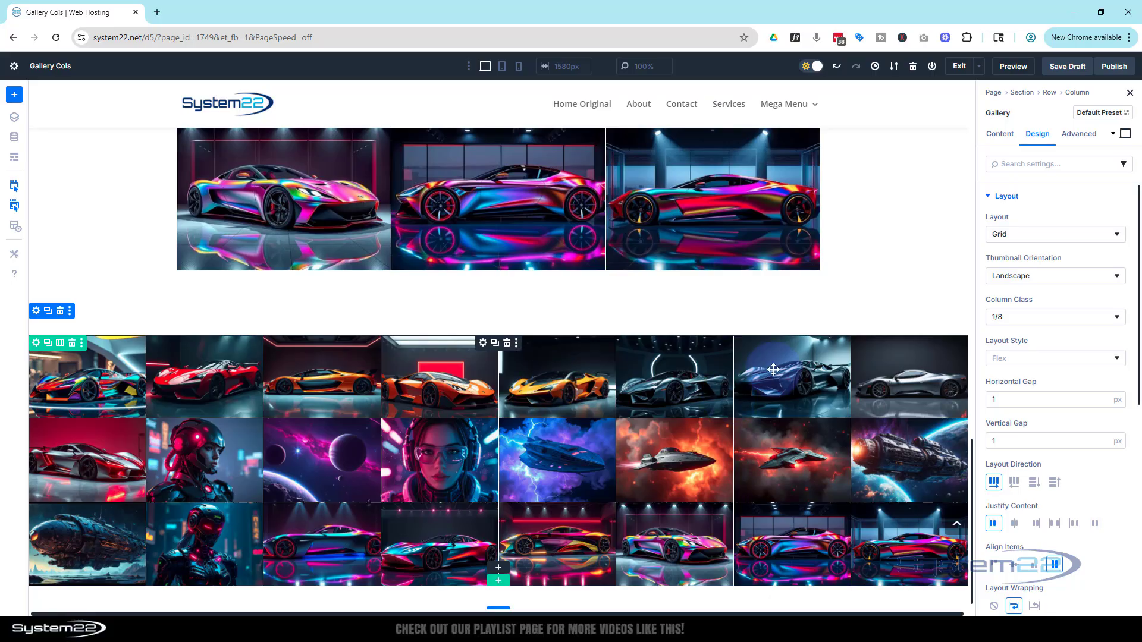
Set the gallery's Overlay Icon Color to FFFFFF at 49% opacity.
click(1004, 196)
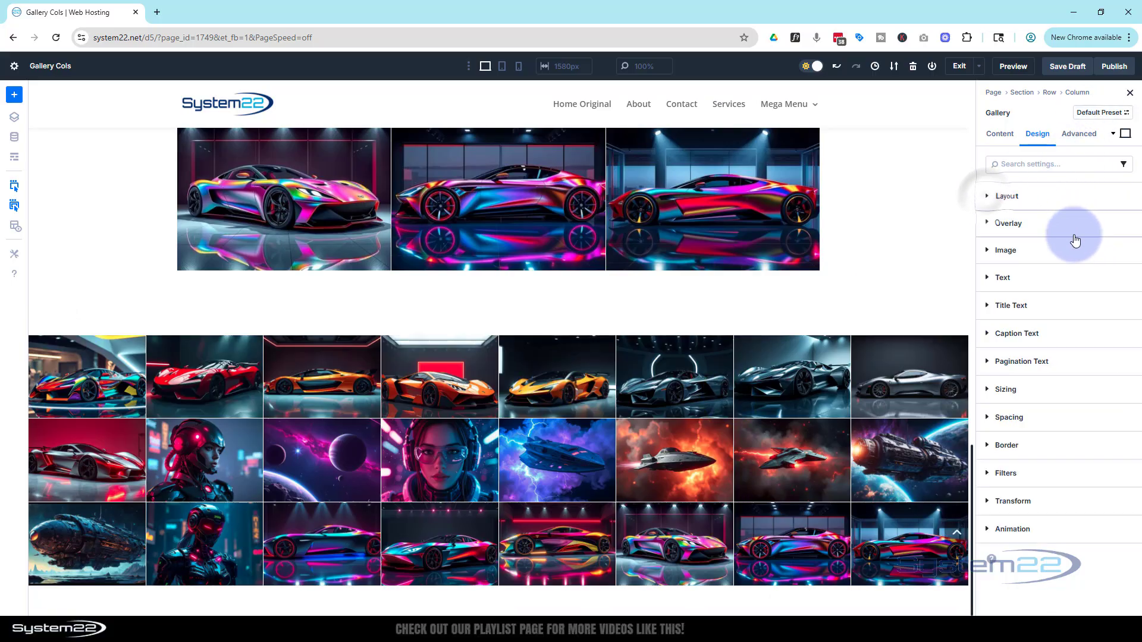
click(1024, 225)
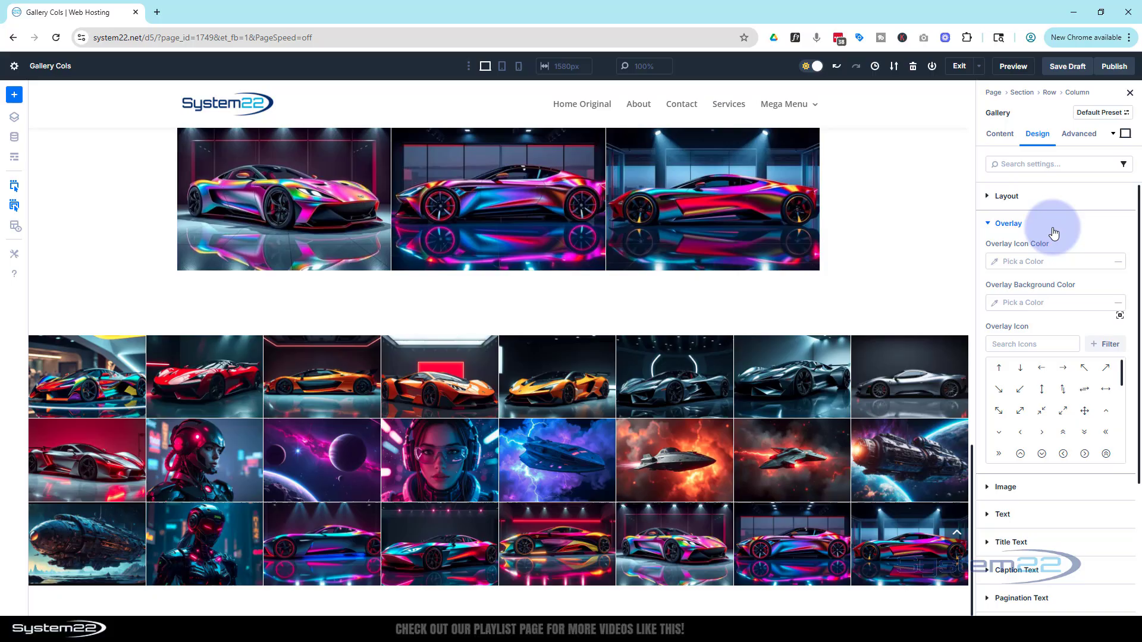
click(995, 265)
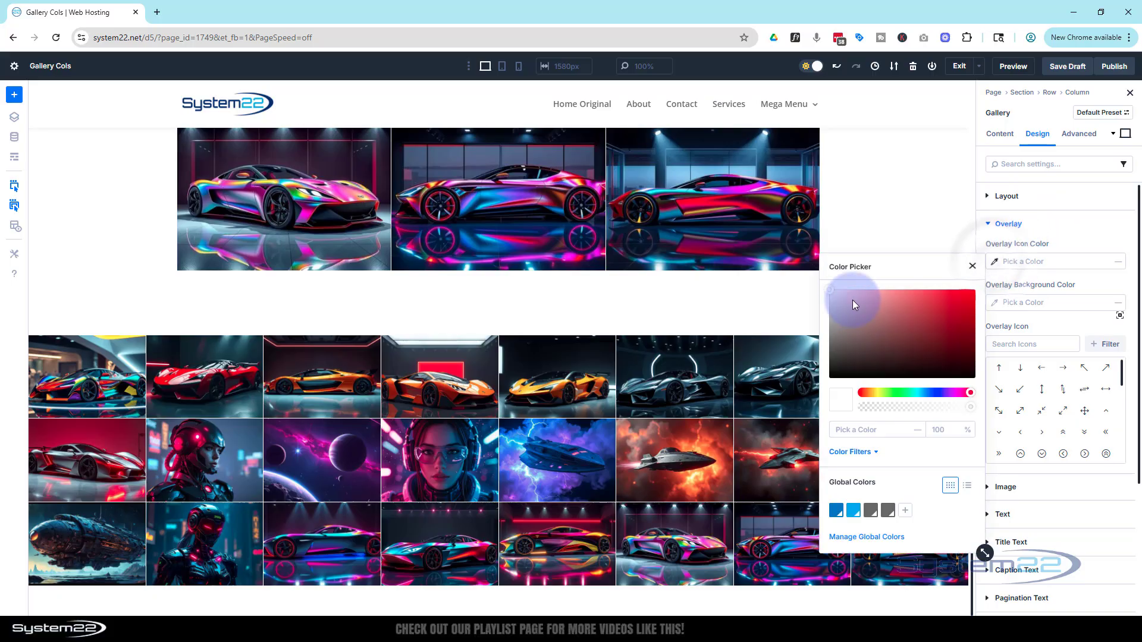
click(830, 289)
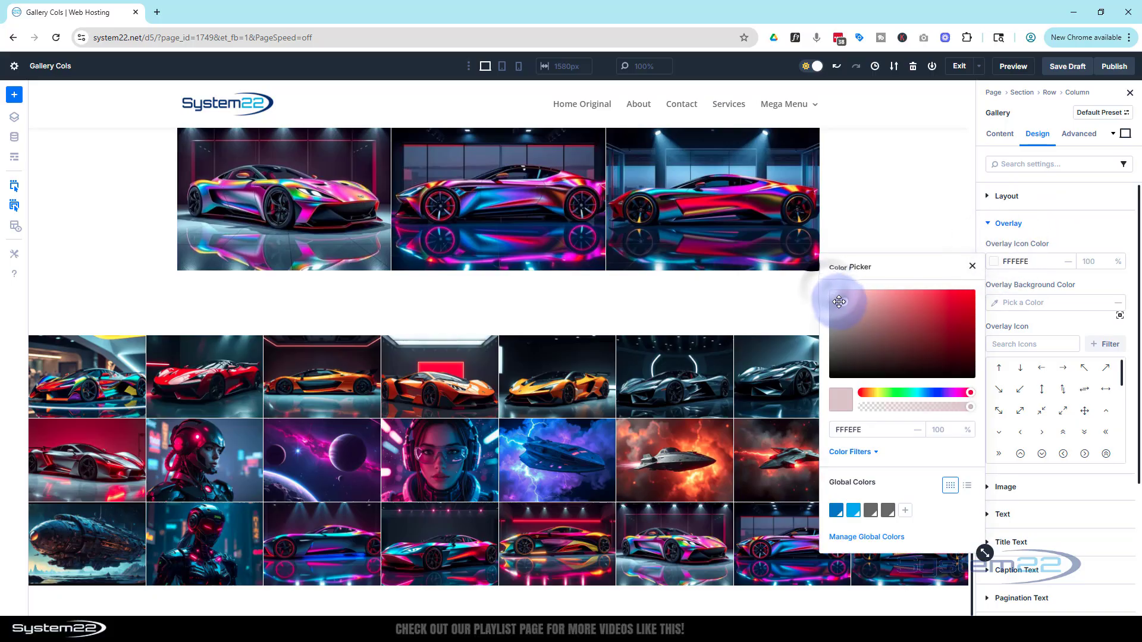
click(973, 410)
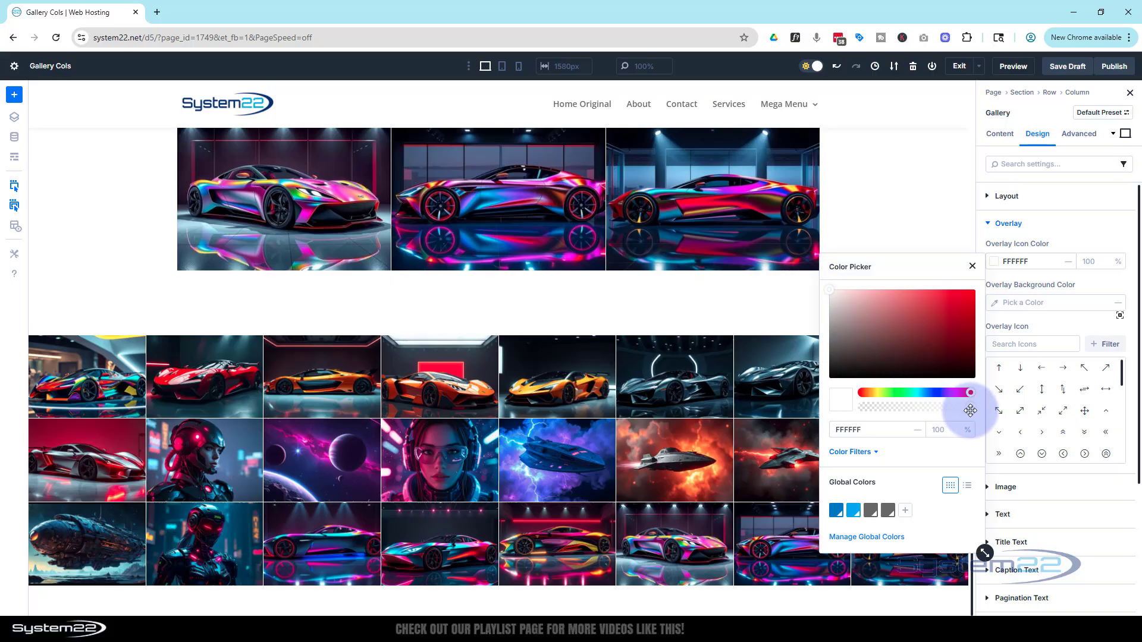
drag(967, 405, 939, 405)
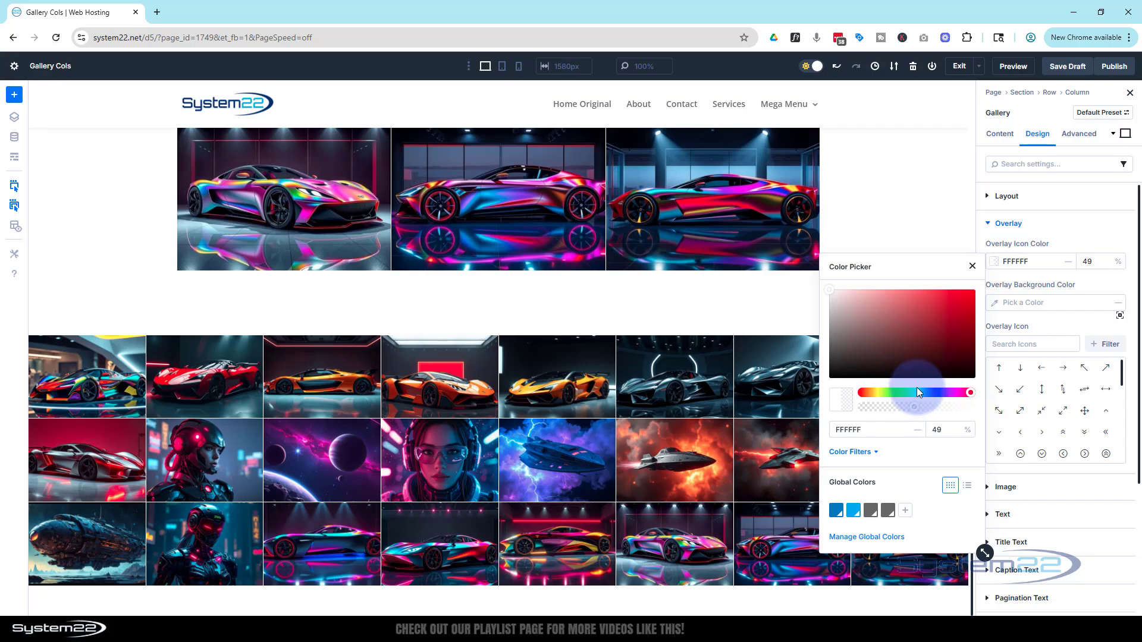
click(1085, 220)
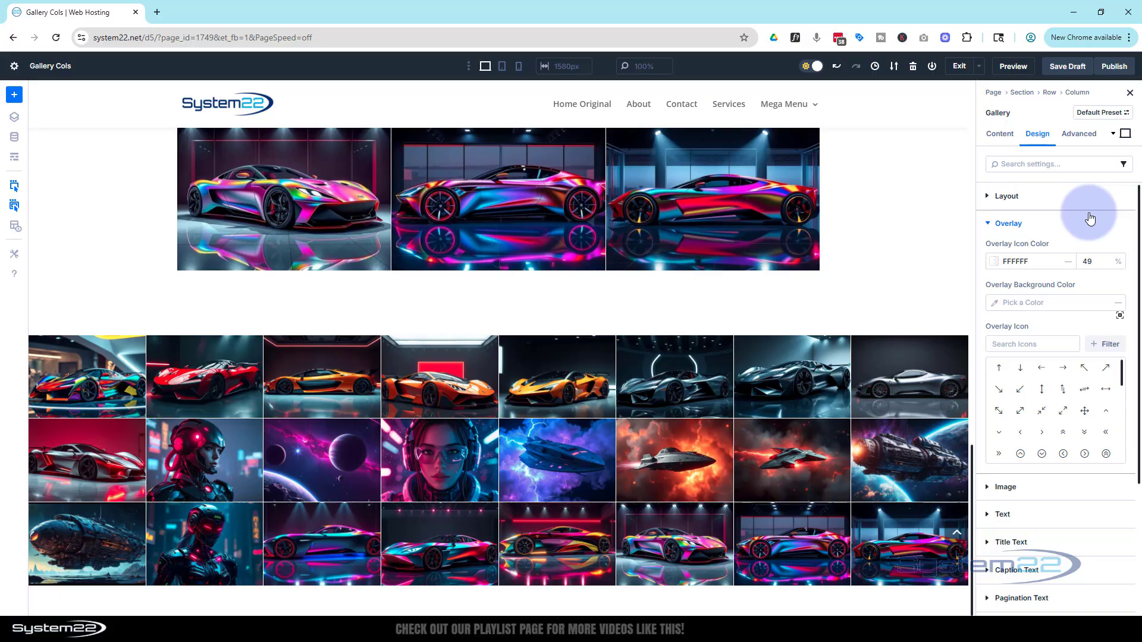
Set the Overlay Background Color to 000000 at 48% opacity, then expand the Image group.
click(995, 304)
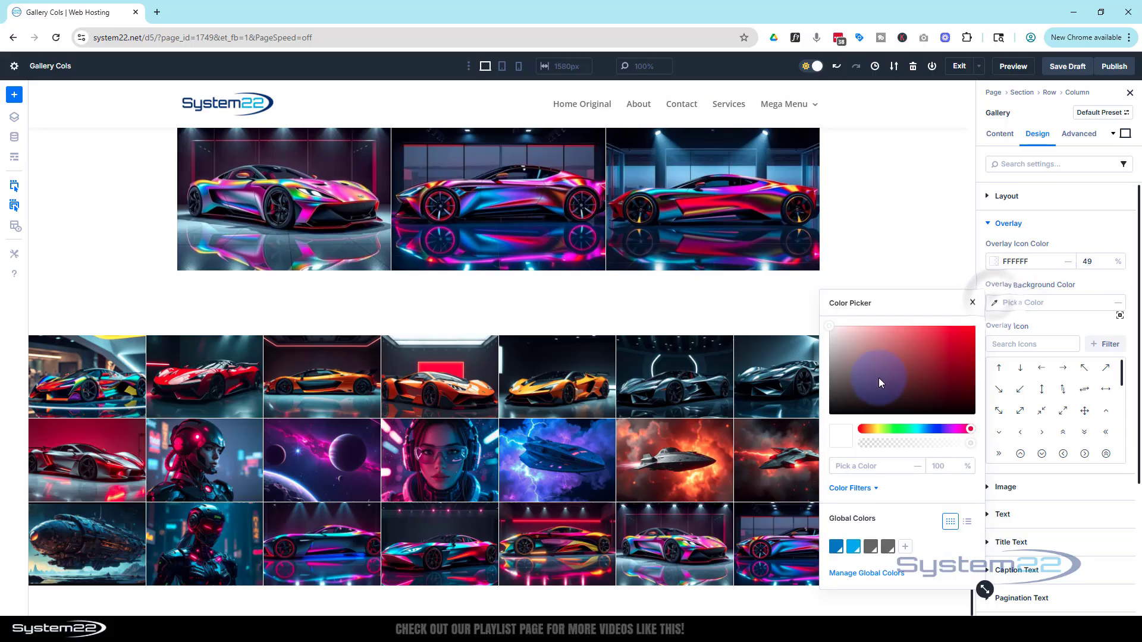
mouse_move(879, 383)
mouse_down()
mouse_move(823, 407)
mouse_move(821, 426)
mouse_up()
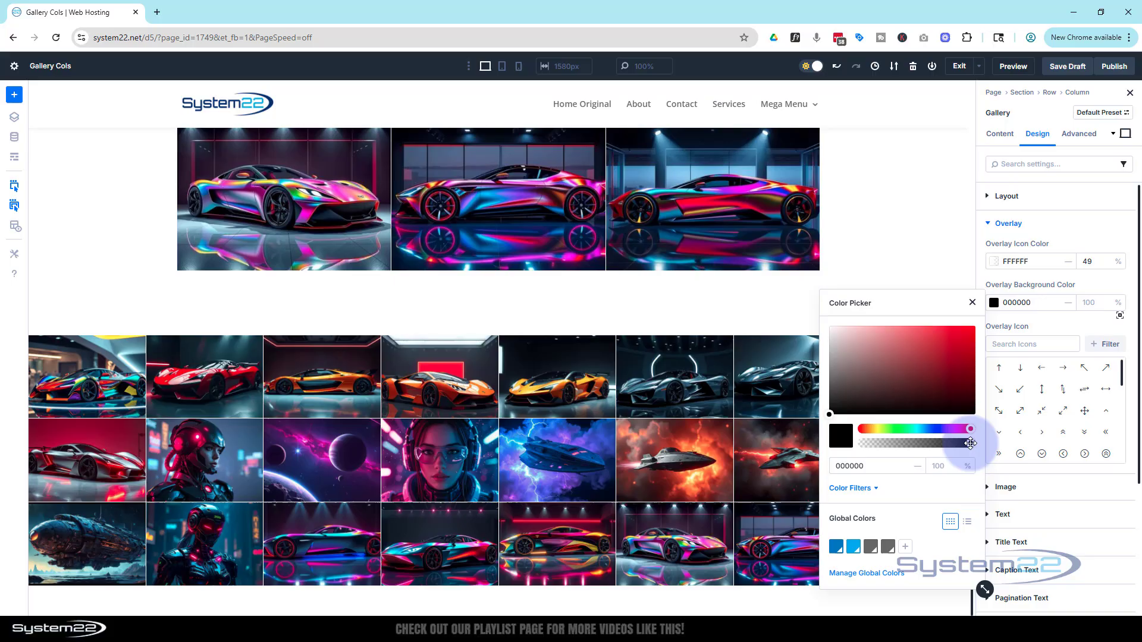
drag(919, 445, 915, 443)
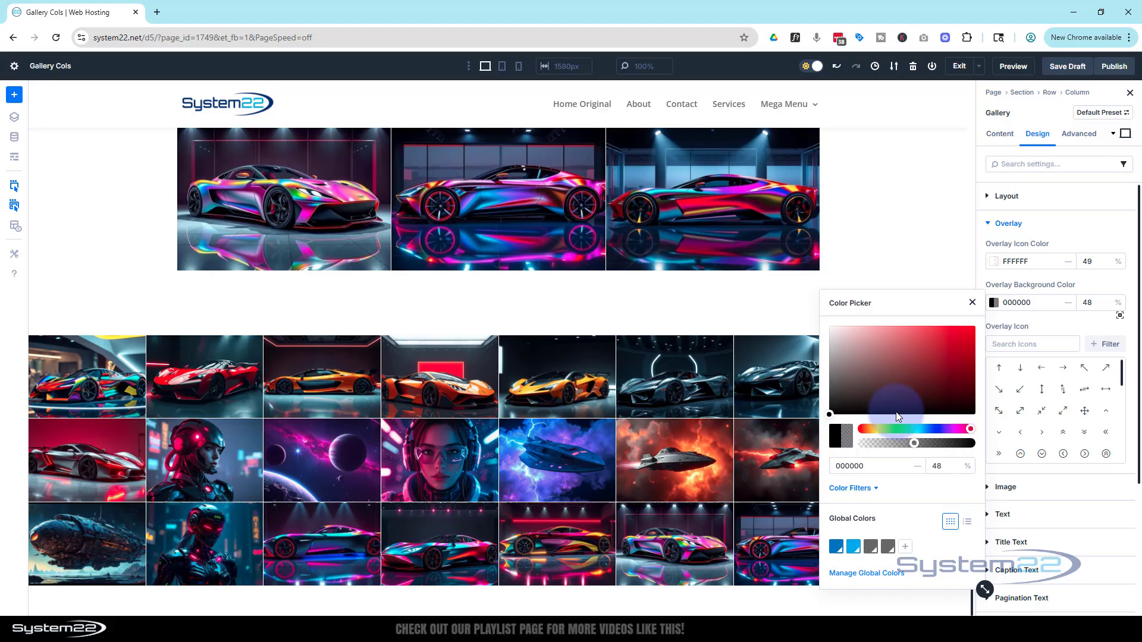
click(995, 306)
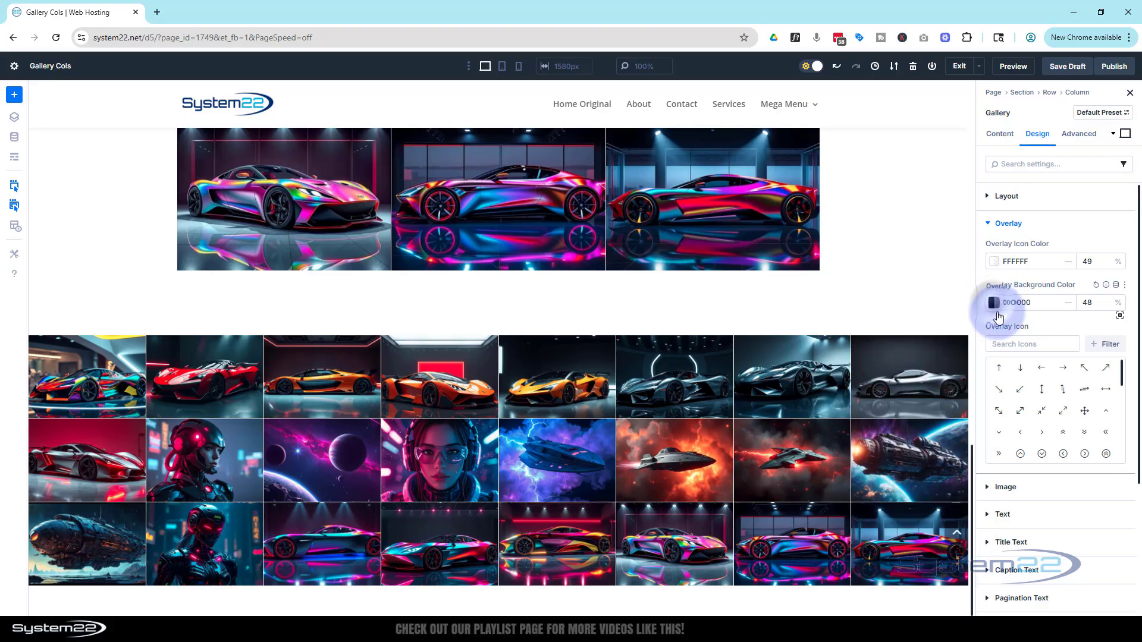
click(1002, 488)
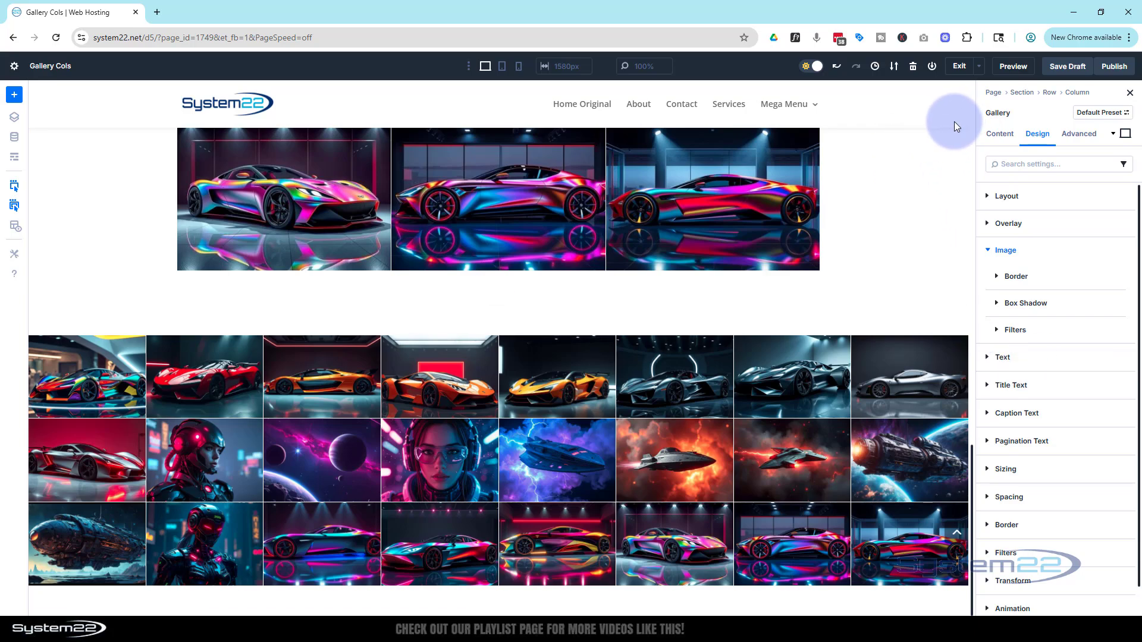
Save the draft, preview it in a new tab, and scroll to the eight-column gallery.
click(1072, 70)
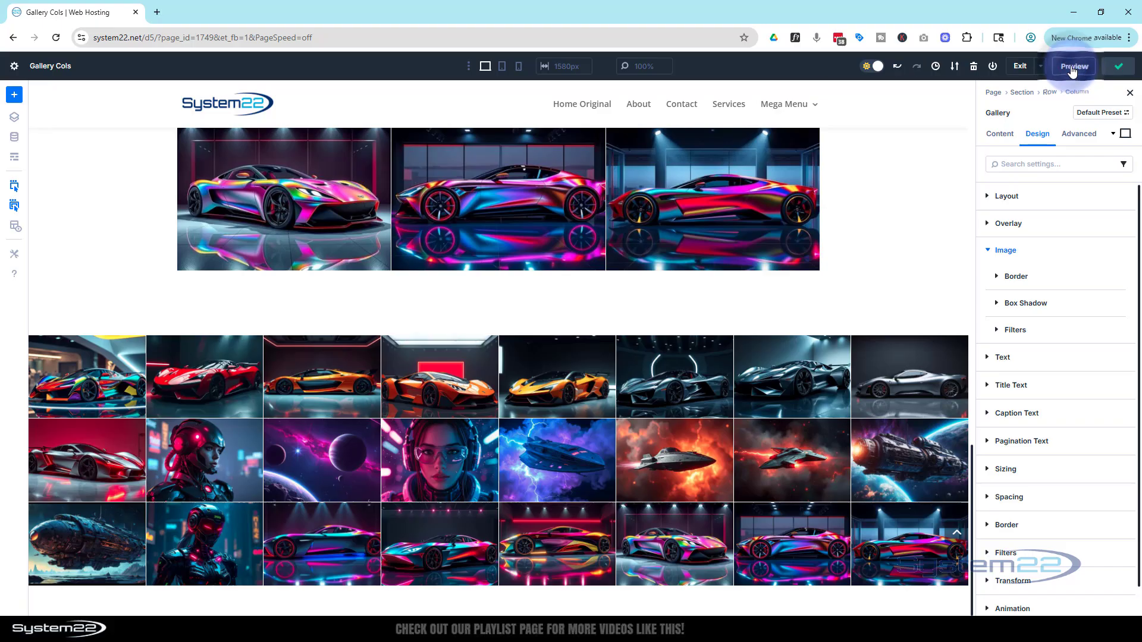
click(1015, 65)
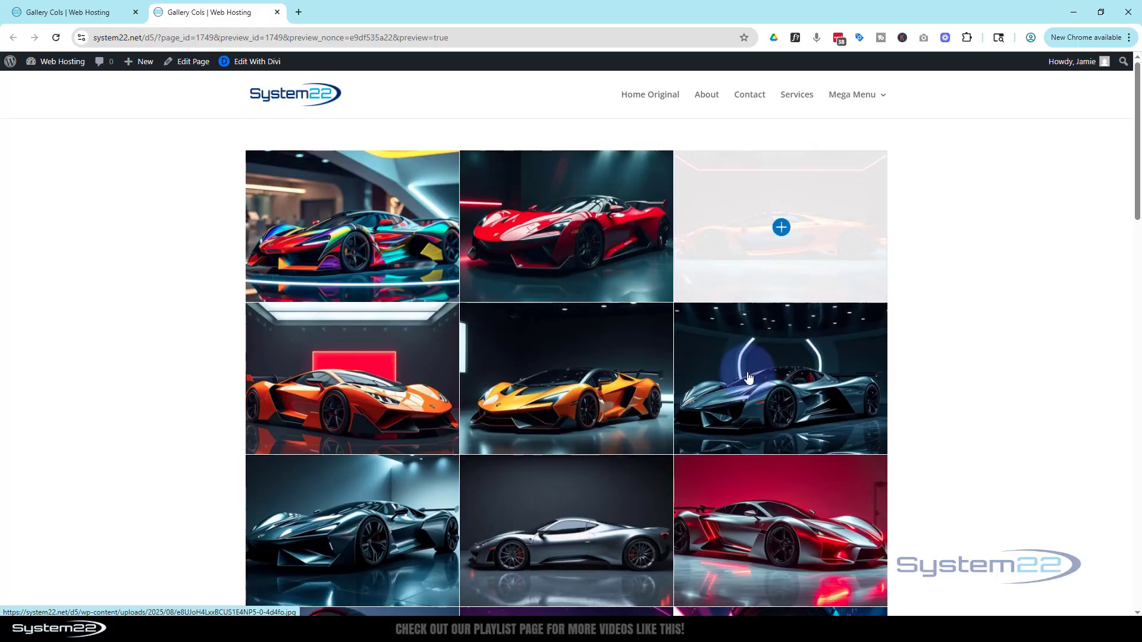
scroll(972, 349, down, 20)
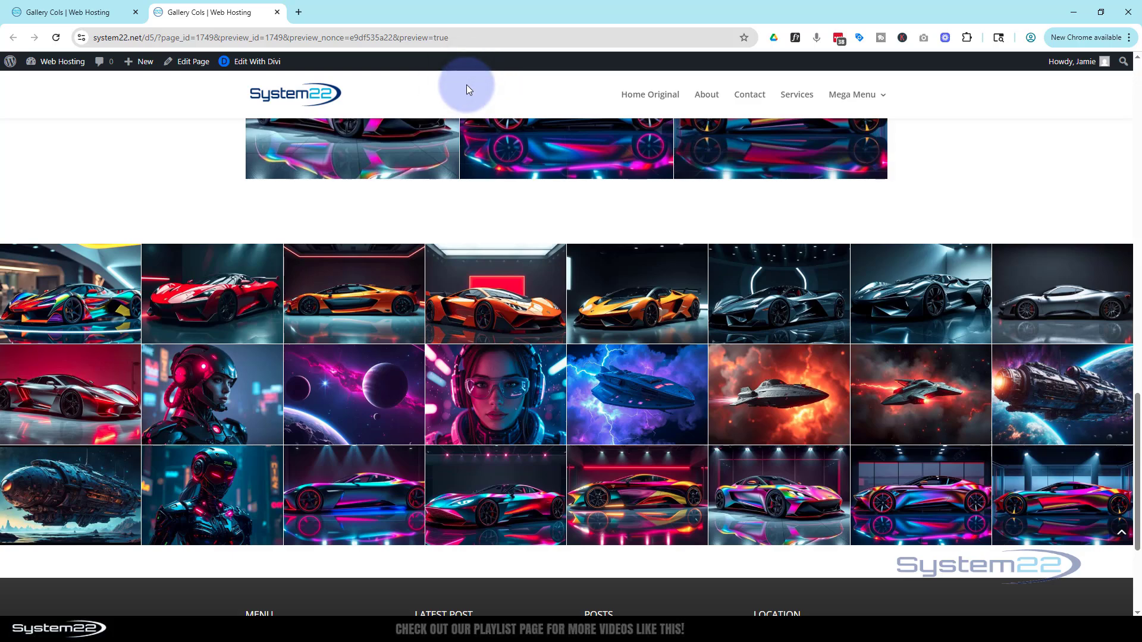
Emulate an iPhone 12 Pro and test the lightbox on two gallery images.
key(ctrl+shift+i)
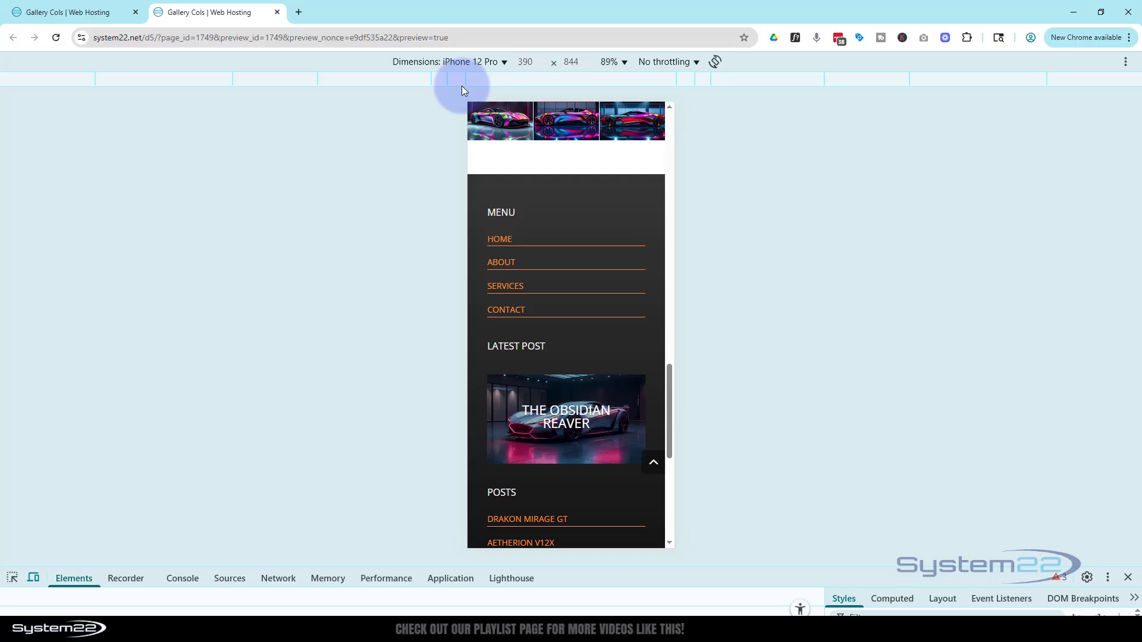
scroll(516, 377, up, 1)
scroll(516, 380, up, 10)
scroll(562, 306, down, 1)
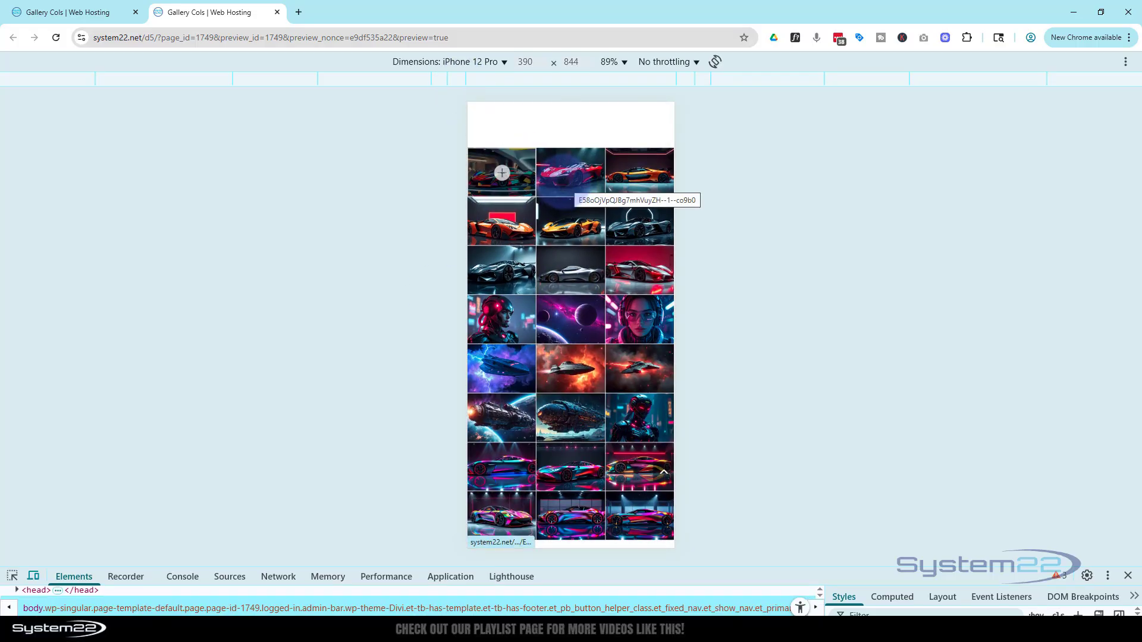
click(502, 172)
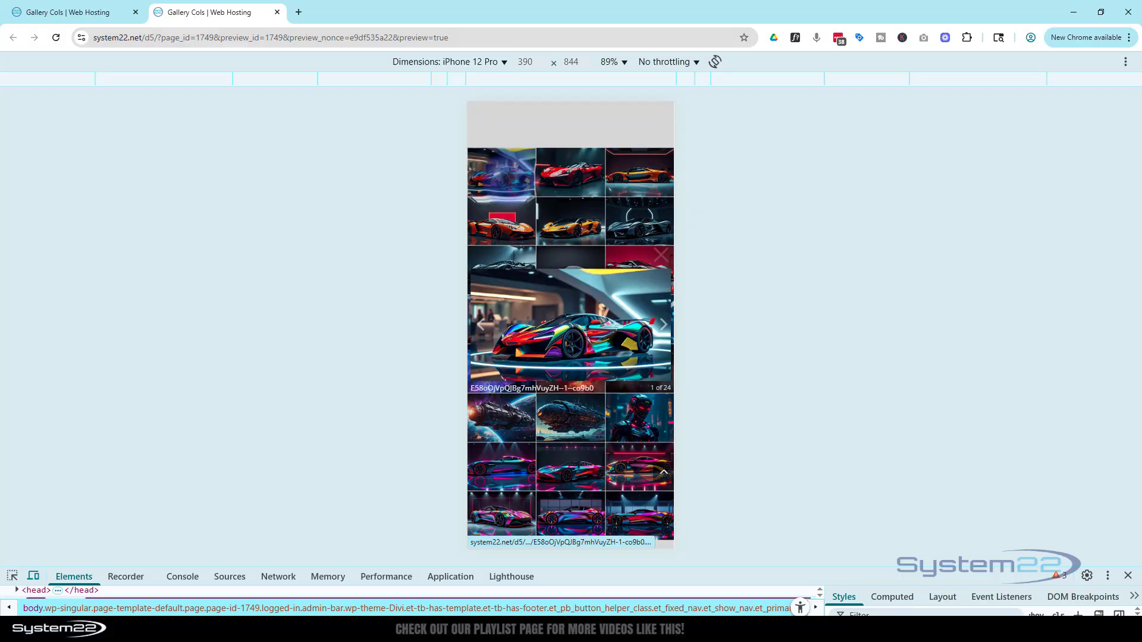
click(661, 256)
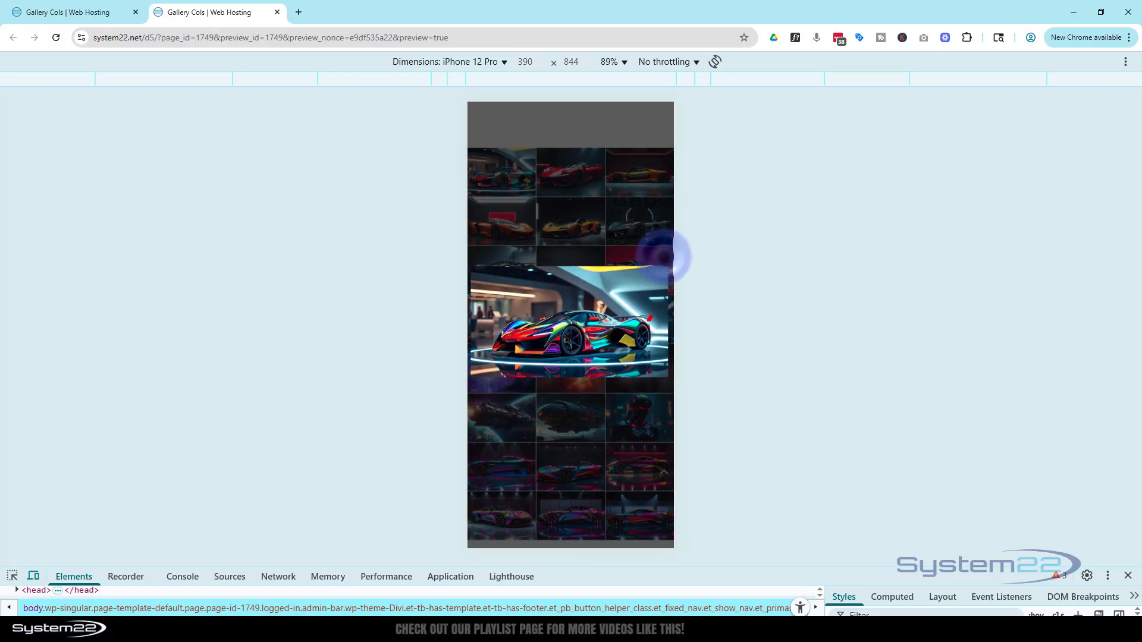
scroll(592, 289, up, 5)
scroll(590, 296, up, 10)
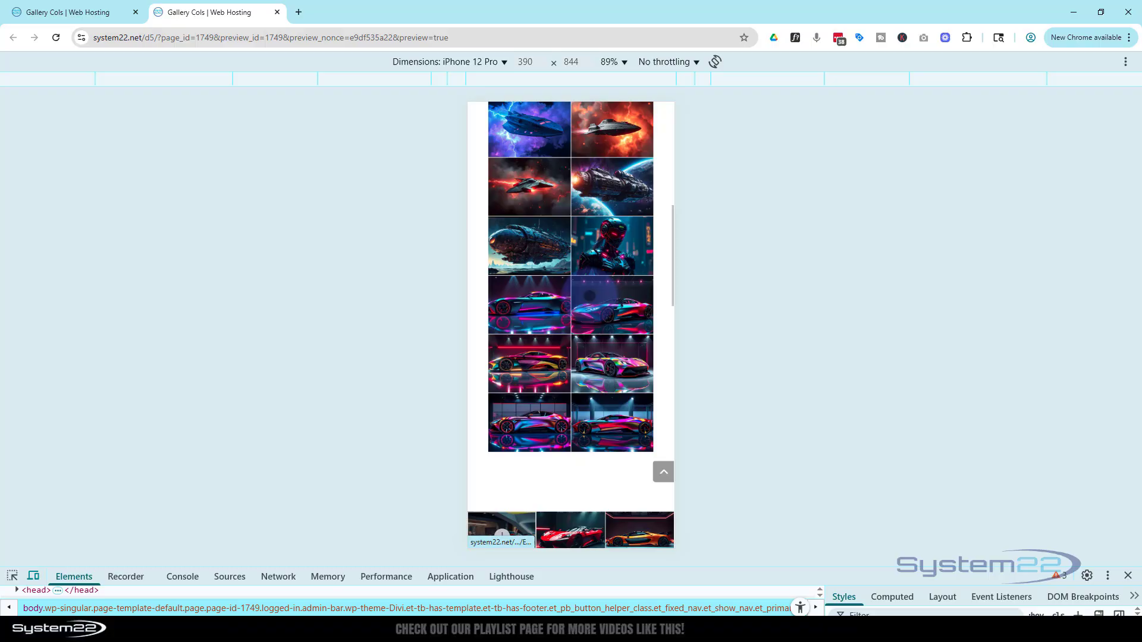
scroll(589, 293, up, 1)
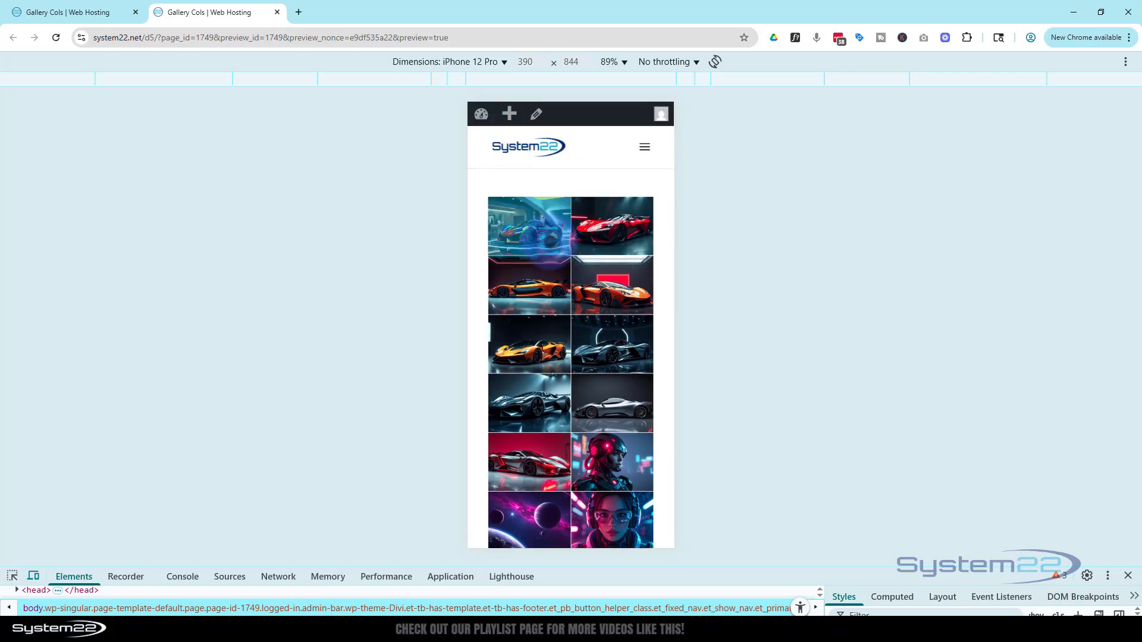
click(549, 241)
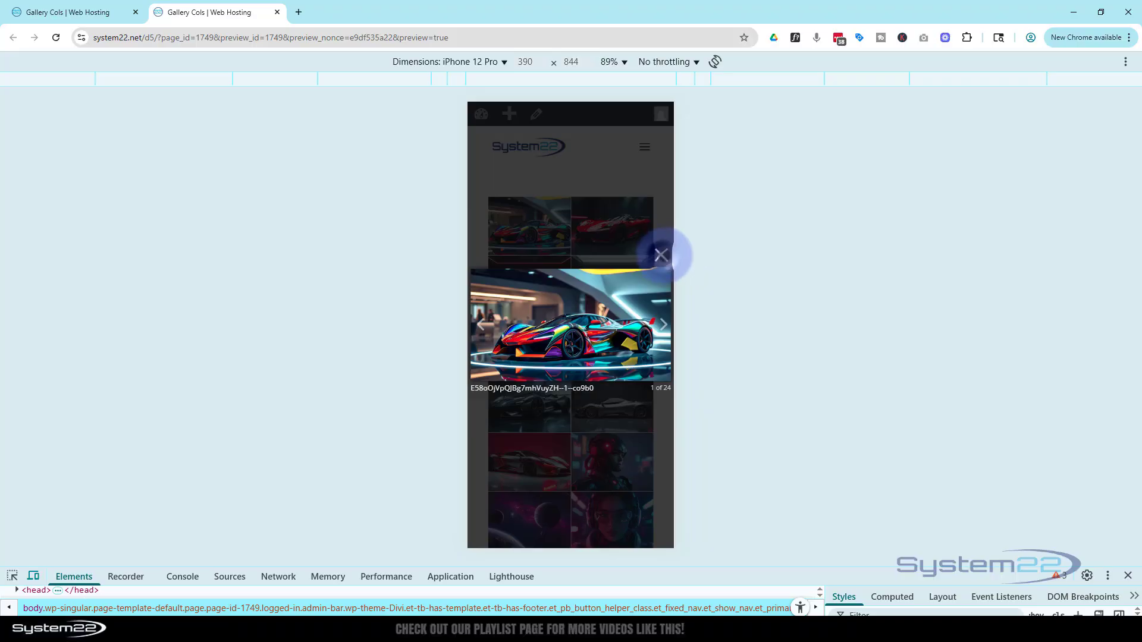
click(662, 255)
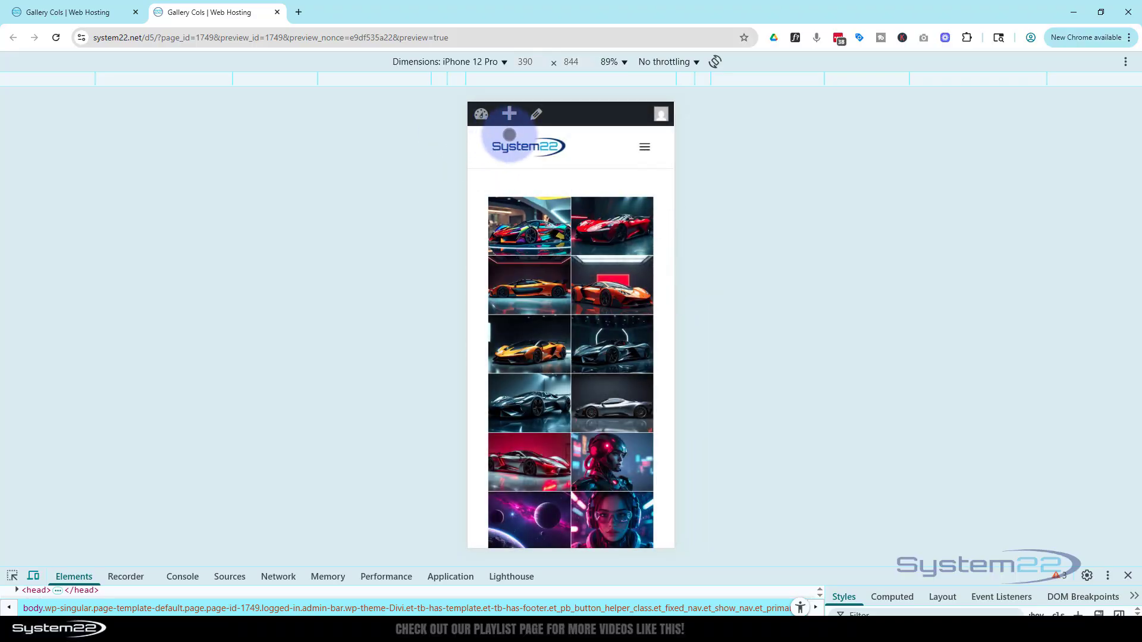
Switch the emulated device to iPad Air and scroll down through both galleries.
click(439, 63)
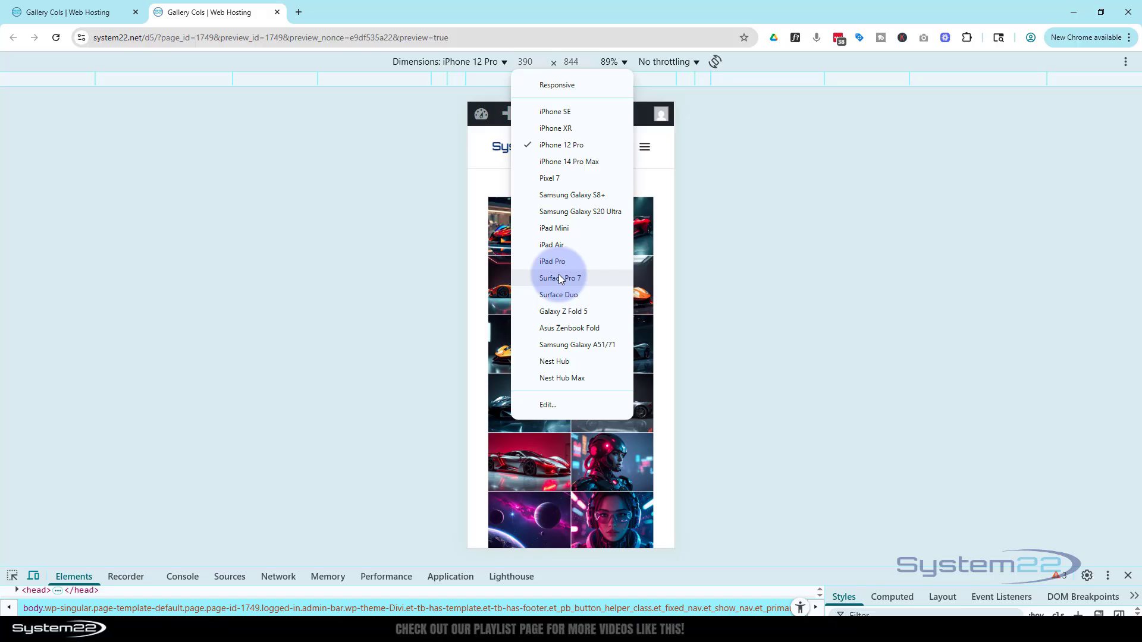
click(559, 245)
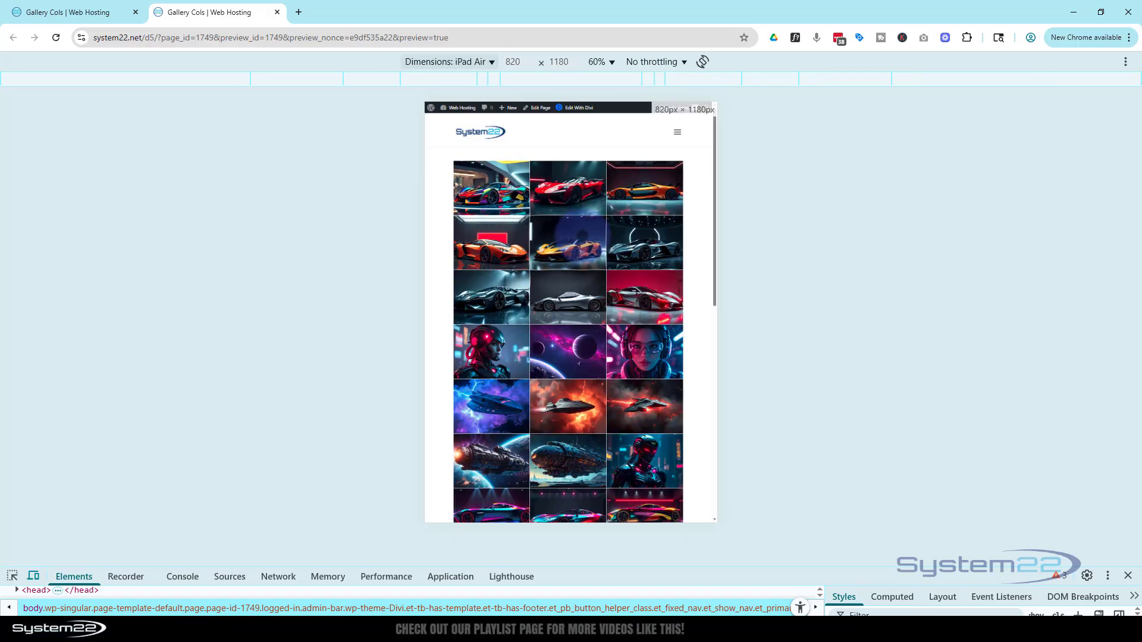
scroll(559, 245, down, 2)
scroll(568, 315, down, 6)
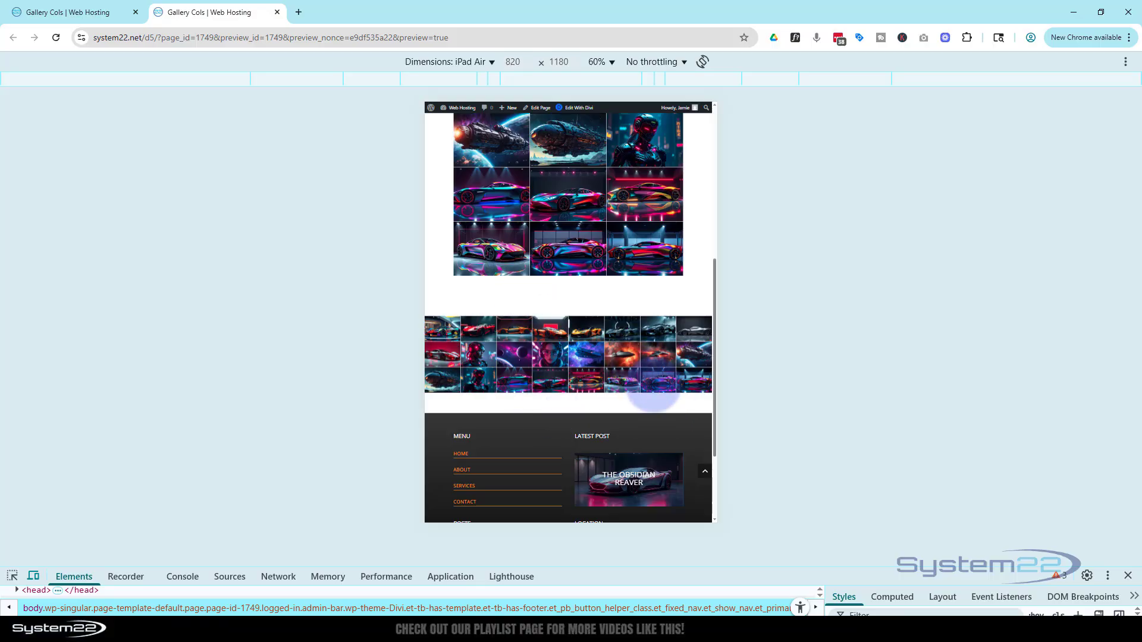
Close DevTools and scroll through the 3-column and full-width 8-column galleries at desktop width.
click(1128, 576)
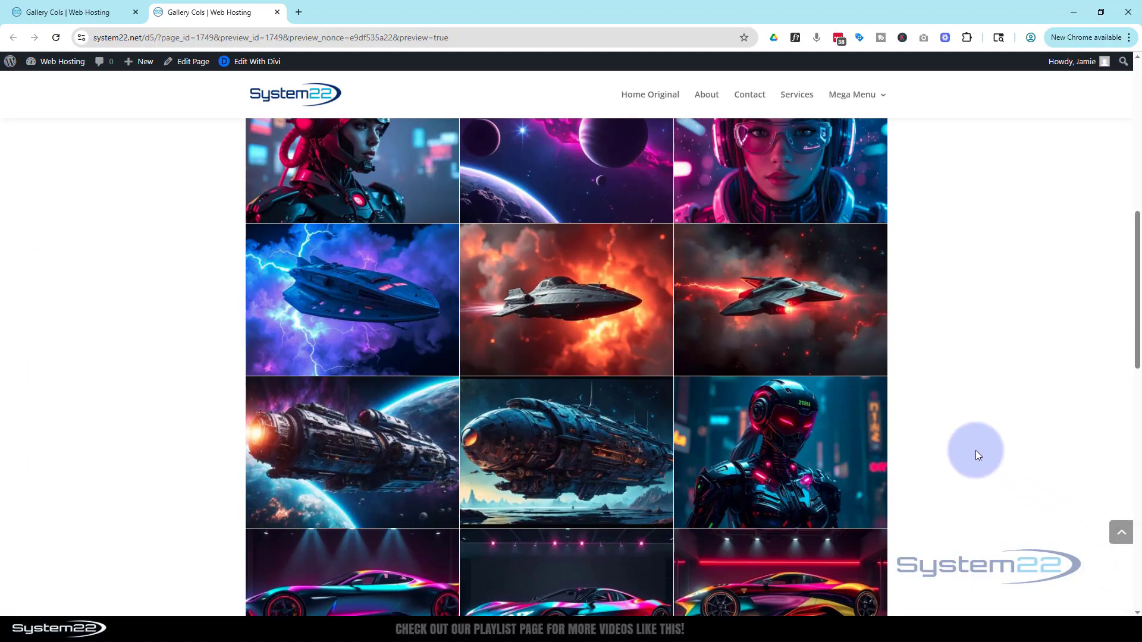
scroll(979, 438, up, 2)
scroll(980, 438, up, 5)
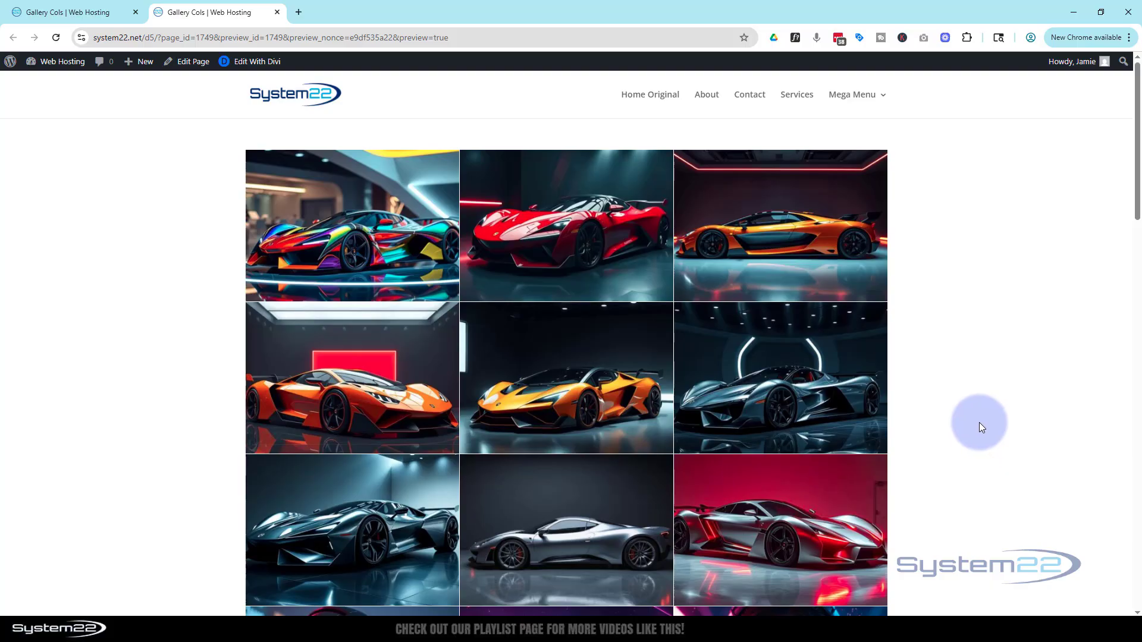
scroll(982, 427, down, 9)
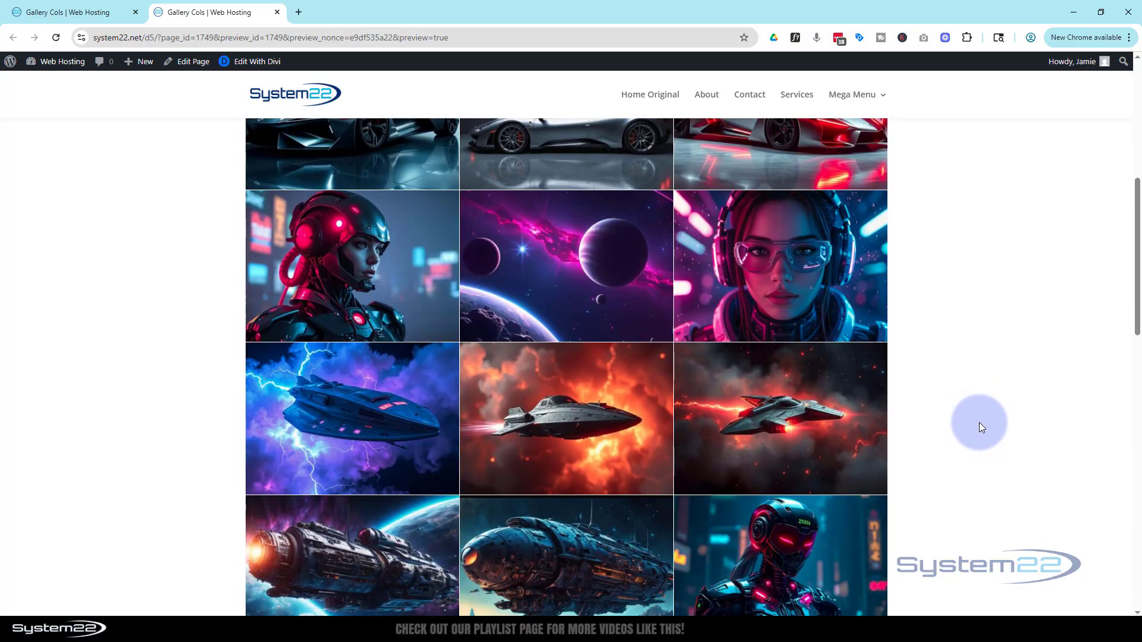
scroll(979, 422, down, 10)
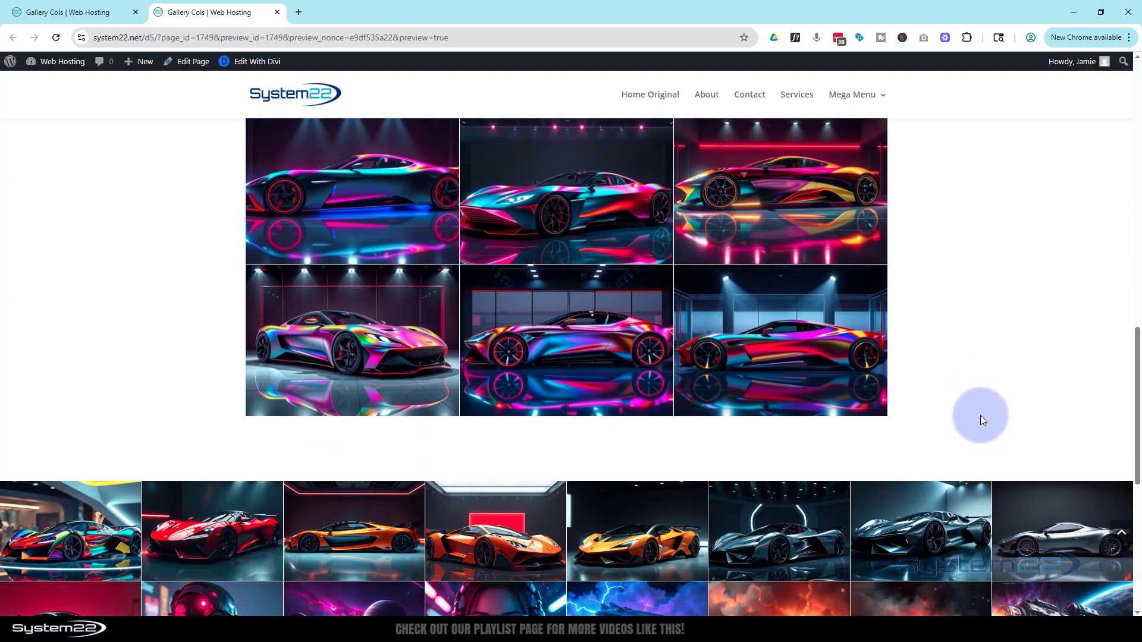
scroll(981, 420, down, 2)
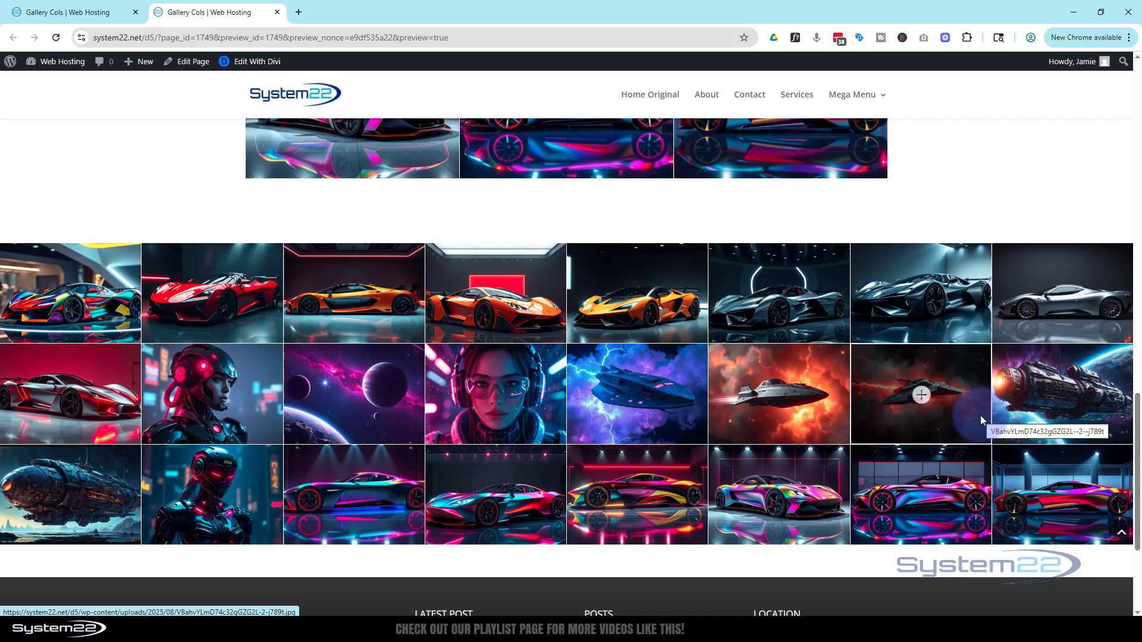
scroll(863, 433, up, 5)
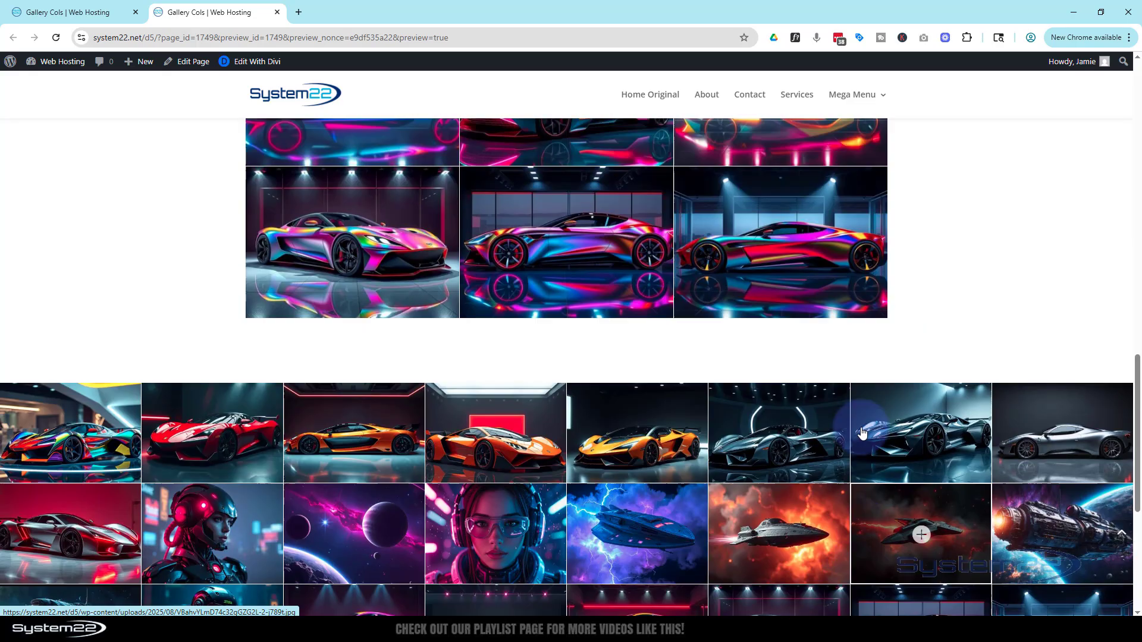
scroll(863, 435, up, 11)
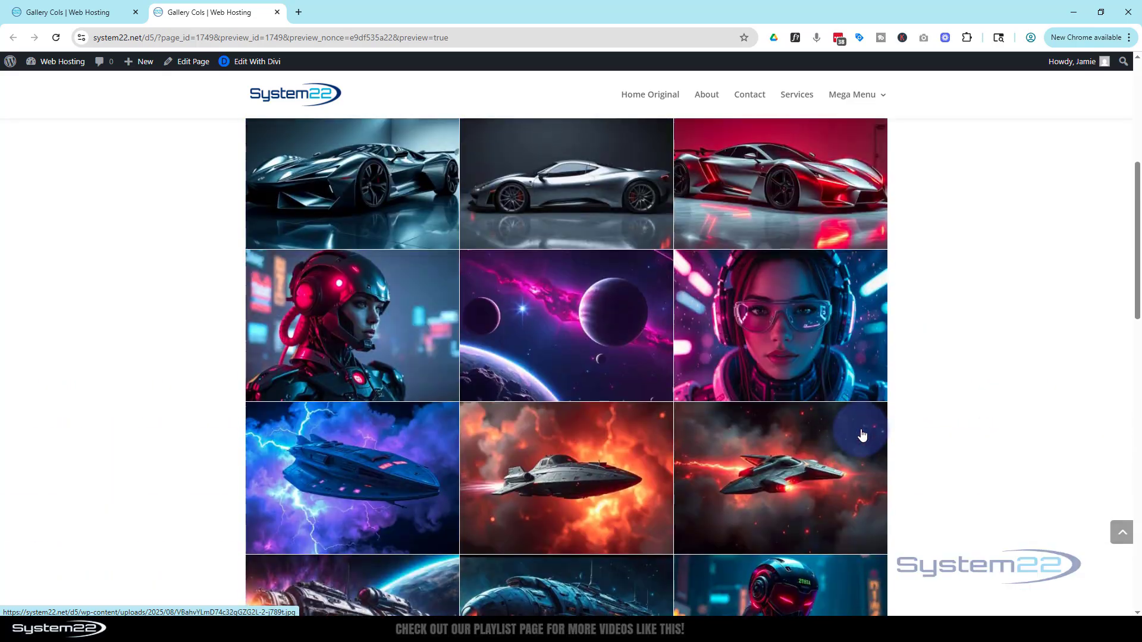
scroll(862, 437, up, 3)
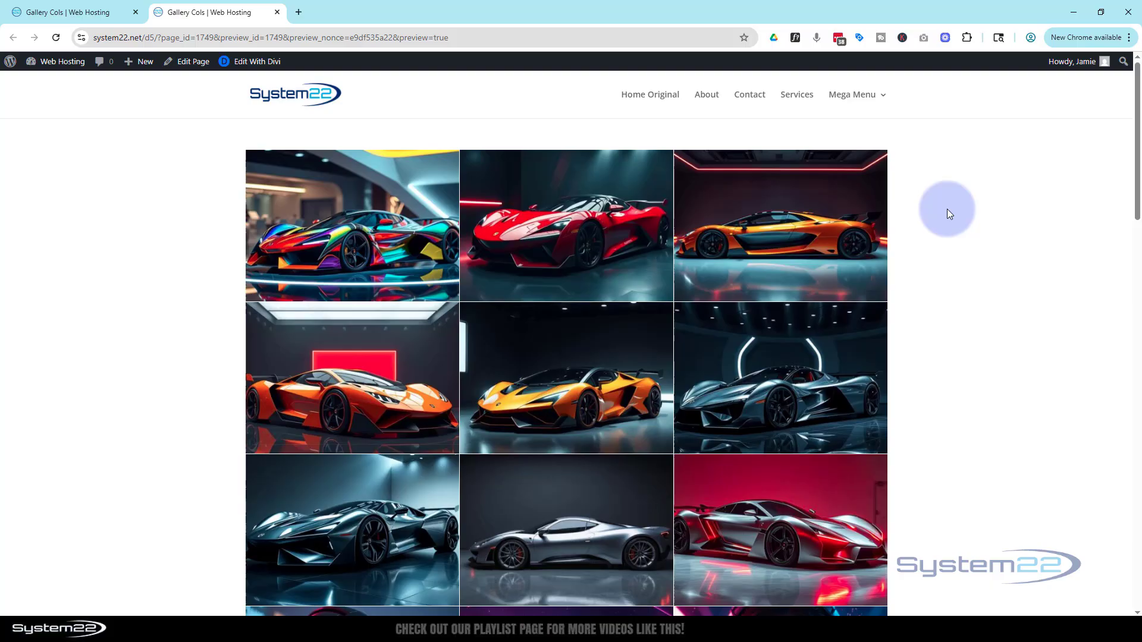
scroll(952, 209, down, 5)
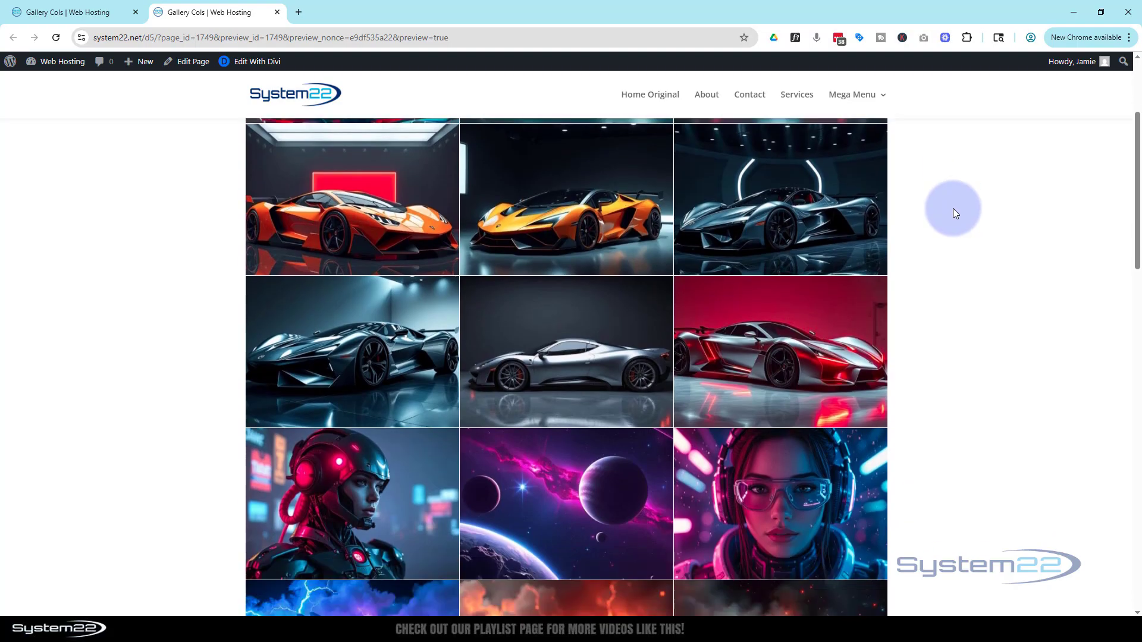
scroll(953, 209, down, 8)
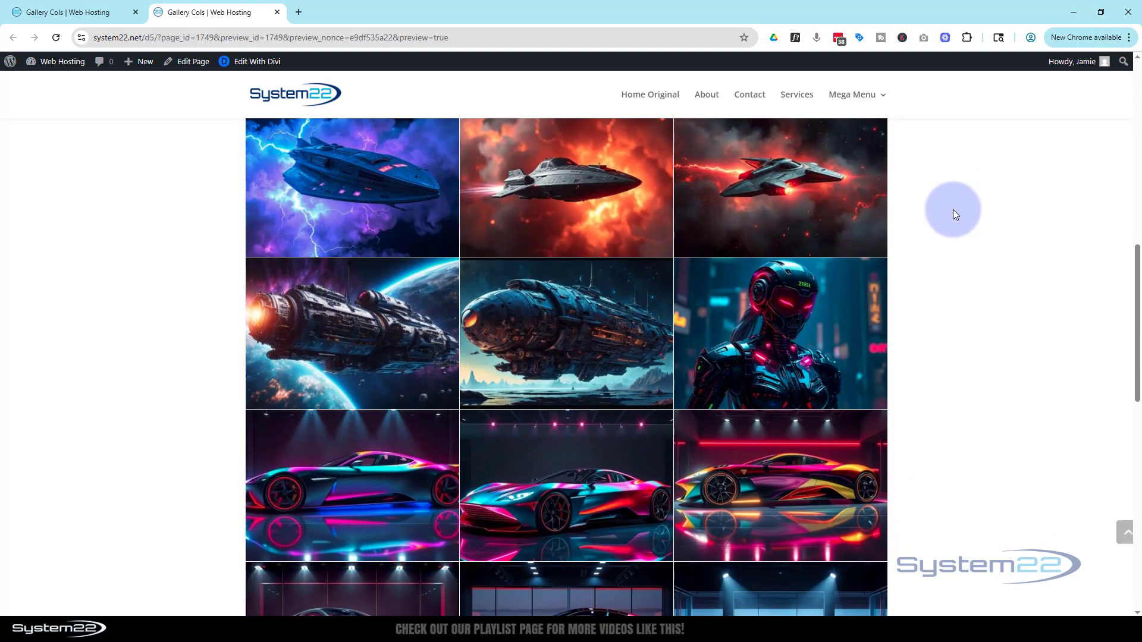
scroll(953, 213, down, 8)
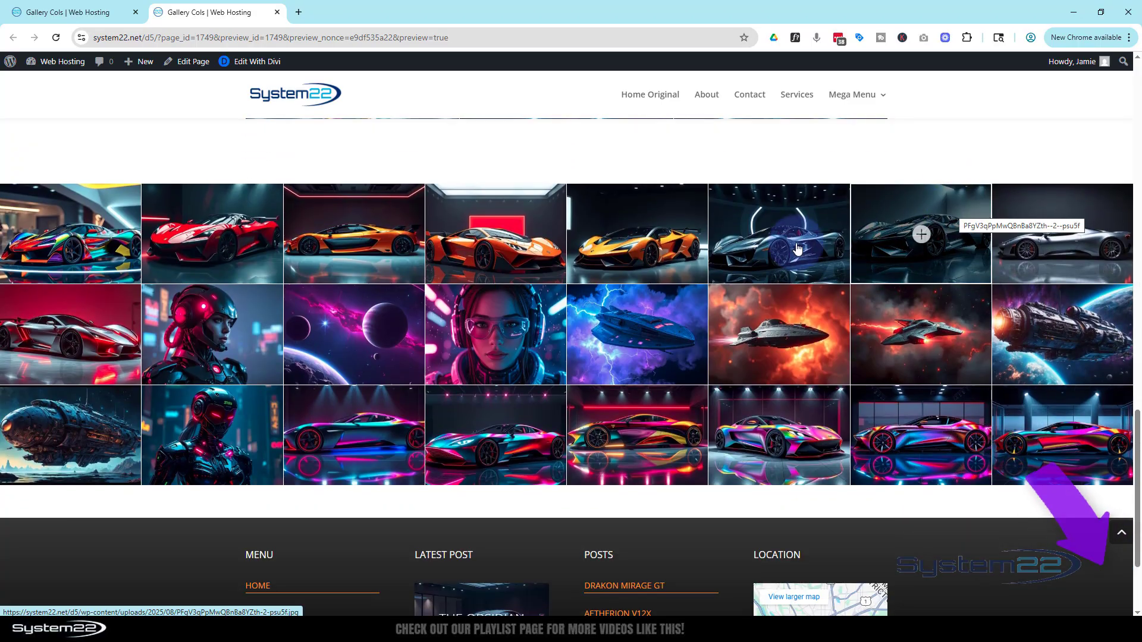
click(651, 260)
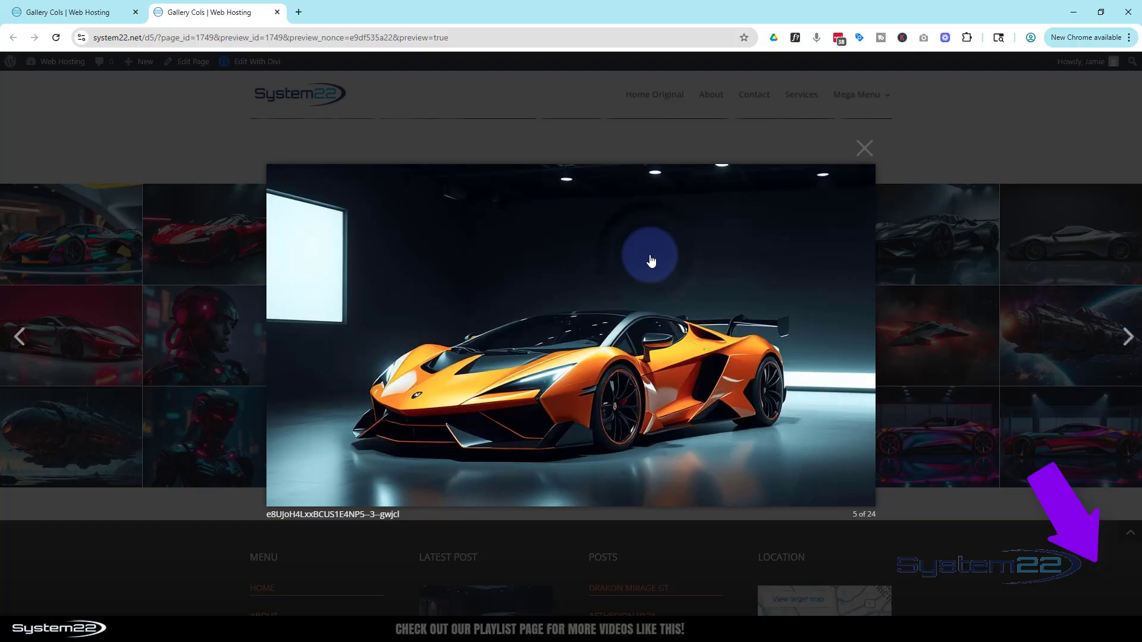
click(1123, 338)
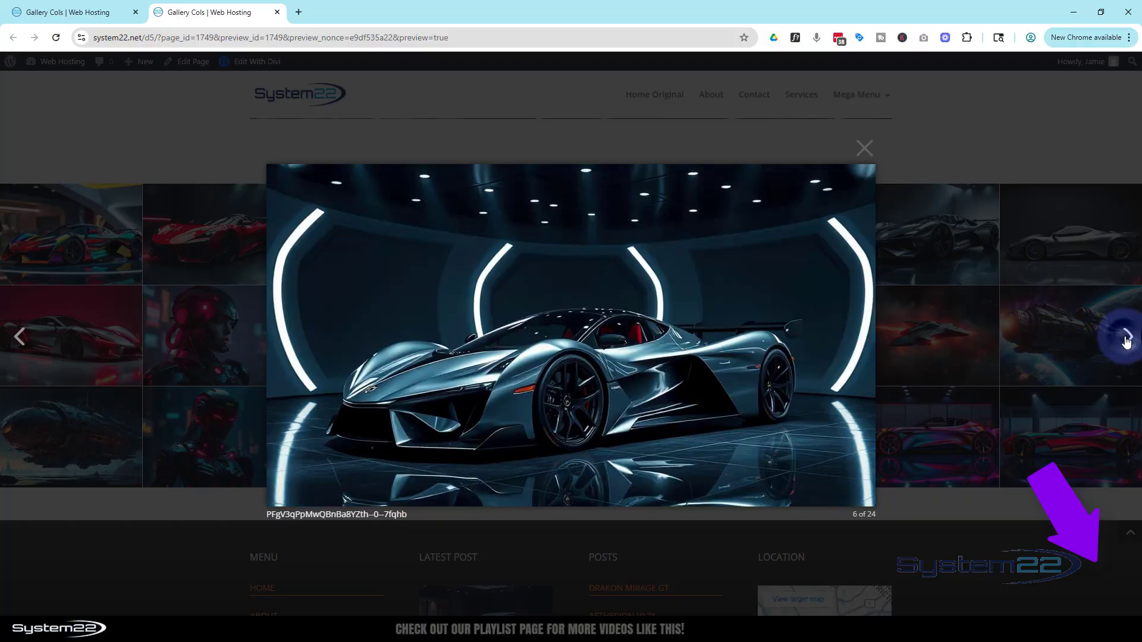
click(1126, 339)
click(1127, 339)
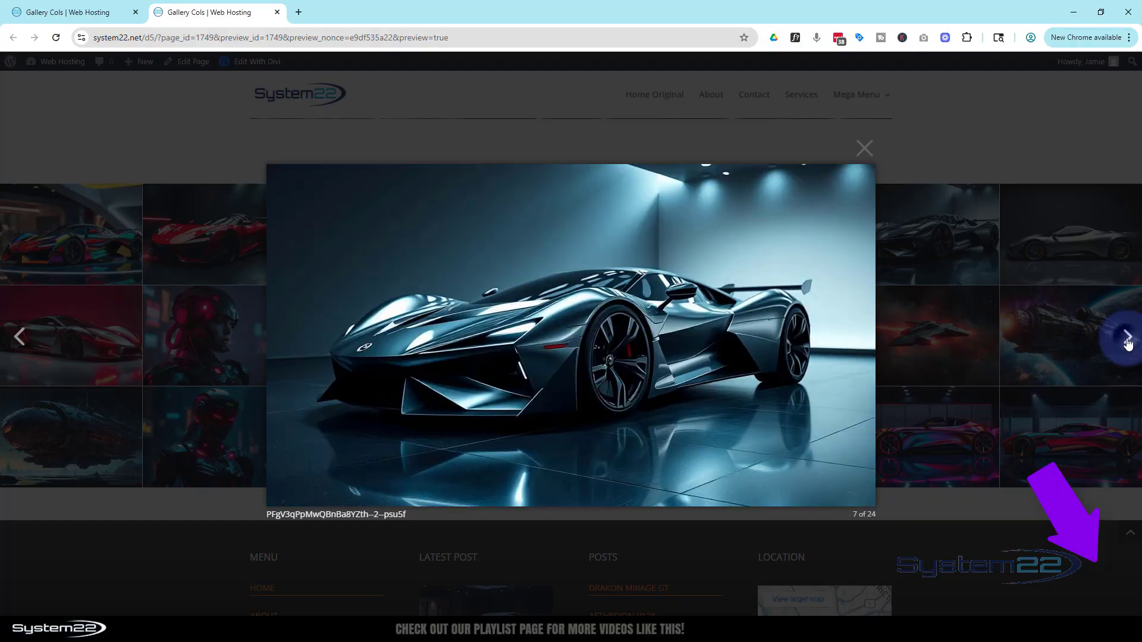
click(868, 151)
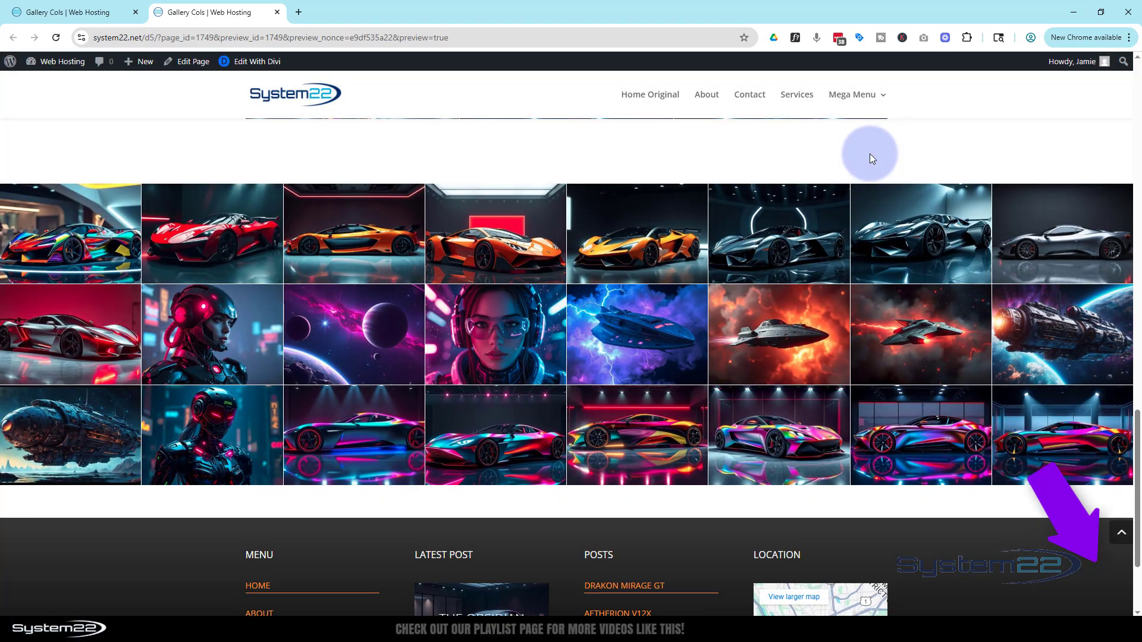
click(511, 375)
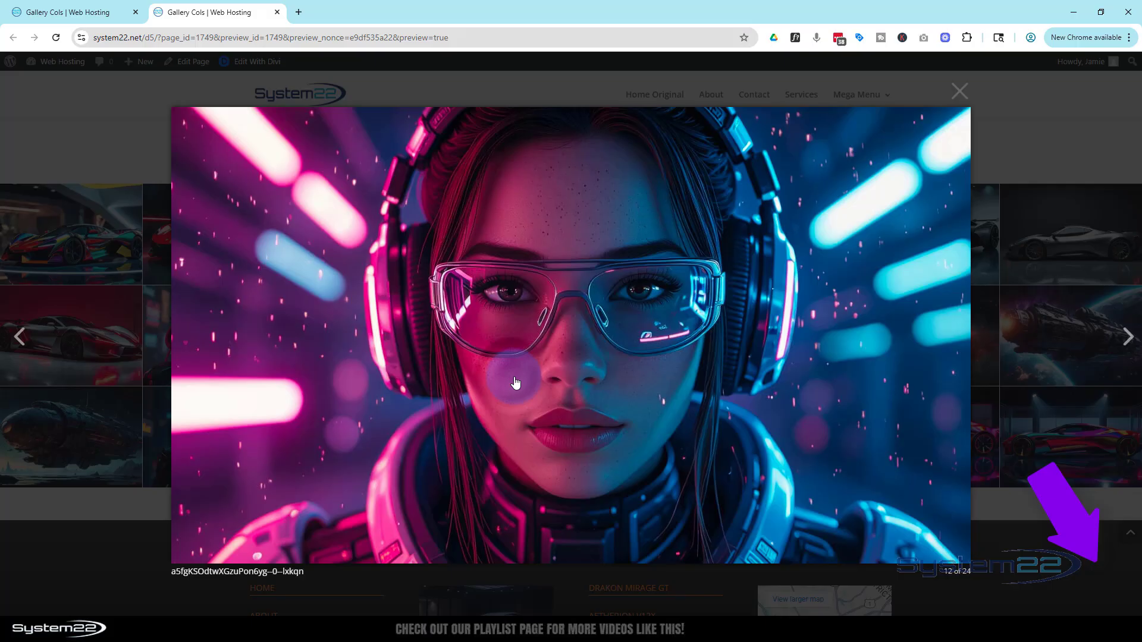
click(1134, 347)
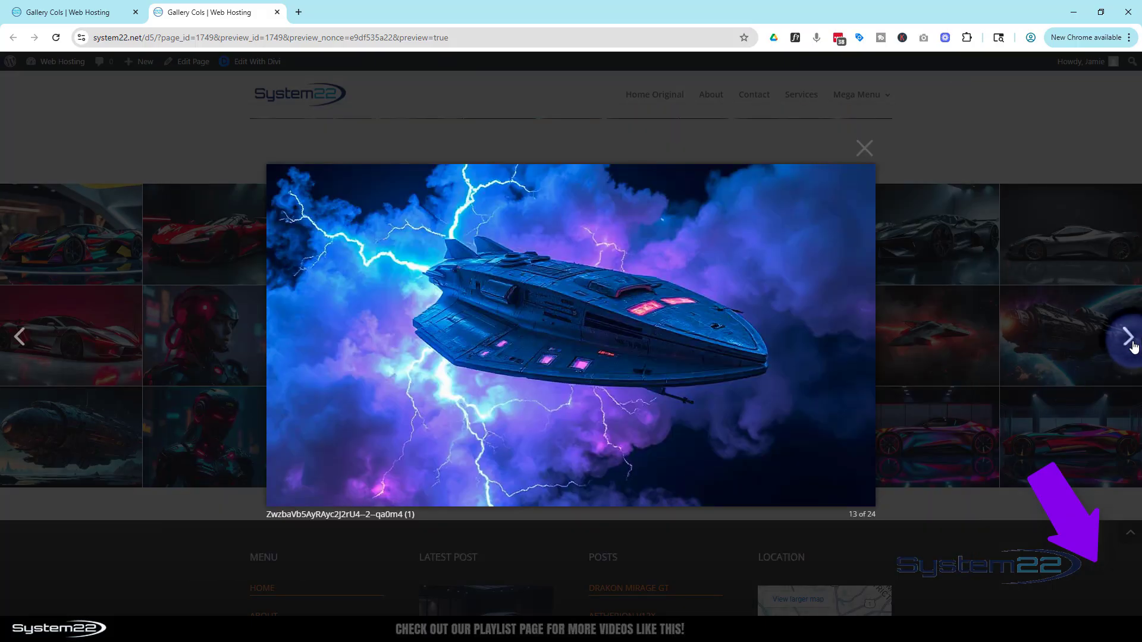
click(1134, 346)
click(1134, 347)
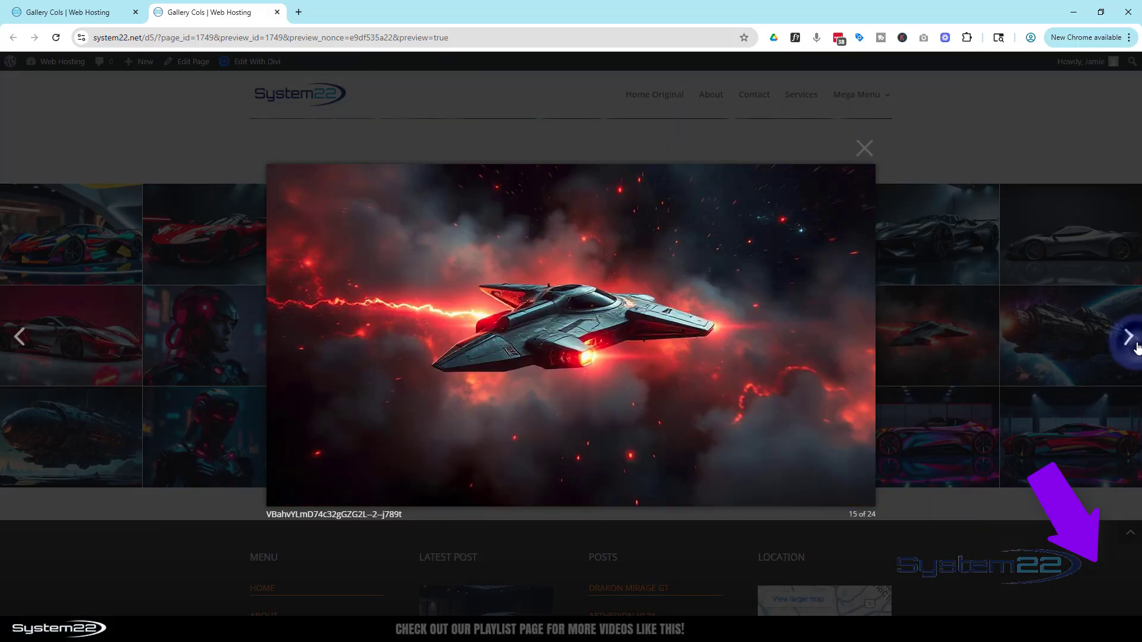
click(1134, 347)
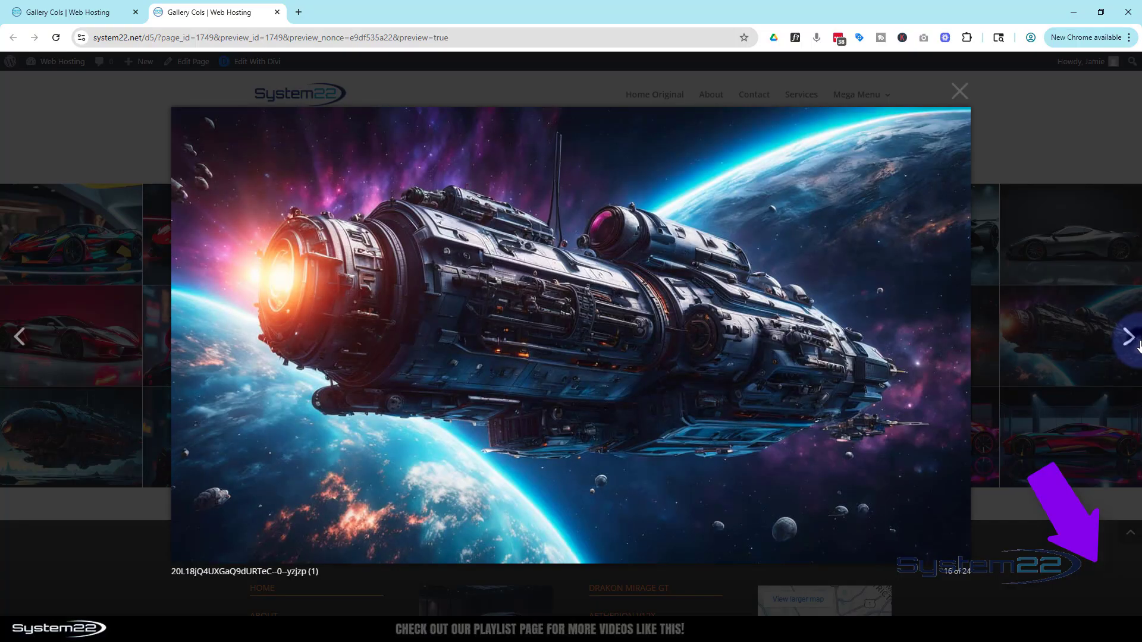
click(1134, 346)
click(1136, 347)
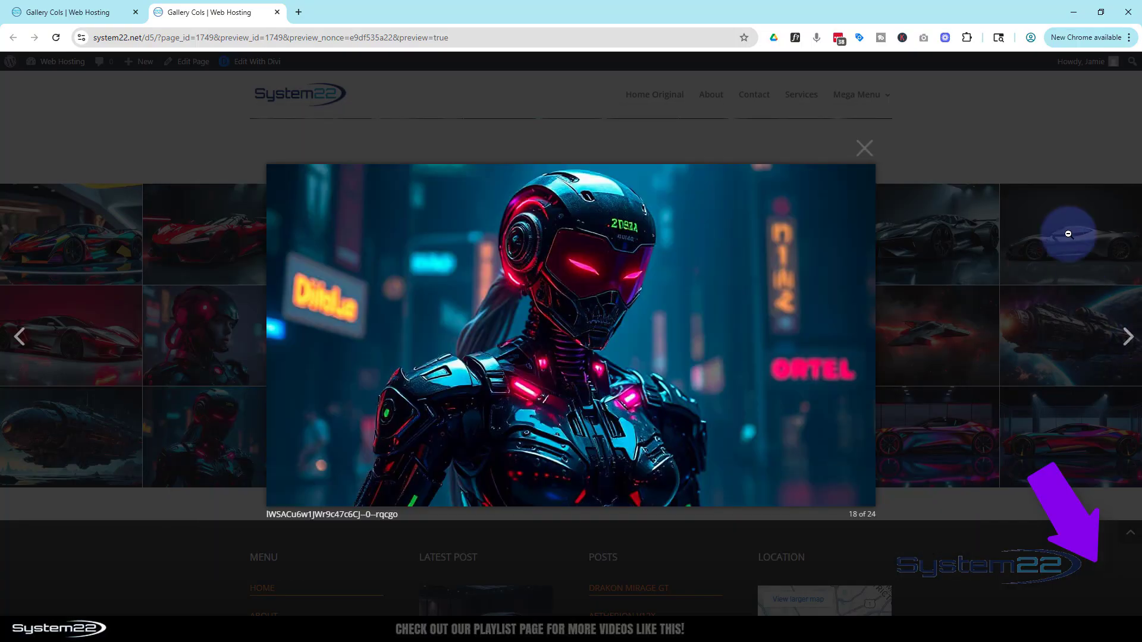
click(866, 151)
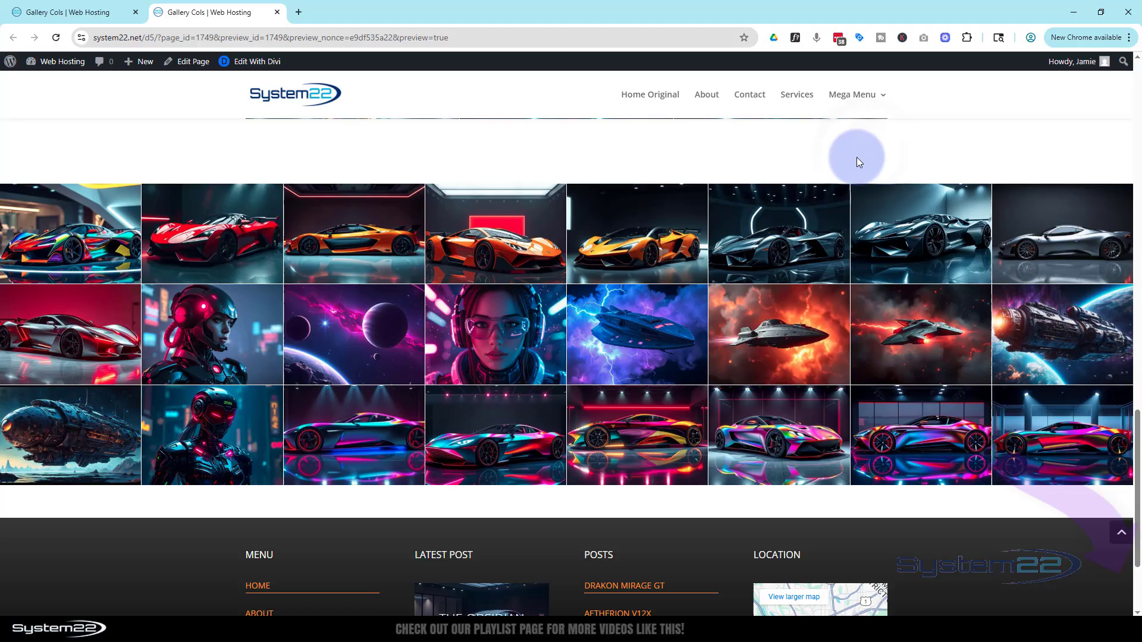
click(1122, 536)
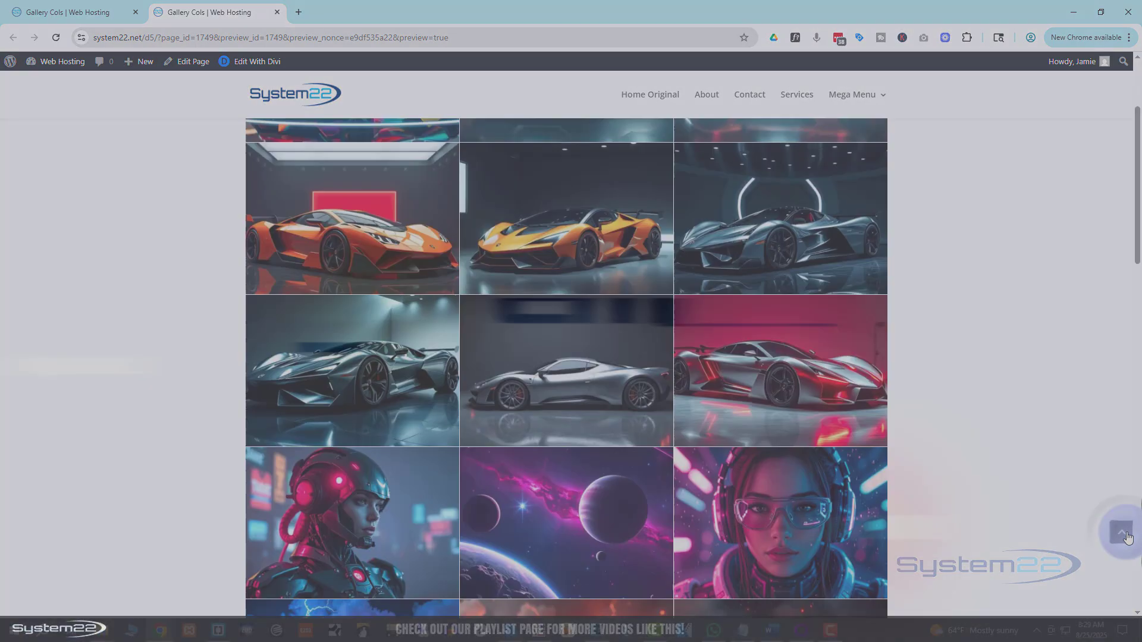